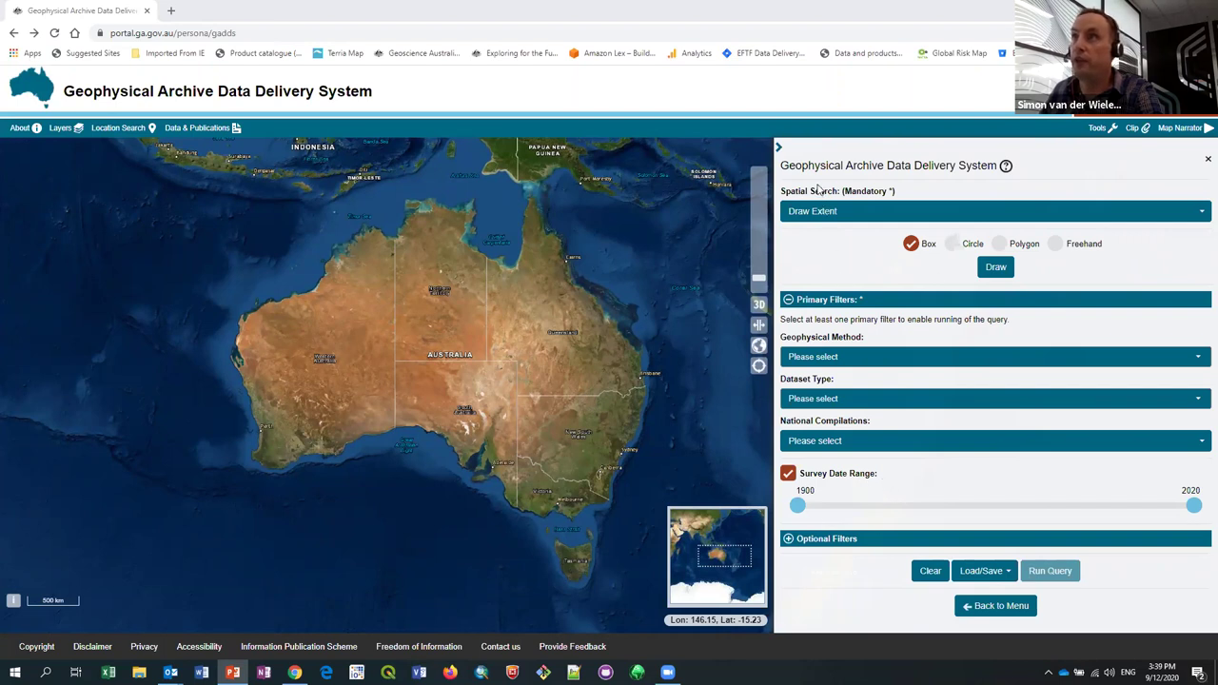
Browse the About, Layers, Location Search and Data & Publications panels, ending on the Tools list
{"action": "left_click", "coordinate": [776, 148]}
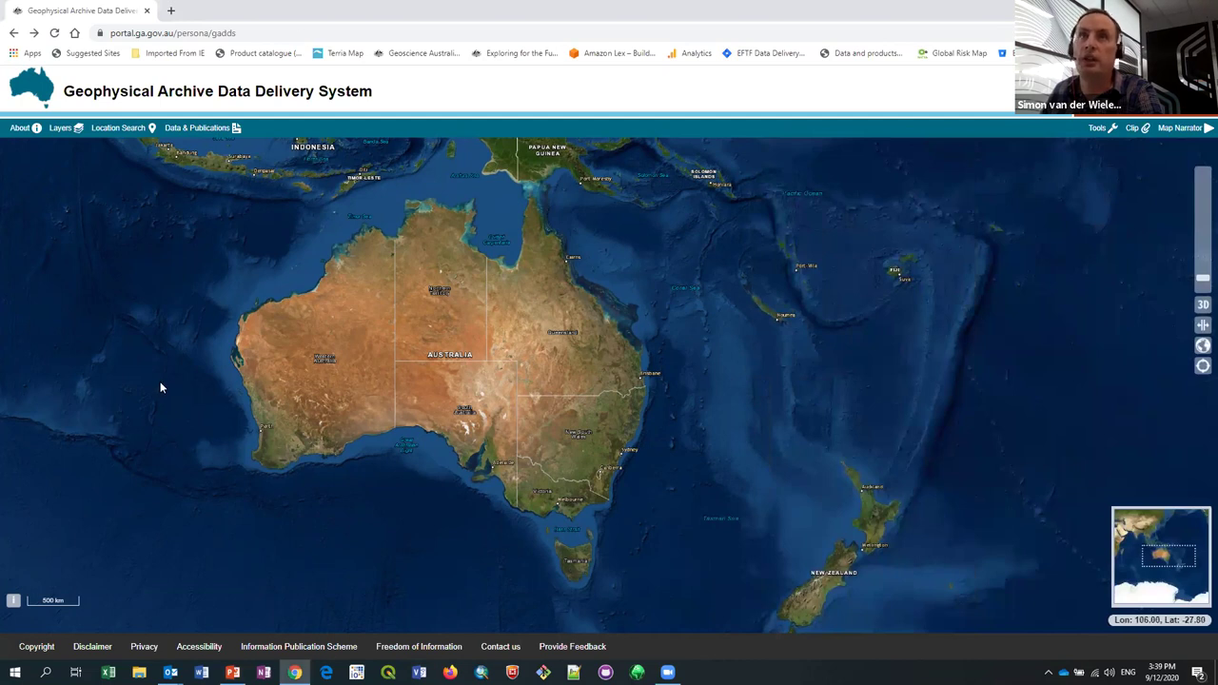
{"action": "left_click", "coordinate": [20, 127]}
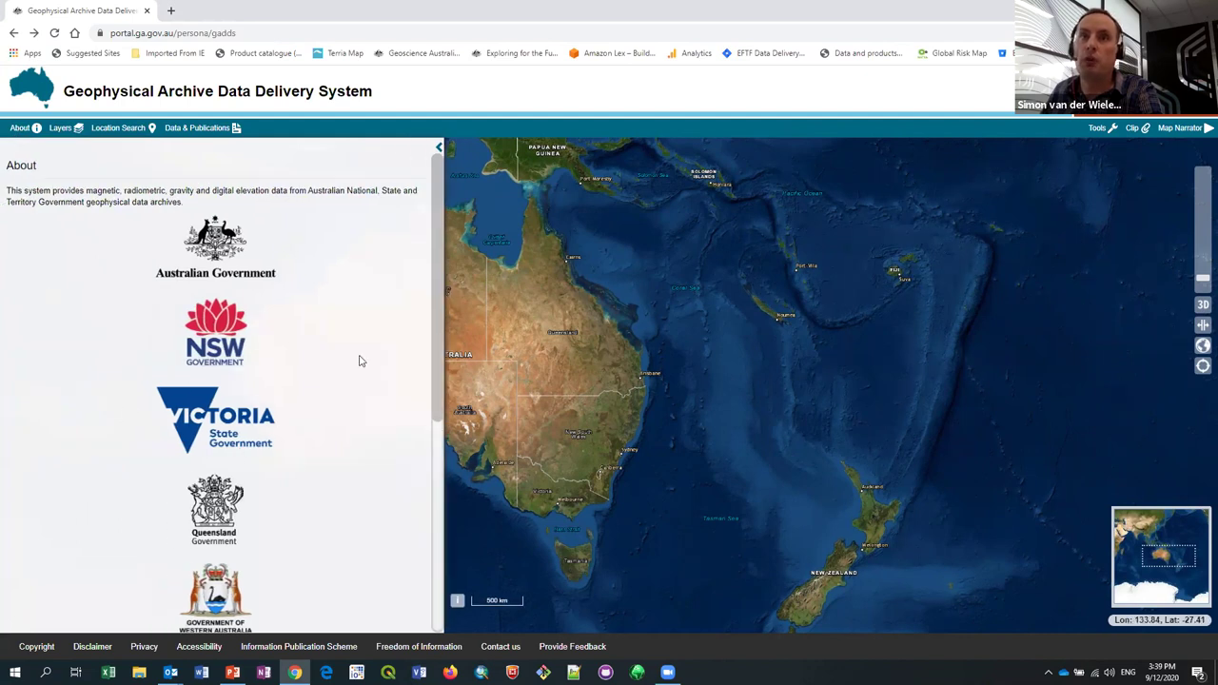
{"action": "left_click", "coordinate": [438, 148]}
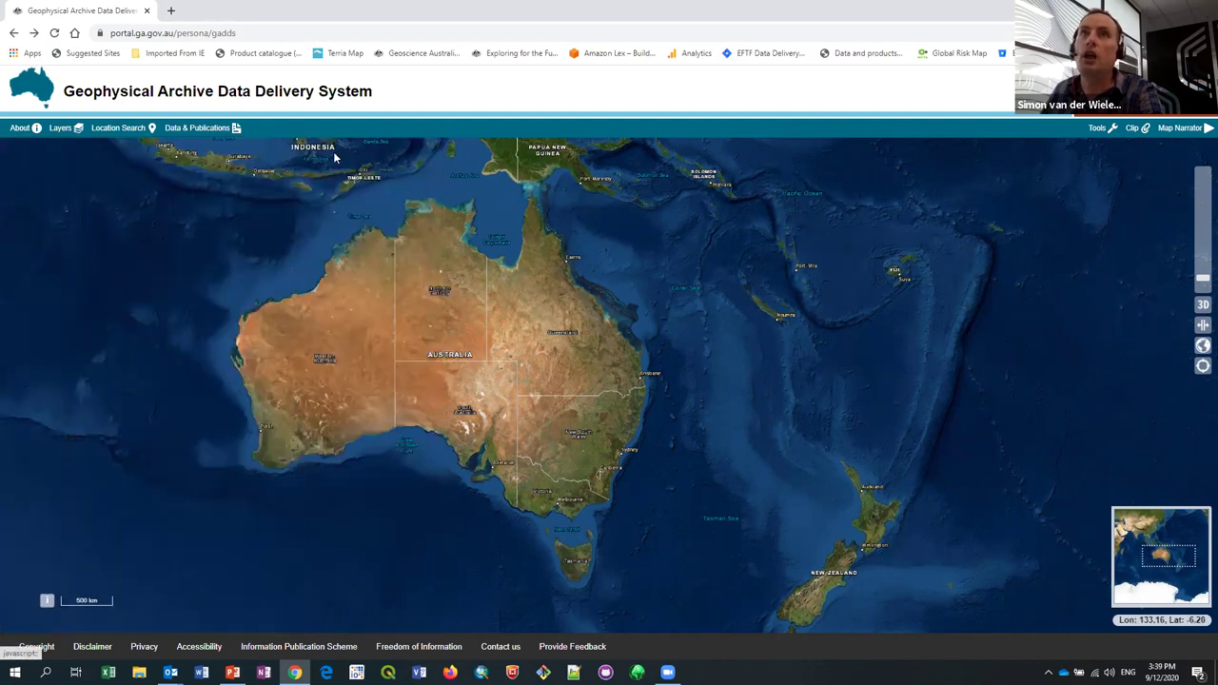
{"action": "left_click", "coordinate": [59, 127]}
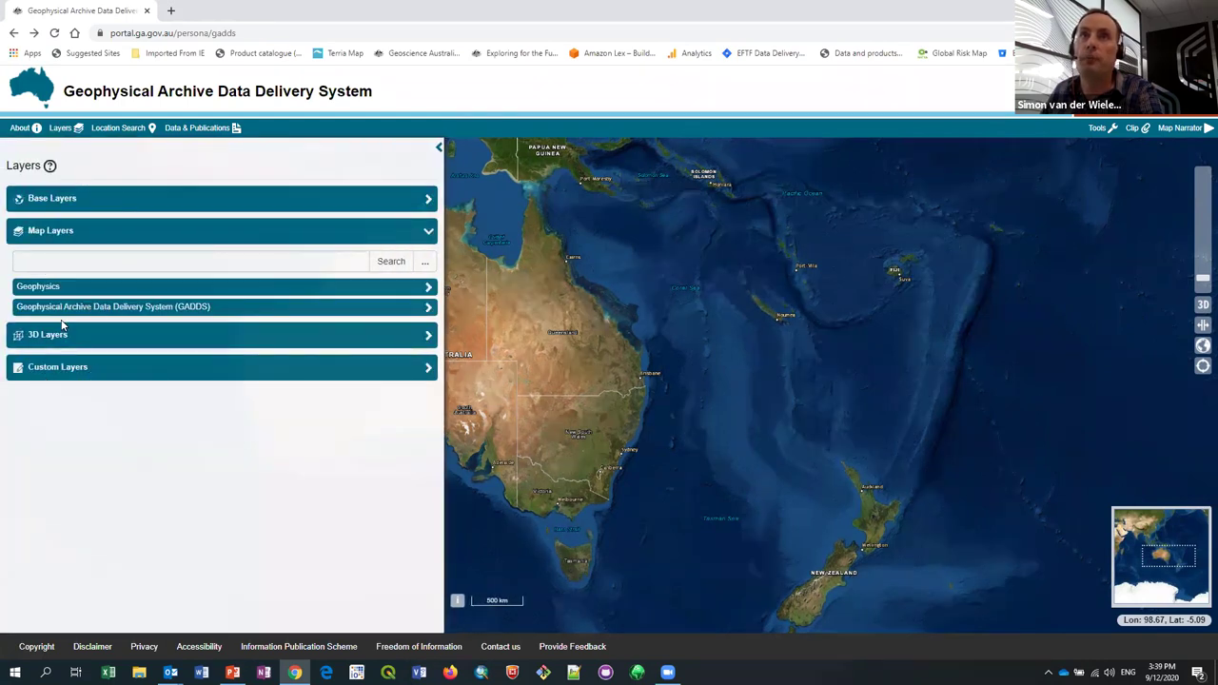
{"action": "left_click", "coordinate": [119, 129]}
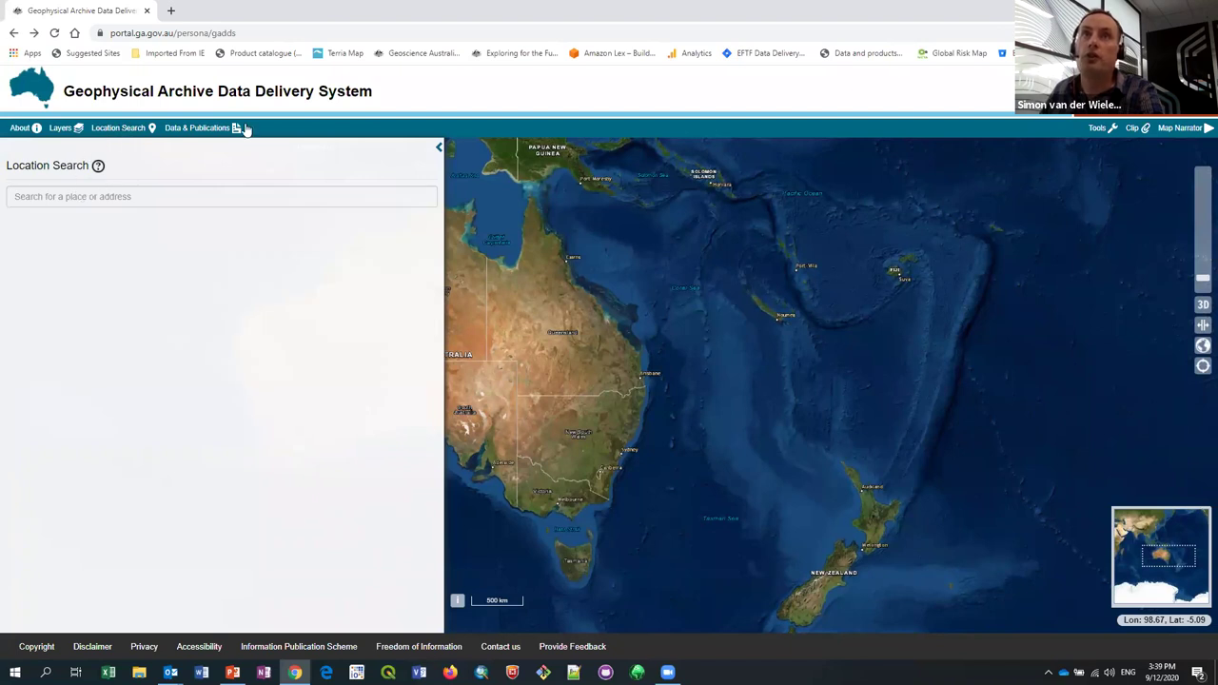
{"action": "left_click", "coordinate": [199, 130]}
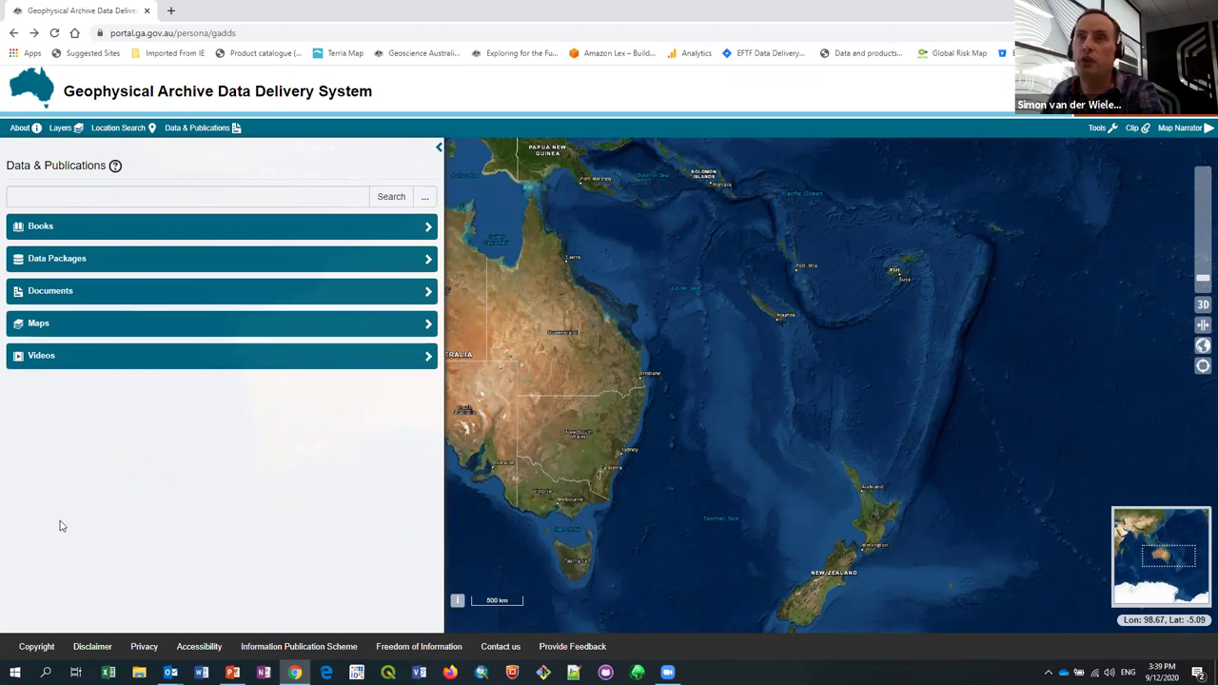
{"action": "left_click", "coordinate": [438, 149]}
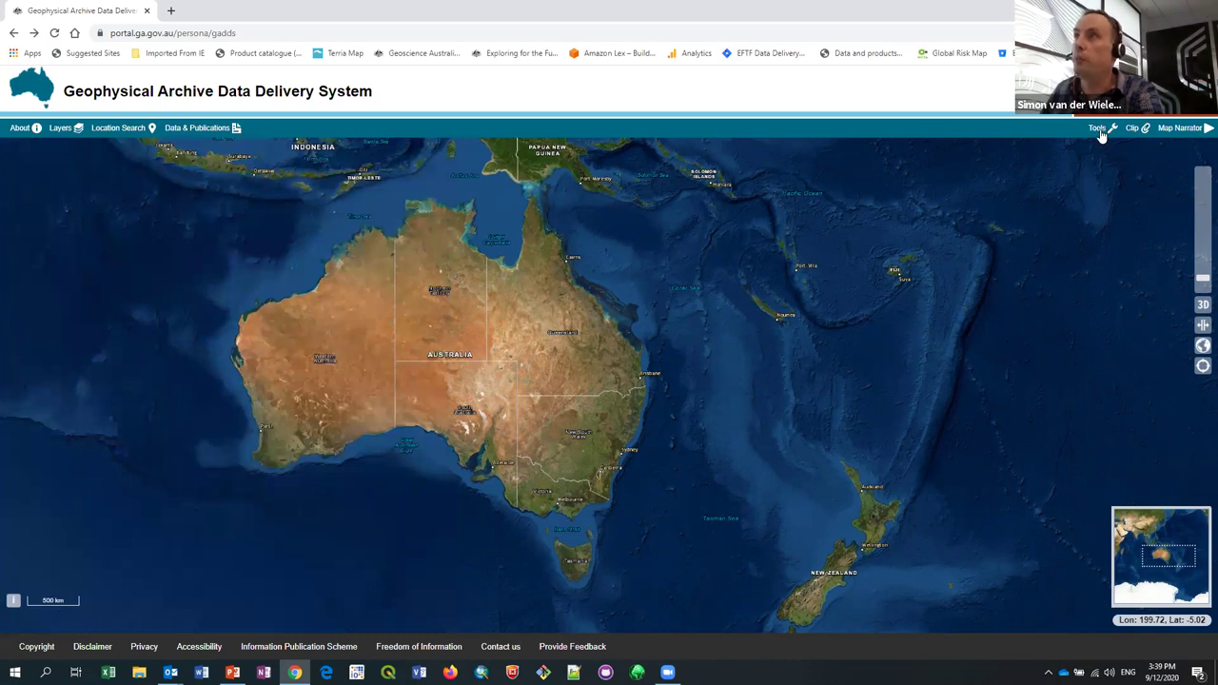
{"action": "left_click", "coordinate": [1101, 131]}
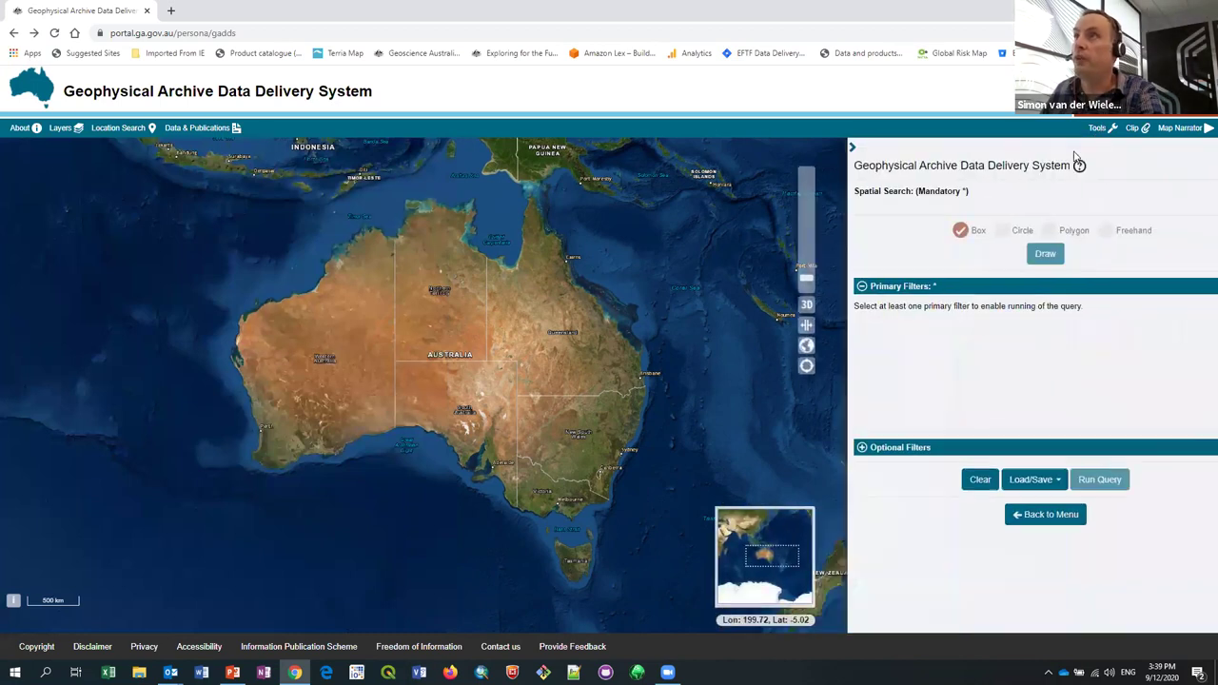
{"action": "left_click", "coordinate": [1206, 160]}
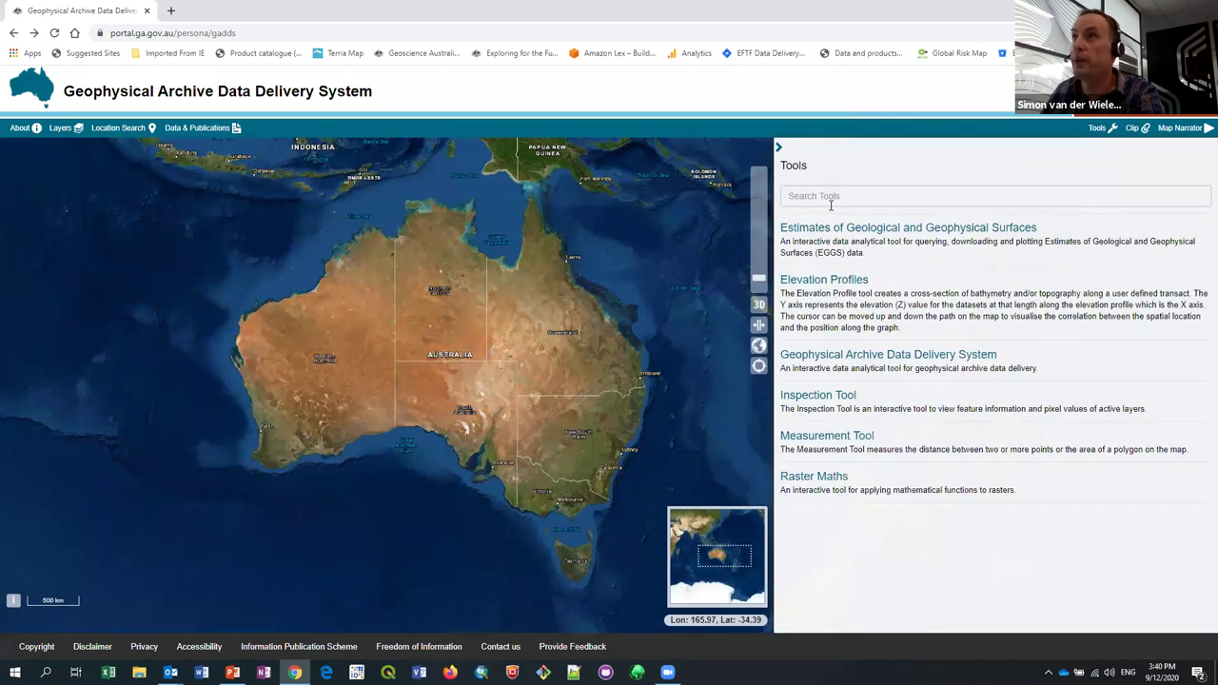
Collapse the Tools panel so only the Australia and New Zealand map shows
{"action": "left_click", "coordinate": [779, 148]}
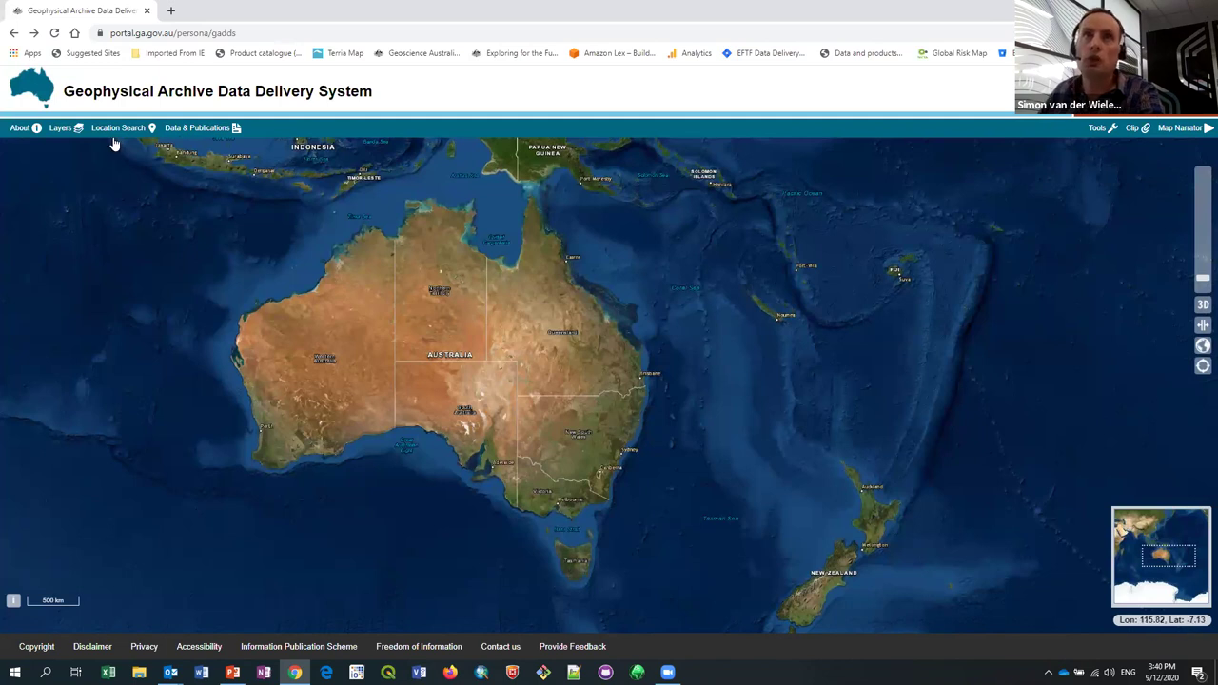
Search the GADDS map layers for 'stuart' and open the mSA0764EW TMI grid's options
{"action": "left_click", "coordinate": [60, 128]}
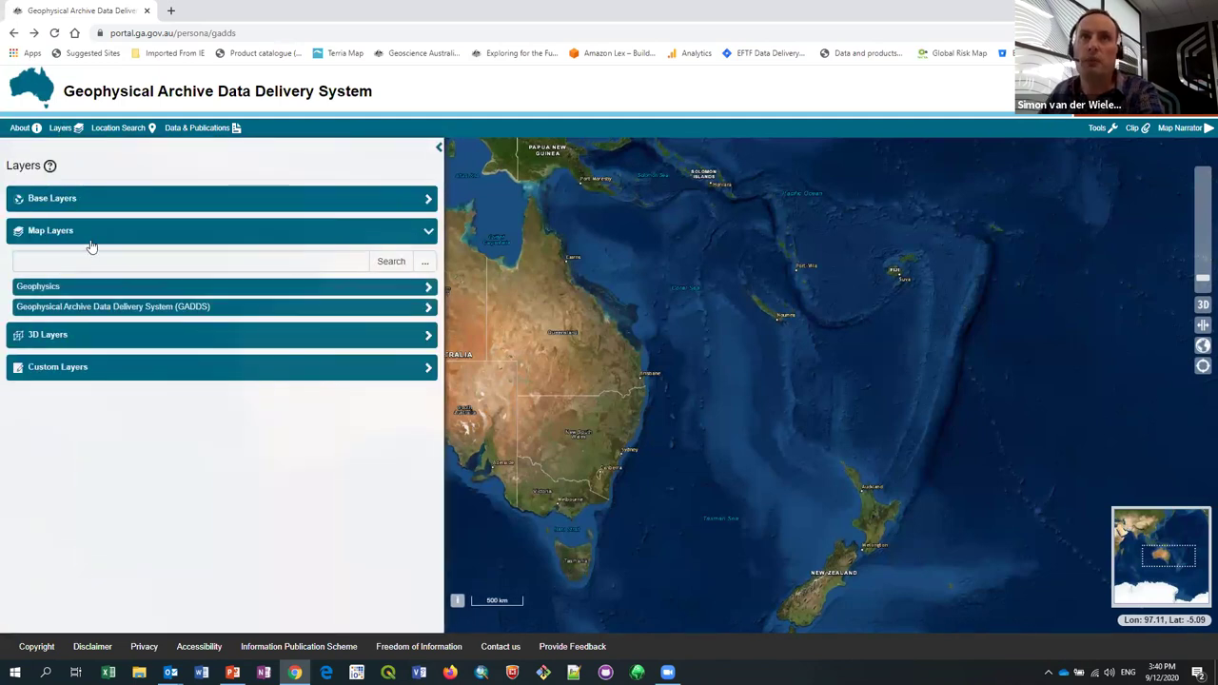
{"action": "left_click", "coordinate": [78, 309]}
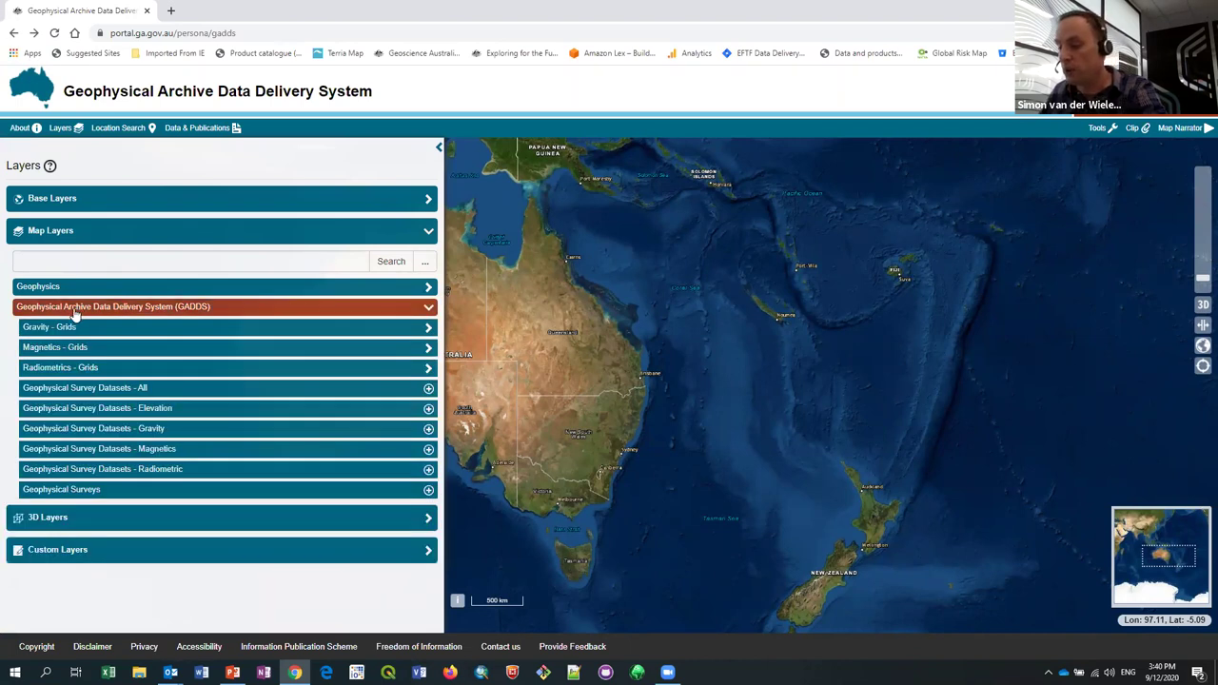
{"action": "left_click", "coordinate": [76, 261]}
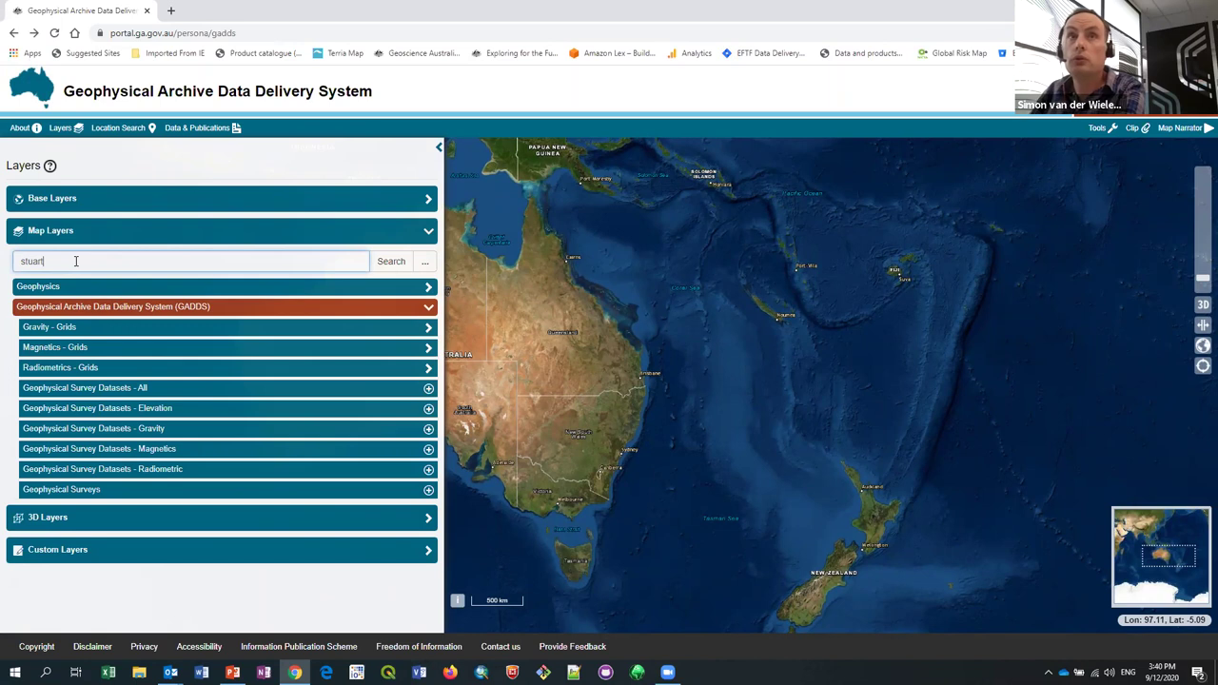
{"action": "left_click", "coordinate": [385, 262]}
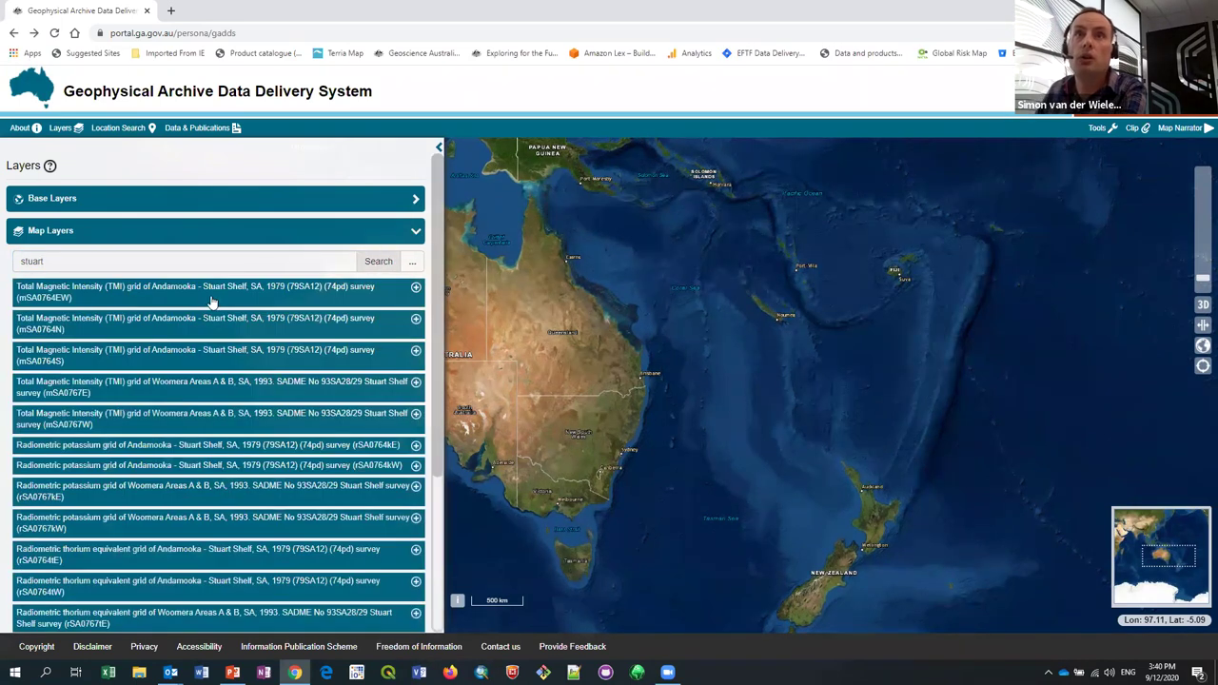
{"action": "mouse_move", "coordinate": [214, 299]}
{"action": "left_click", "coordinate": [285, 295]}
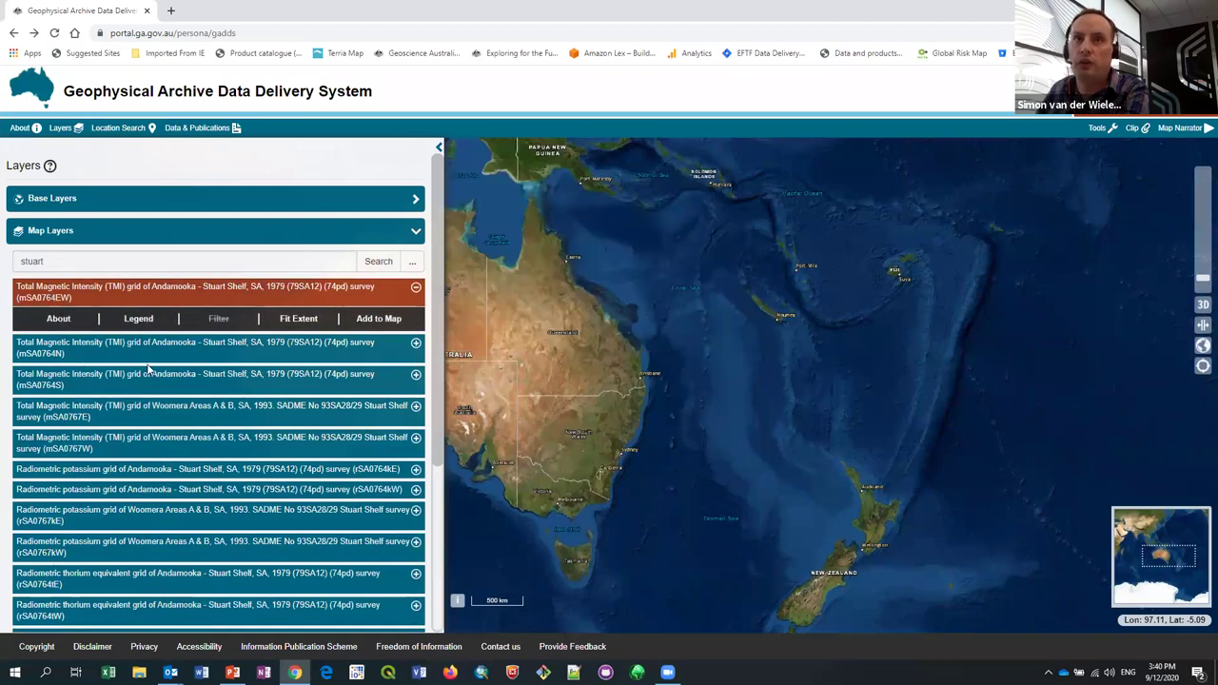
{"action": "mouse_move", "coordinate": [126, 380]}
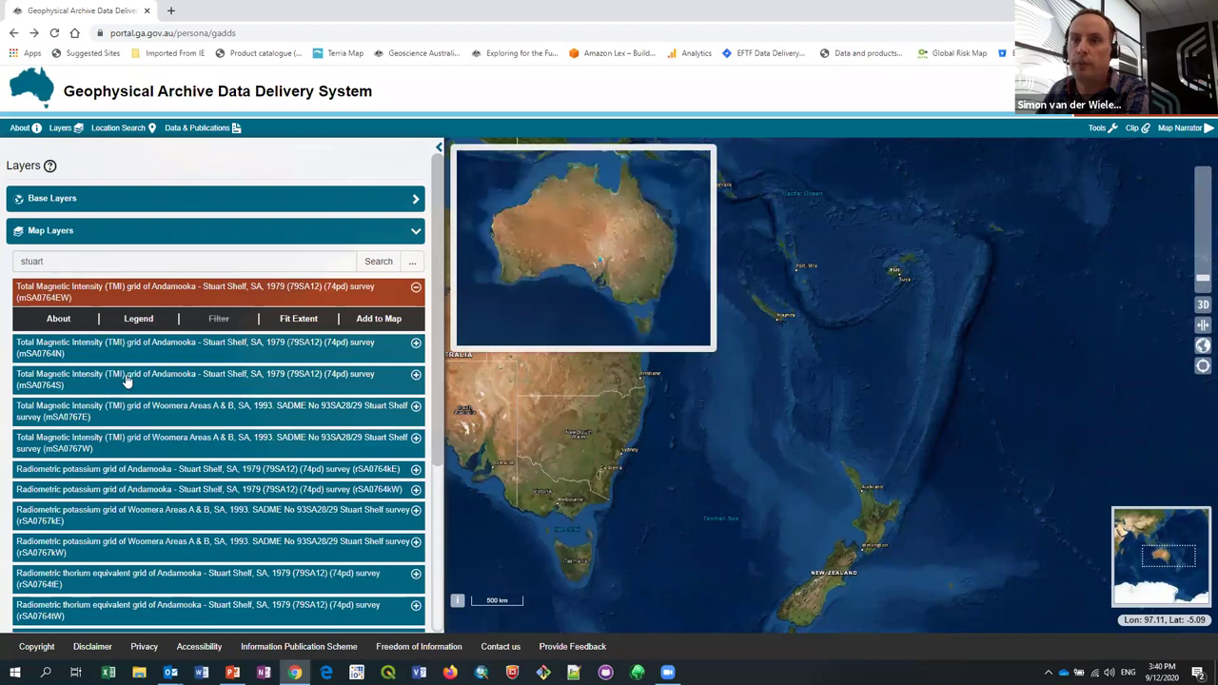
Add the mSA0764EW TMI grid, fit to its extent, and style it rainbow with range 1000–5500
{"action": "left_click", "coordinate": [369, 320]}
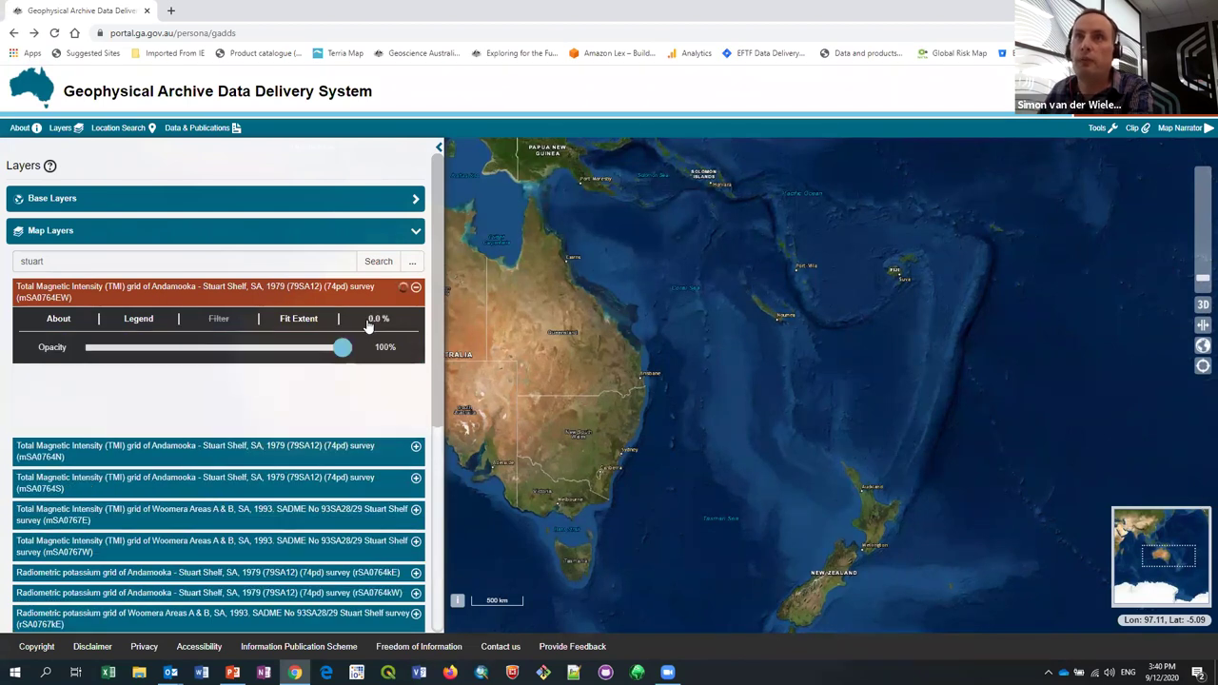
{"action": "left_click", "coordinate": [294, 321]}
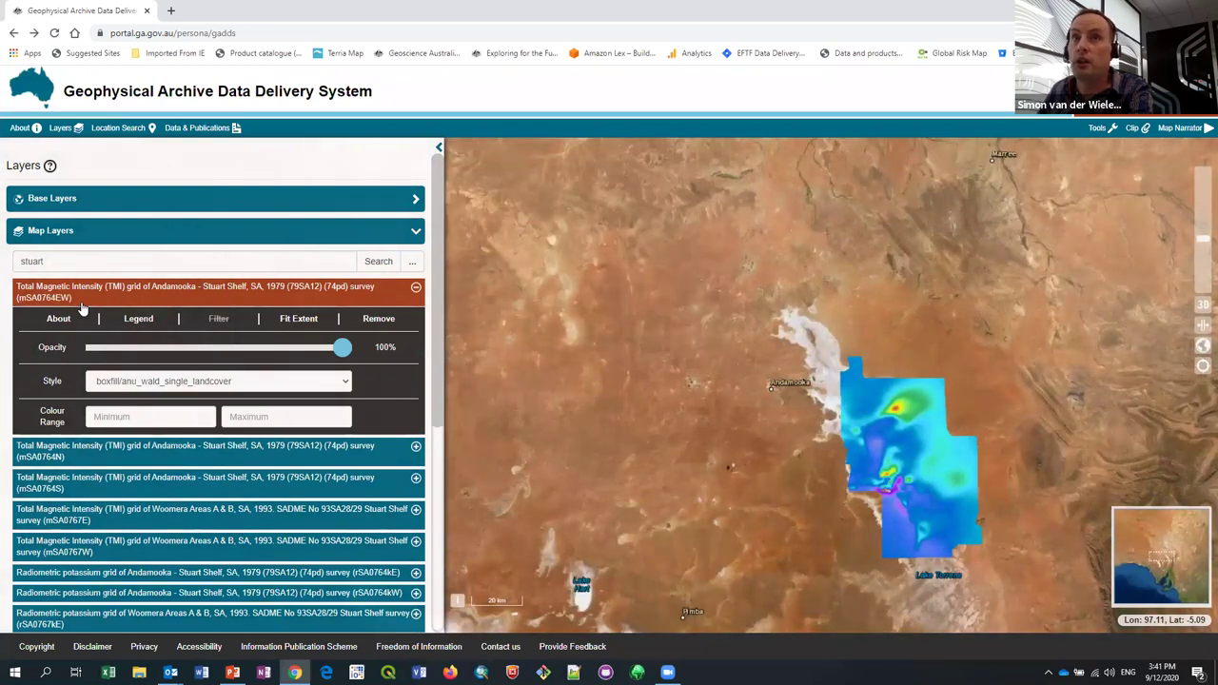
{"action": "left_click", "coordinate": [244, 384]}
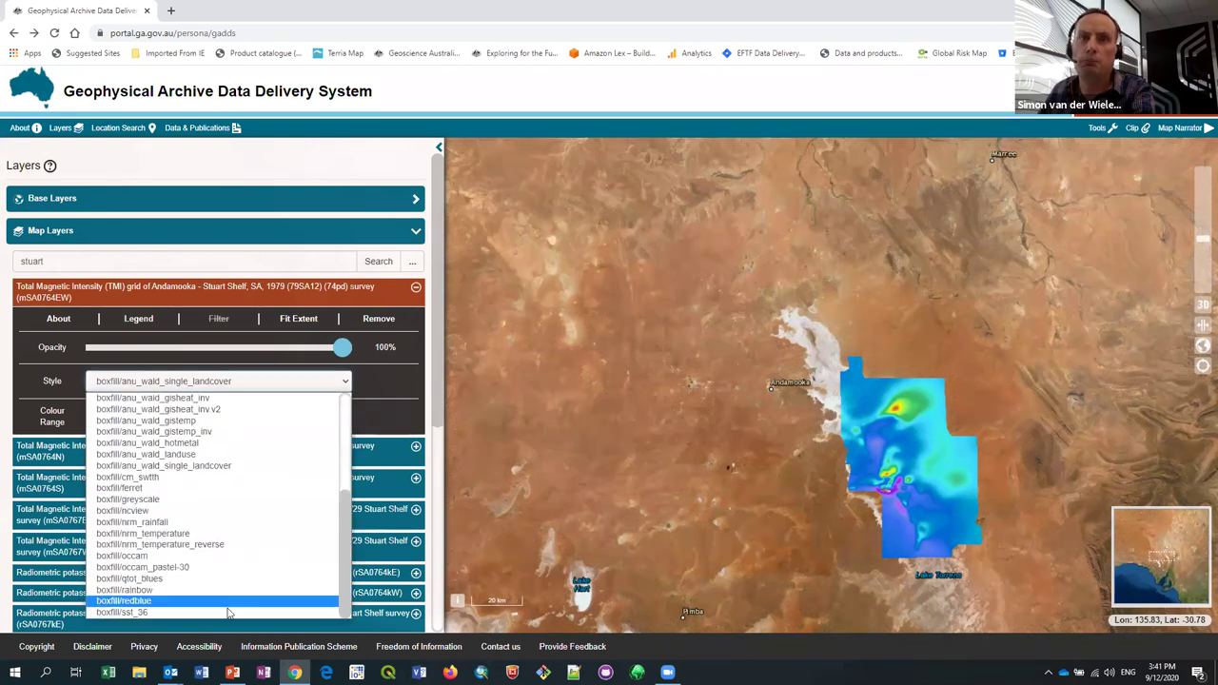
{"action": "left_click", "coordinate": [227, 591]}
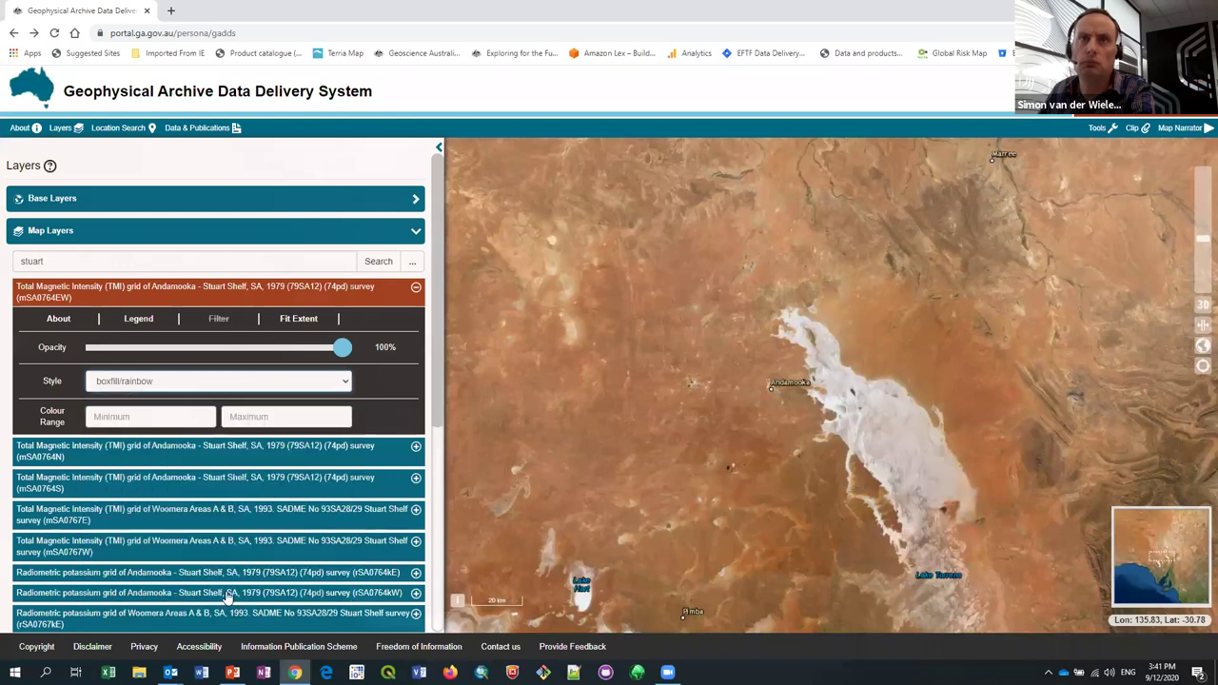
{"action": "left_click", "coordinate": [190, 422]}
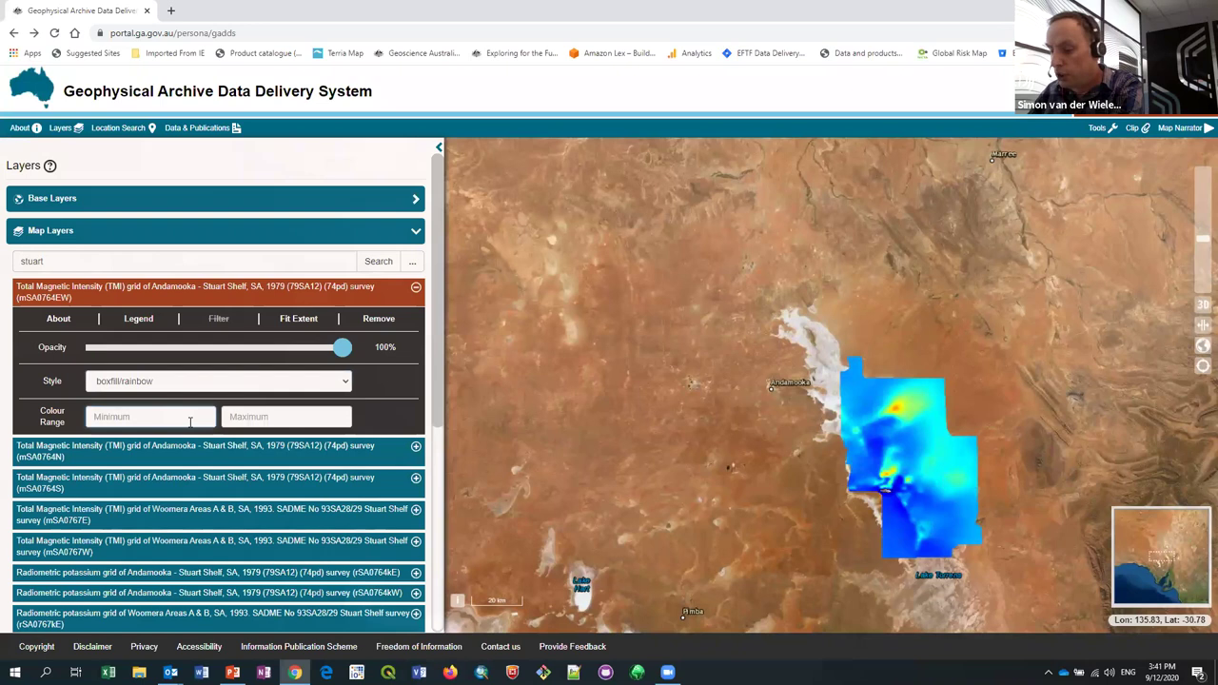
{"action": "type", "text": "1"}
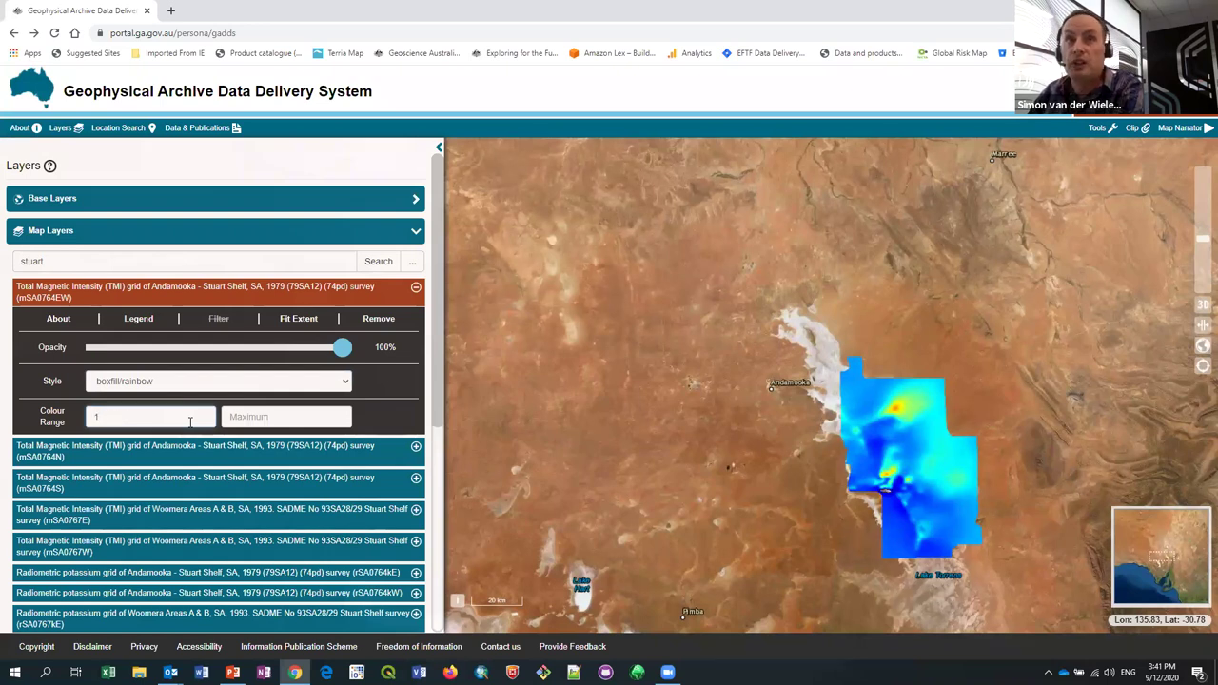
{"action": "type", "text": "000"}
{"action": "key", "text": "Tab"}
{"action": "type", "text": "55"}
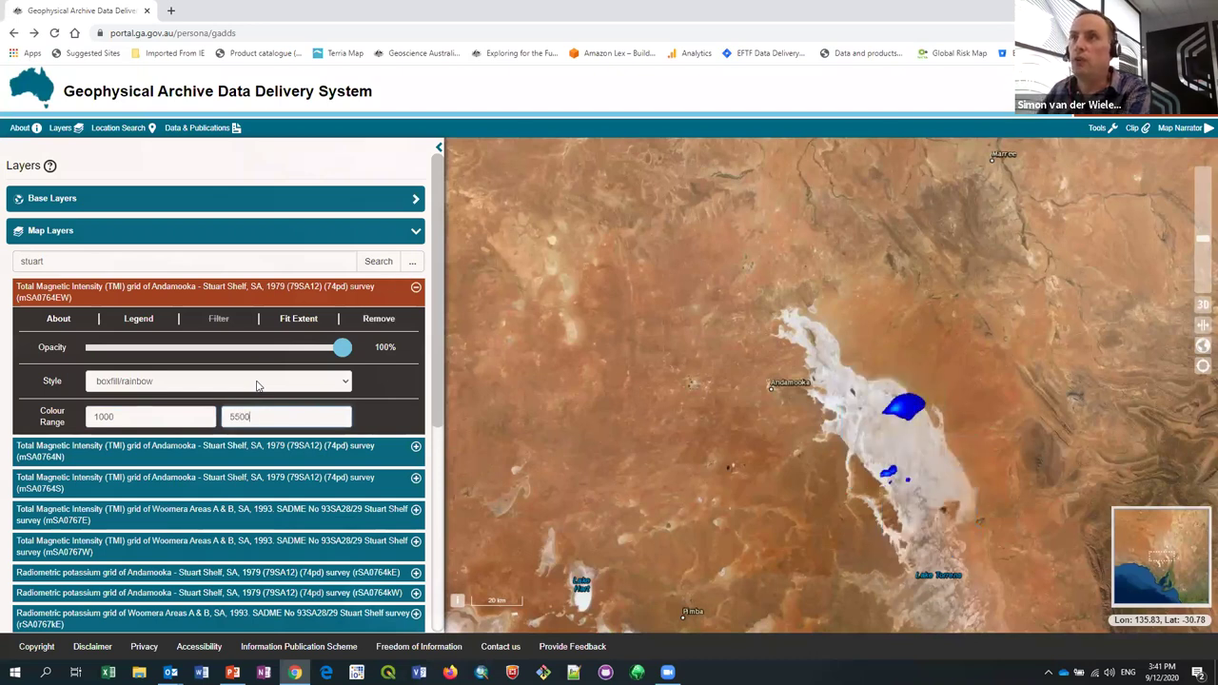
Zoom in around the lake and add the mSA0764S TMI grid to the map
{"action": "left_click_drag", "start_coordinate": [824, 464], "coordinate": [800, 472]}
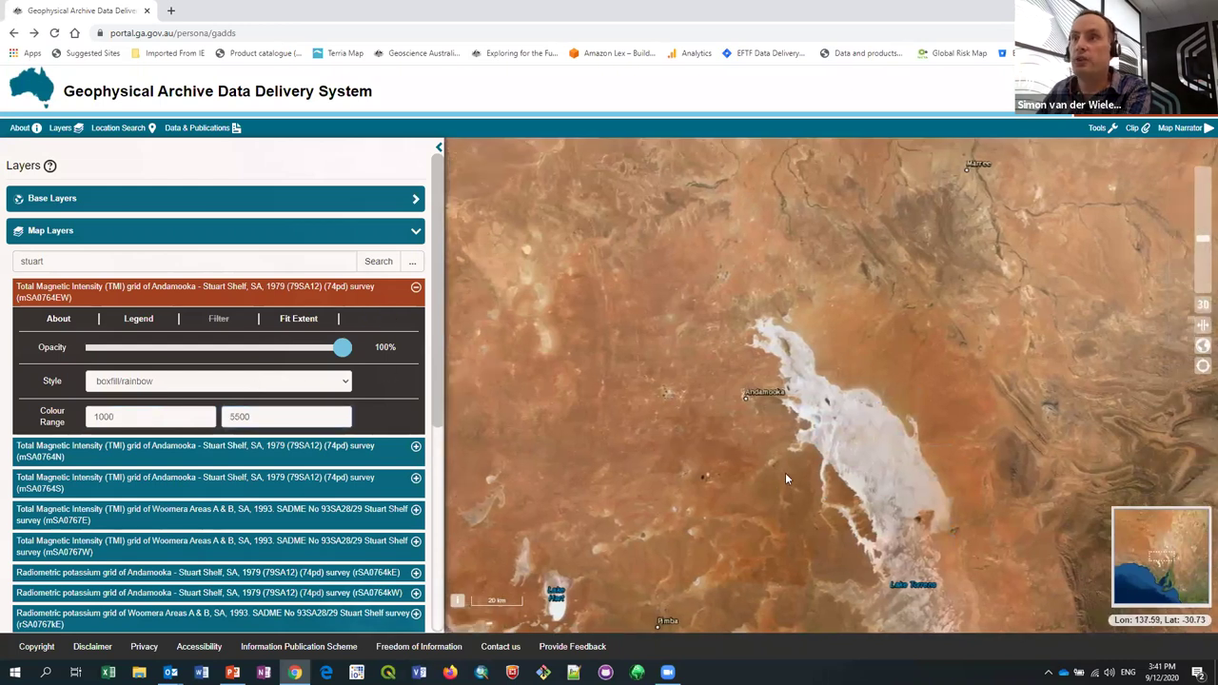
{"action": "scroll", "coordinate": [785, 479], "scroll_direction": "up", "scroll_amount": 2}
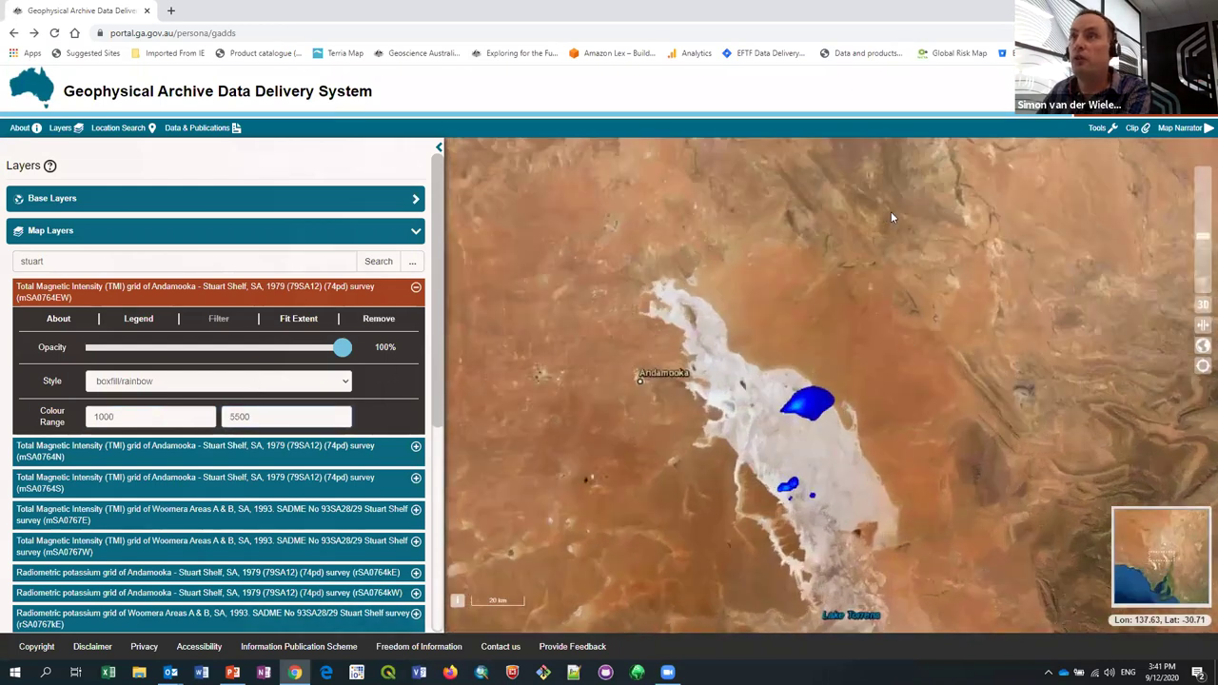
{"action": "scroll", "coordinate": [891, 218], "scroll_direction": "up", "scroll_amount": 2}
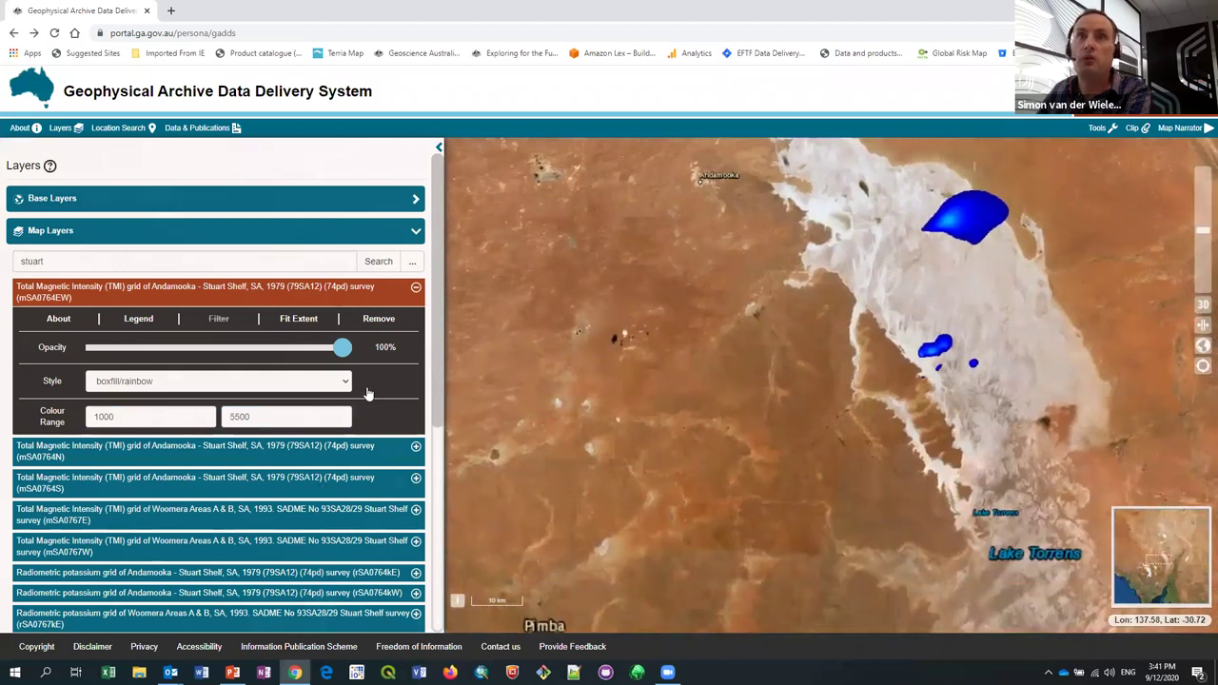
{"action": "left_click", "coordinate": [228, 482]}
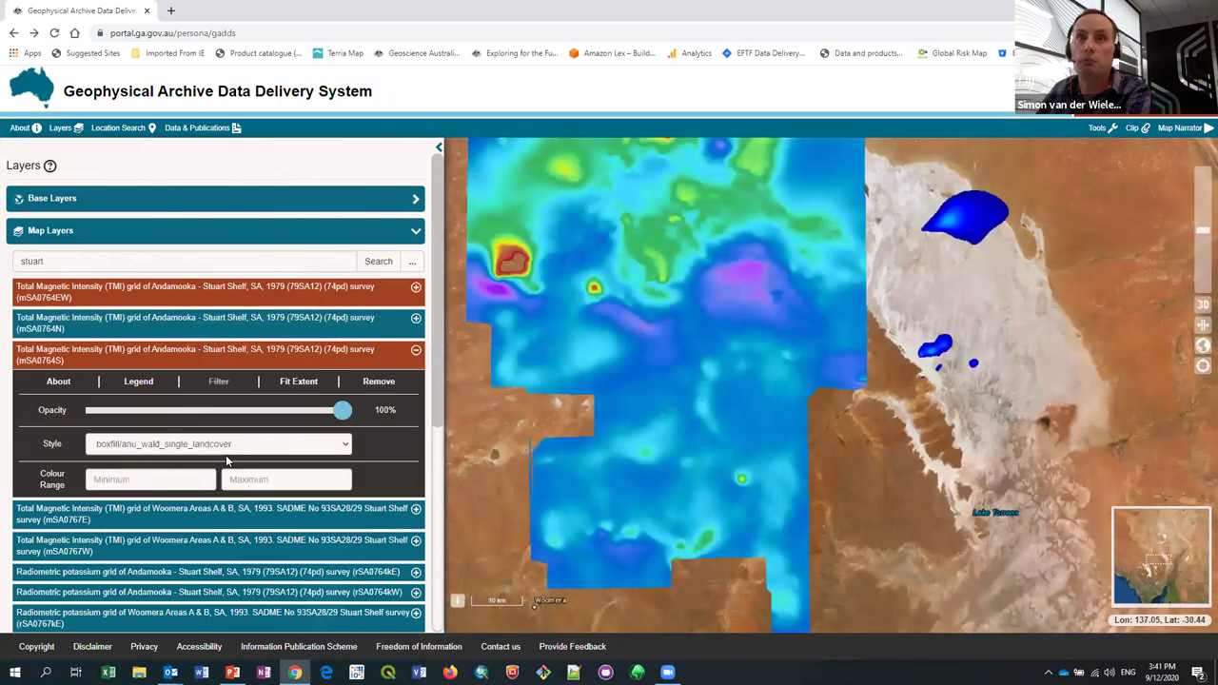
Style the mSA0764S grid in rainbow with a 1000–5500 colour range
{"action": "left_click", "coordinate": [217, 440]}
{"action": "scroll", "coordinate": [216, 427], "scroll_direction": "down", "scroll_amount": 3}
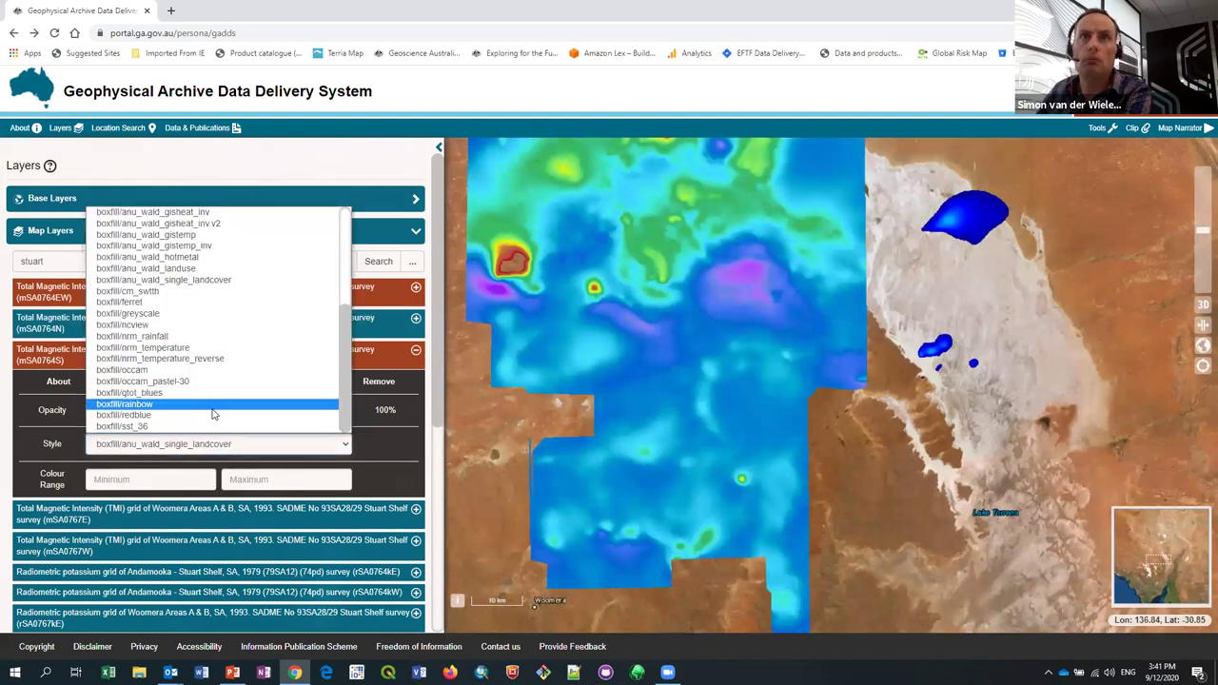
{"action": "left_click", "coordinate": [214, 407]}
{"action": "key", "text": "Tab"}
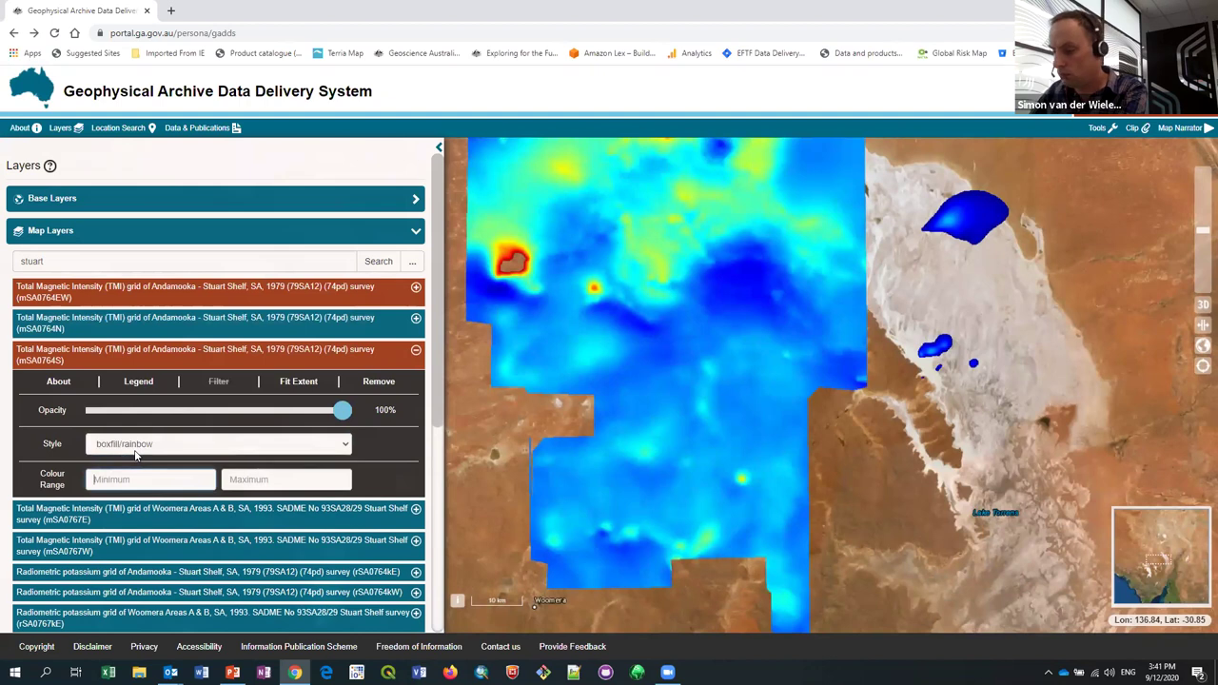
{"action": "type", "text": "1000"}
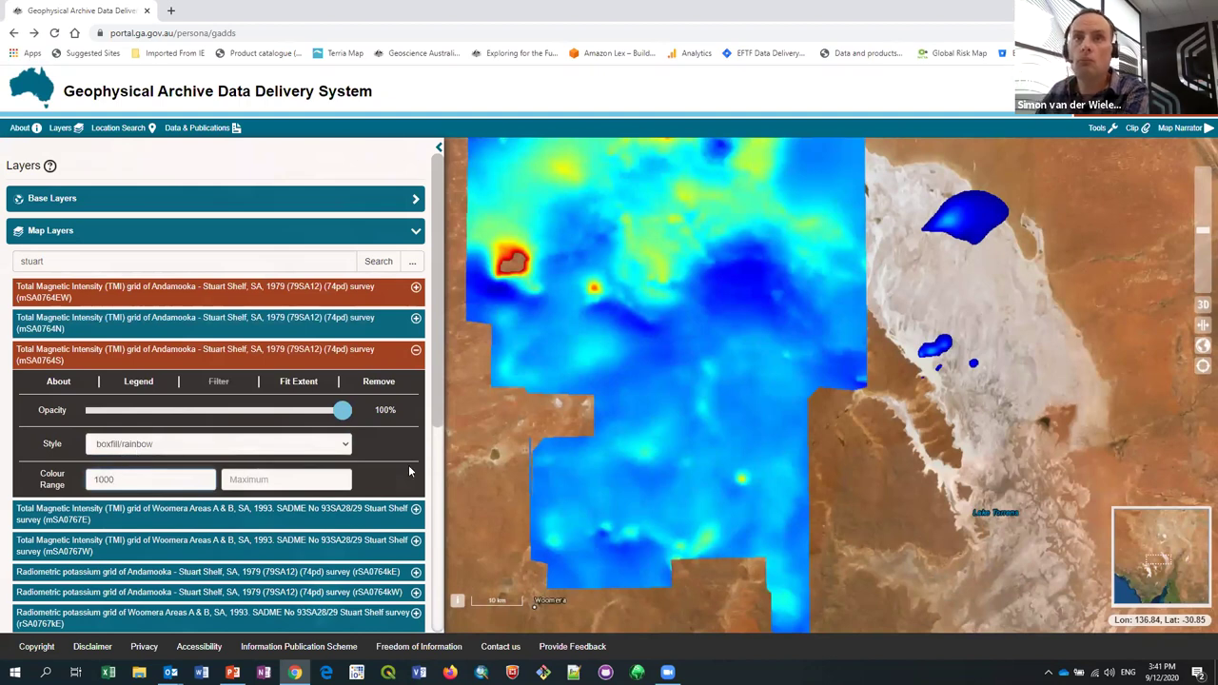
{"action": "left_click", "coordinate": [275, 480]}
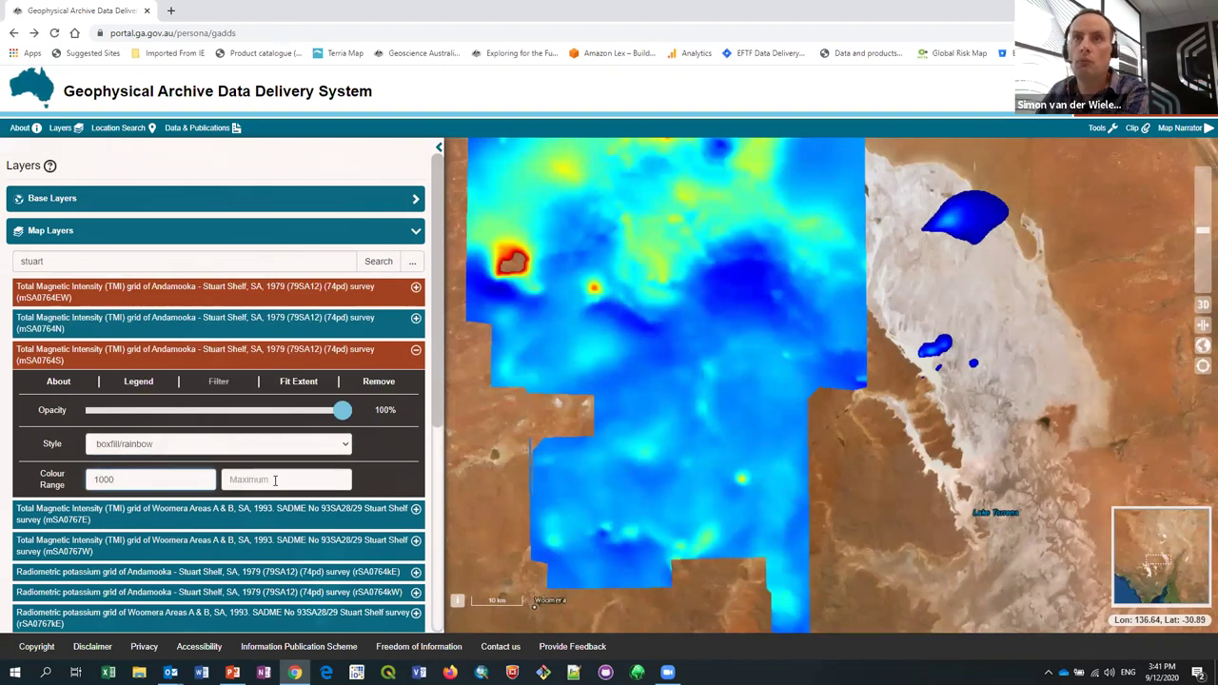
{"action": "type", "text": "5"}
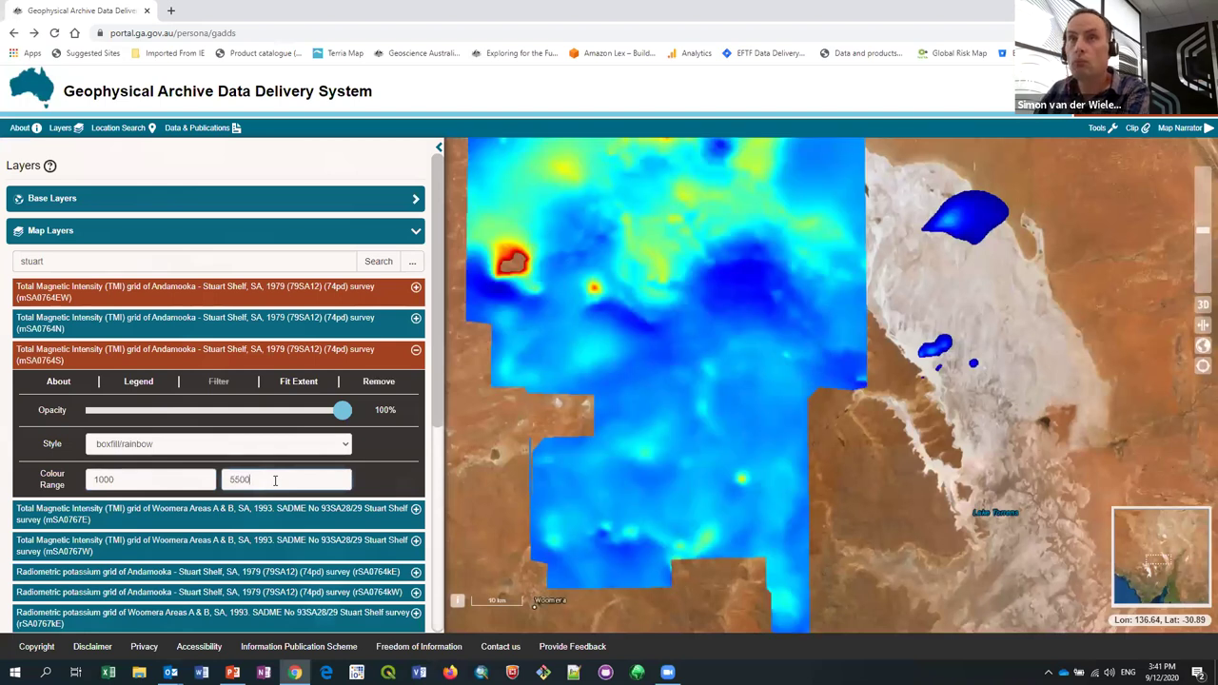
{"action": "type", "text": "500"}
{"action": "left_click", "coordinate": [702, 539]}
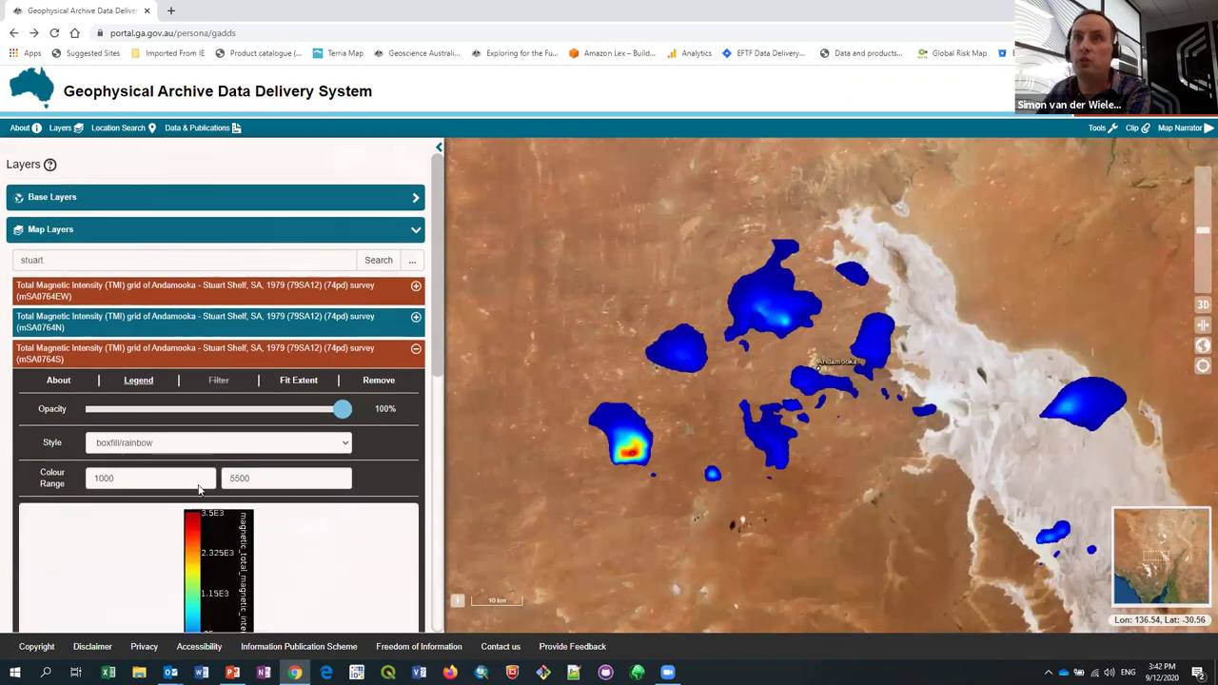
Download the mSA0764S grid as a GeoTIFF and close the greyscale image preview
{"action": "scroll", "coordinate": [197, 443], "scroll_direction": "down", "scroll_amount": 3}
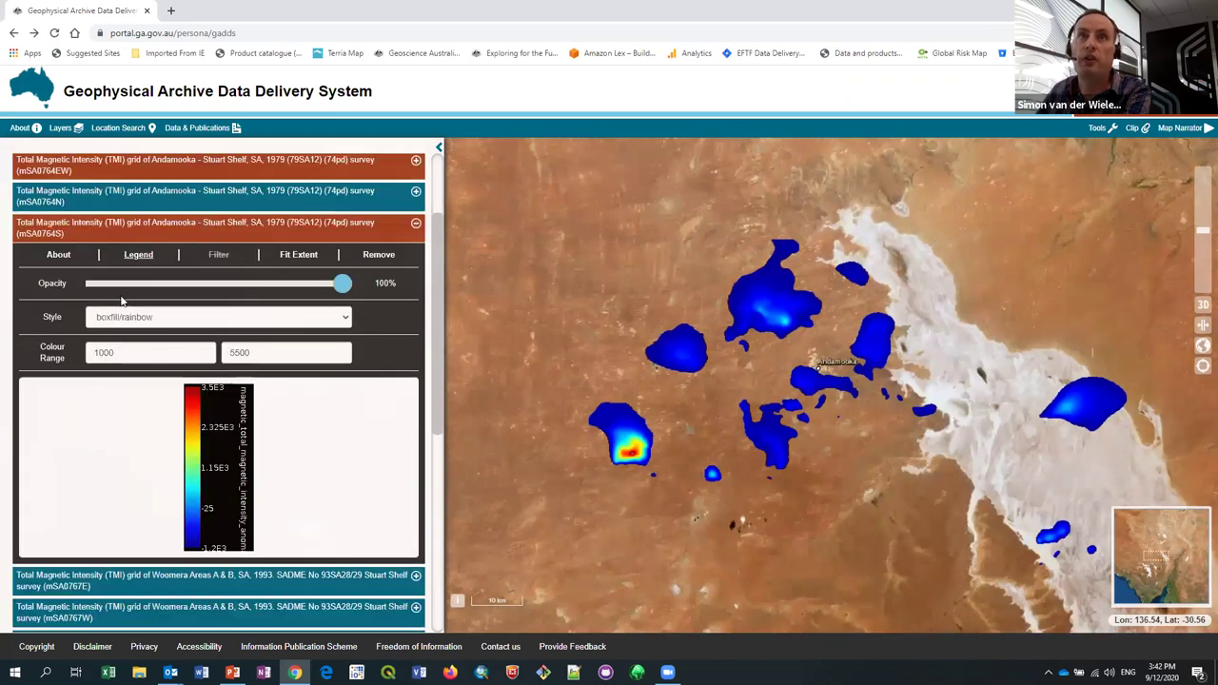
{"action": "left_click", "coordinate": [57, 255]}
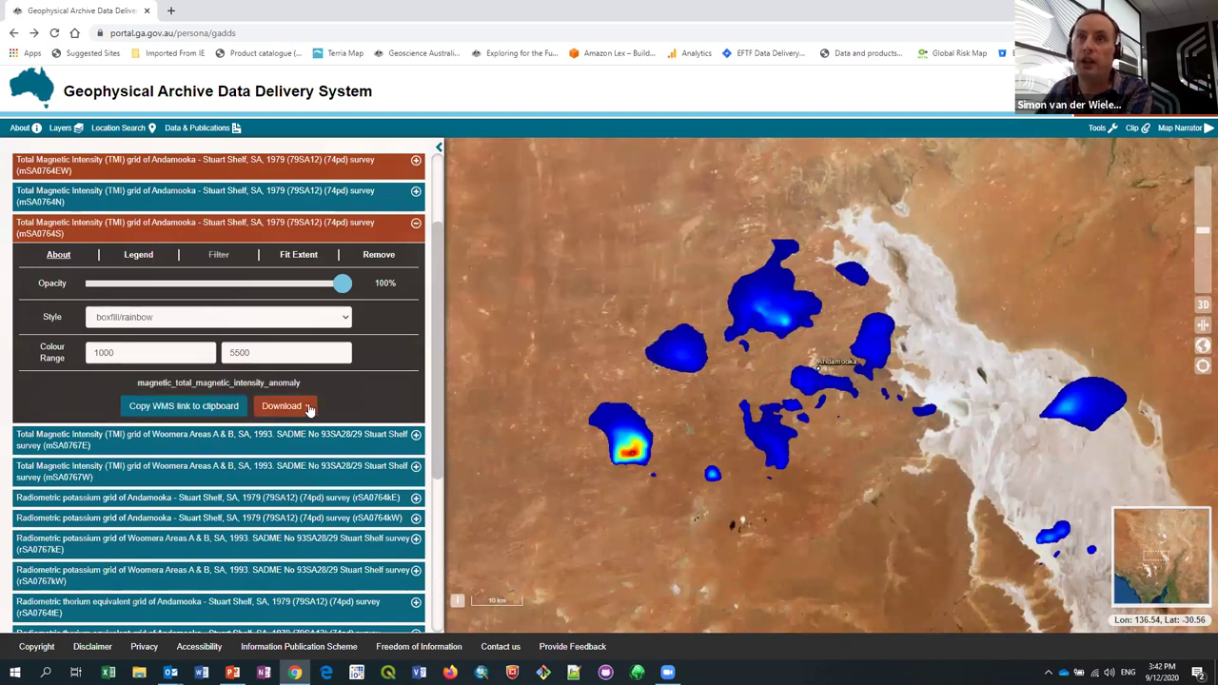
{"action": "left_click", "coordinate": [310, 409]}
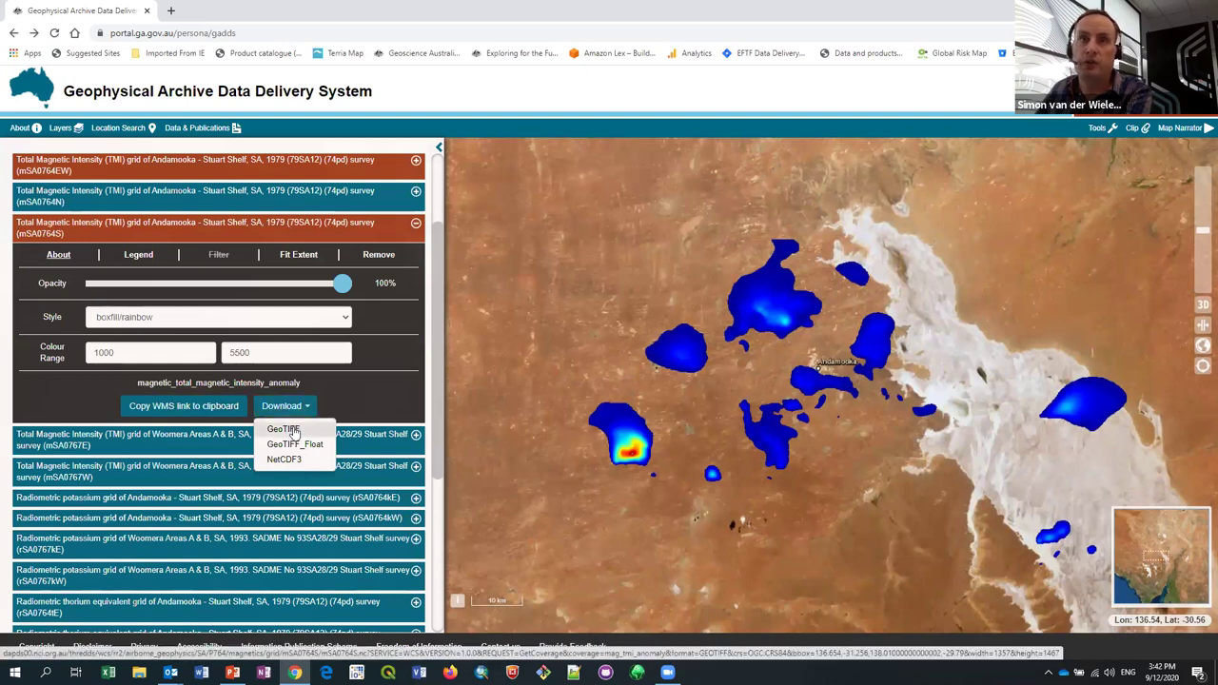
{"action": "left_click", "coordinate": [294, 433]}
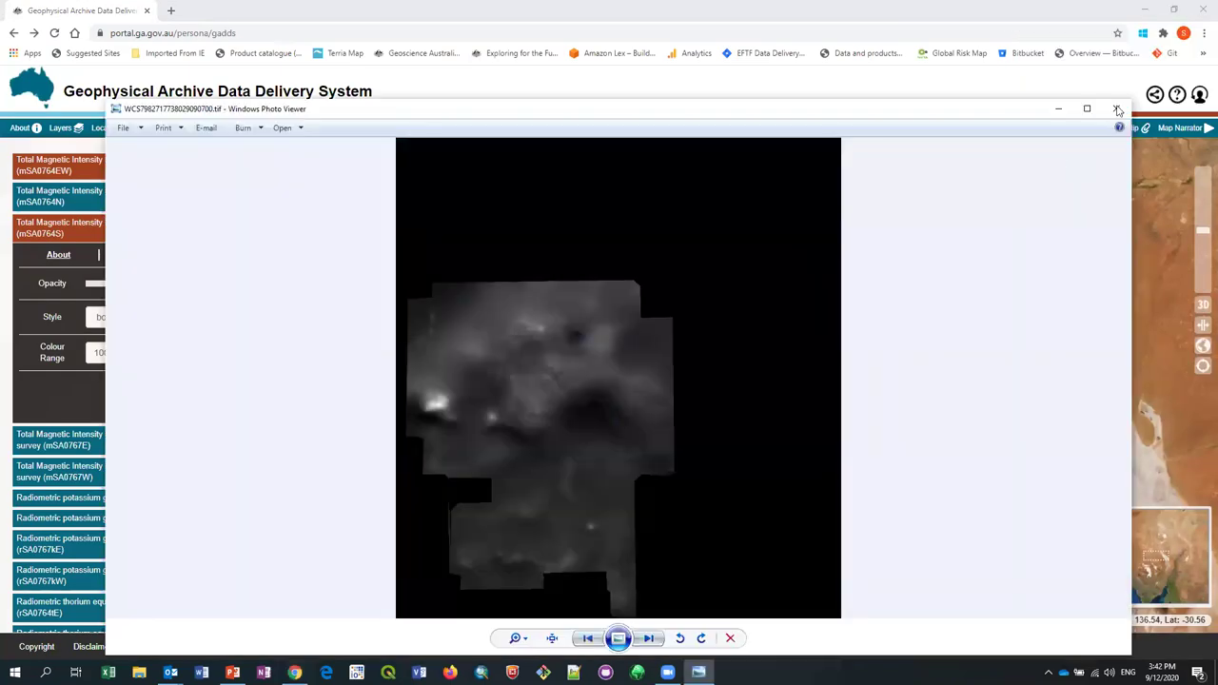
{"action": "left_click", "coordinate": [1118, 110]}
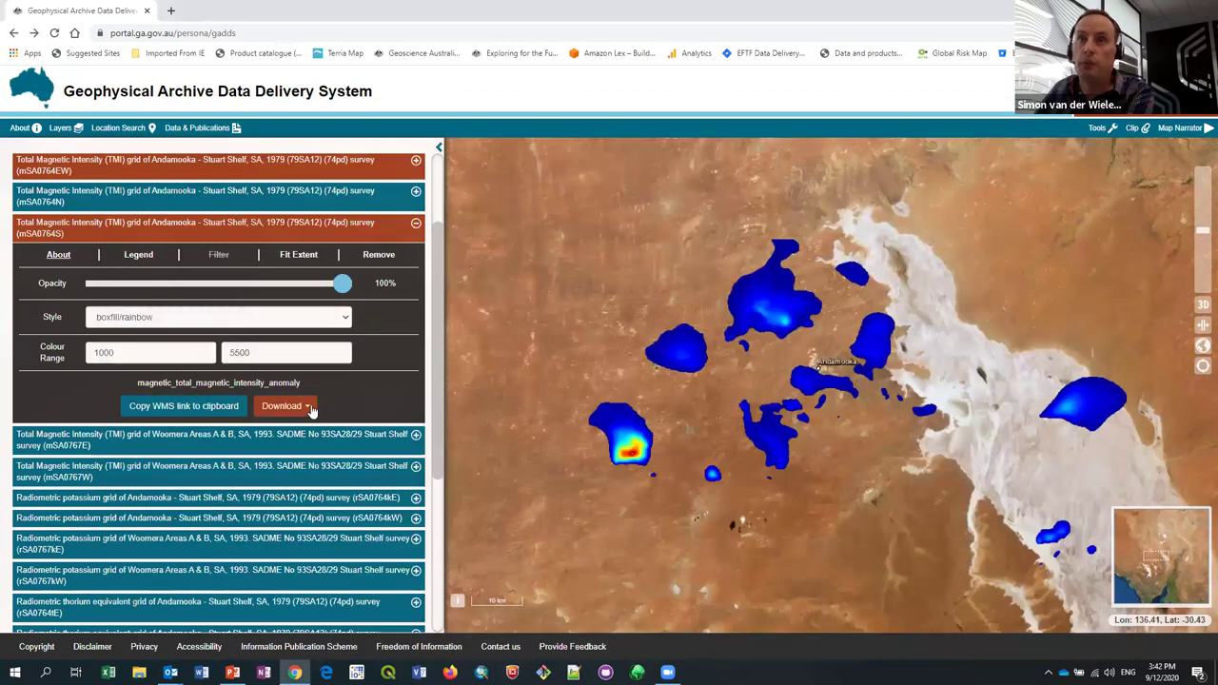
Copy the mSA0764S grid's WMS link and set its opacity to 49%
{"action": "left_click", "coordinate": [311, 408]}
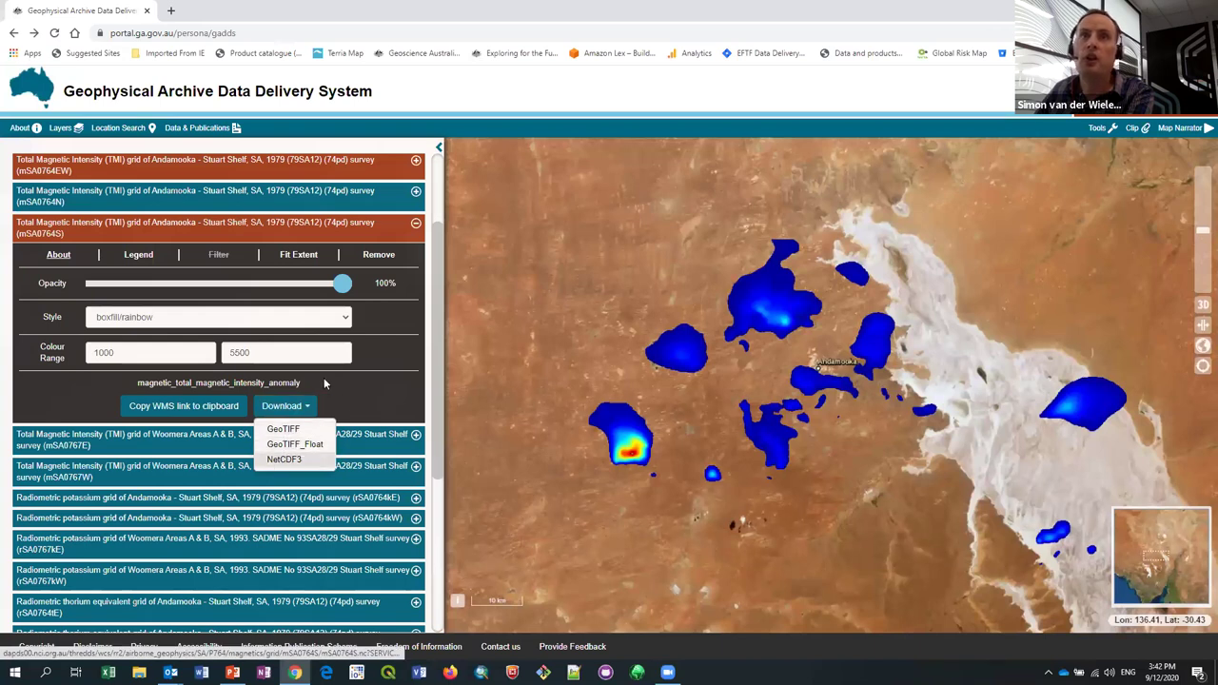
{"action": "left_click", "coordinate": [234, 381]}
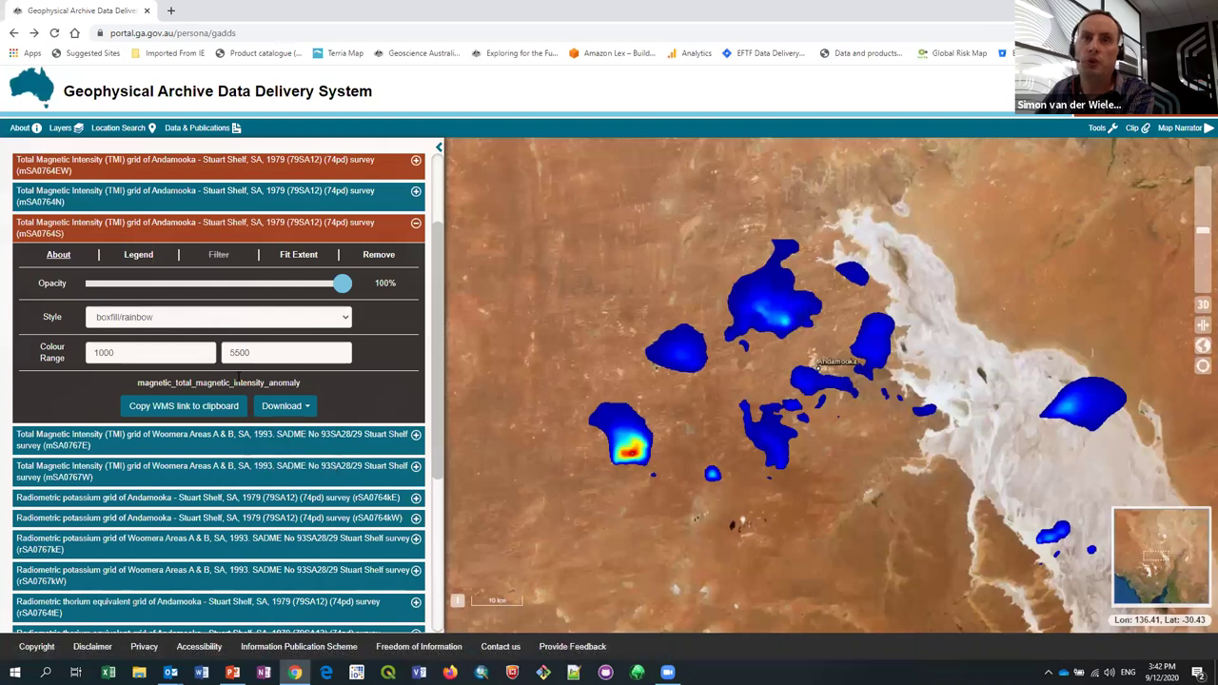
{"action": "left_click", "coordinate": [167, 410]}
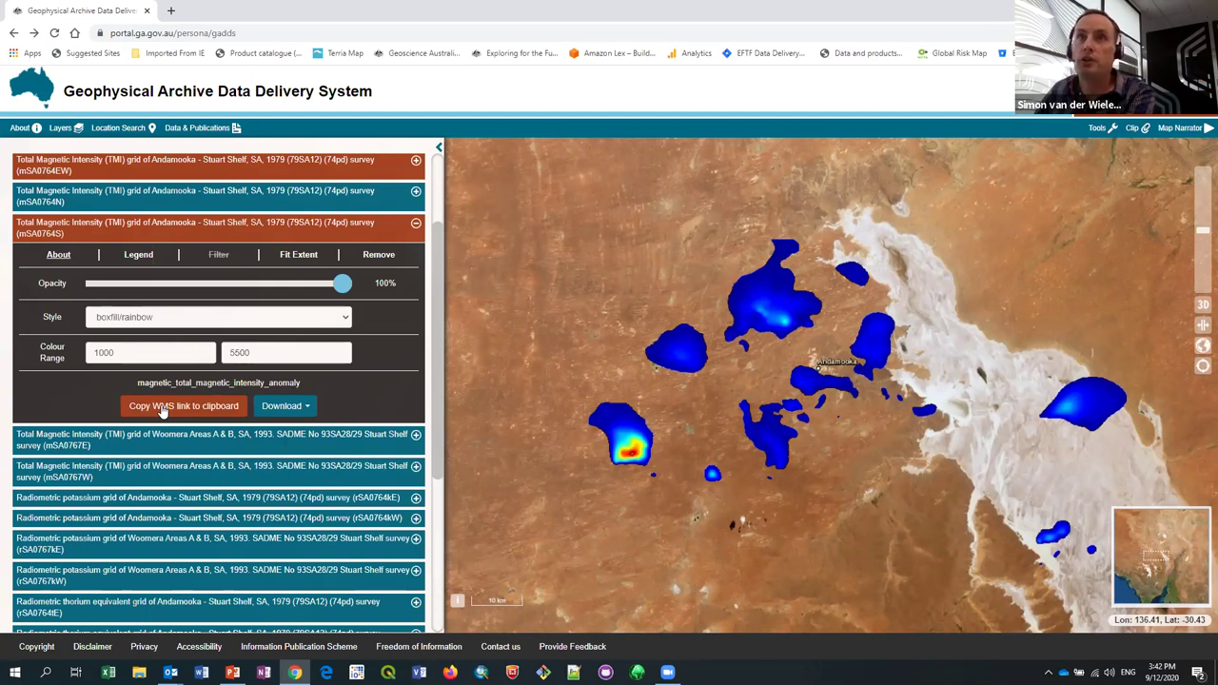
{"action": "left_click_drag", "start_coordinate": [341, 284], "coordinate": [218, 311]}
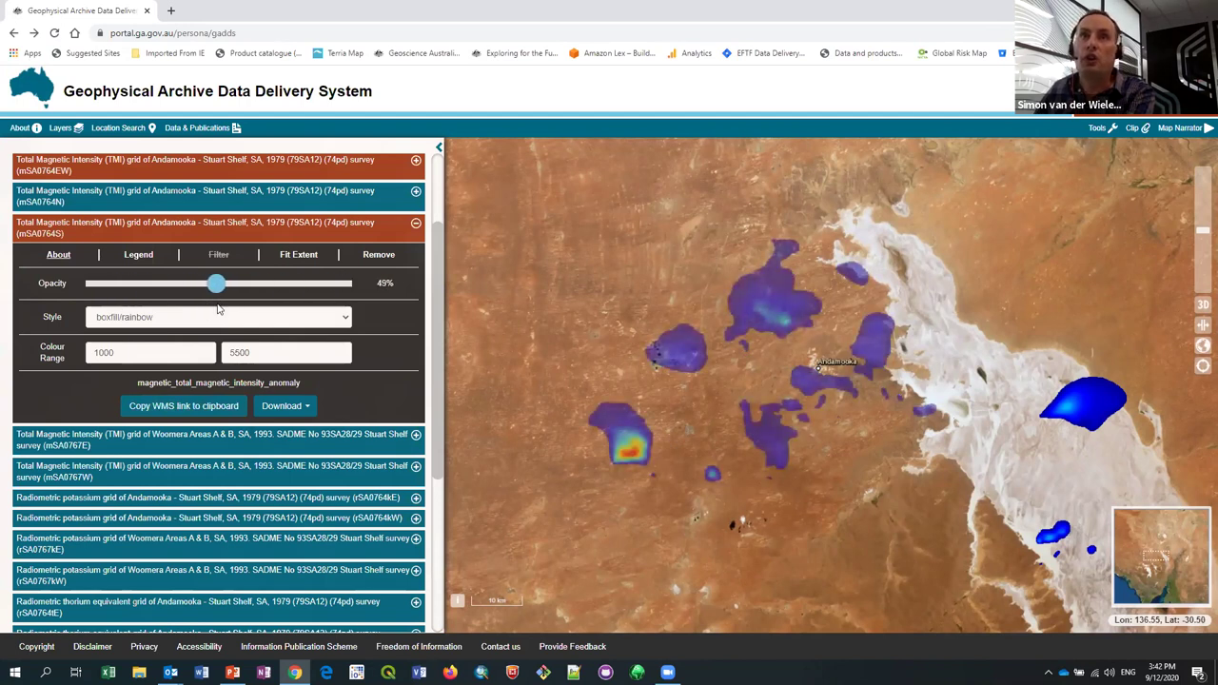
{"action": "left_click_drag", "start_coordinate": [438, 239], "coordinate": [438, 157]}
Replace 'stuart' with 'woomera' in the layer search box and run the search
{"action": "double_click", "coordinate": [26, 260]}
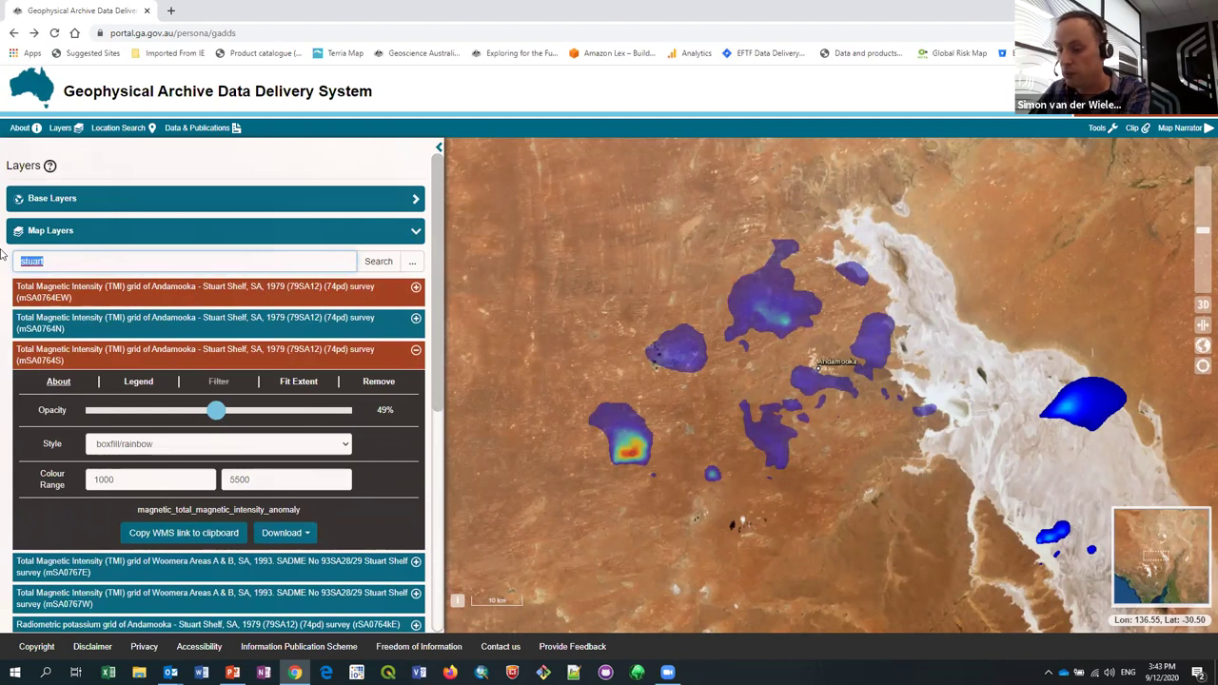
{"action": "type", "text": "woomera"}
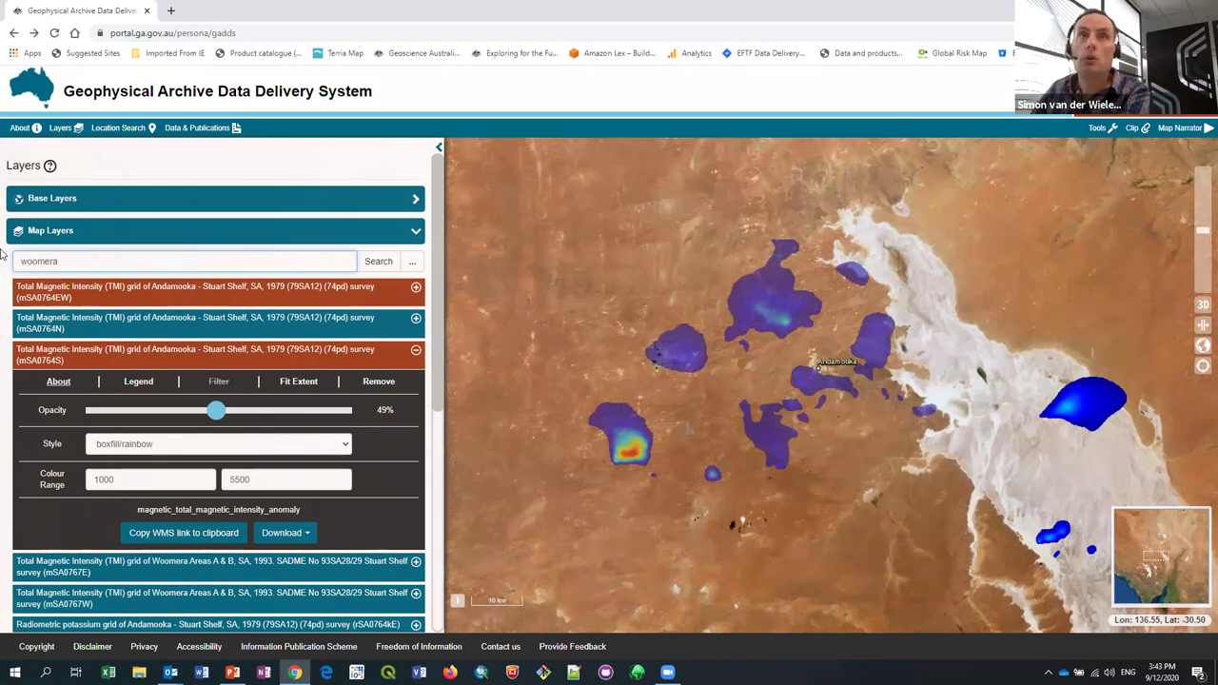
{"action": "key", "text": "Return"}
Add the Woomera complete spherical cap Bouguer gravity grid to the map at 92% opacity
{"action": "left_click", "coordinate": [283, 300]}
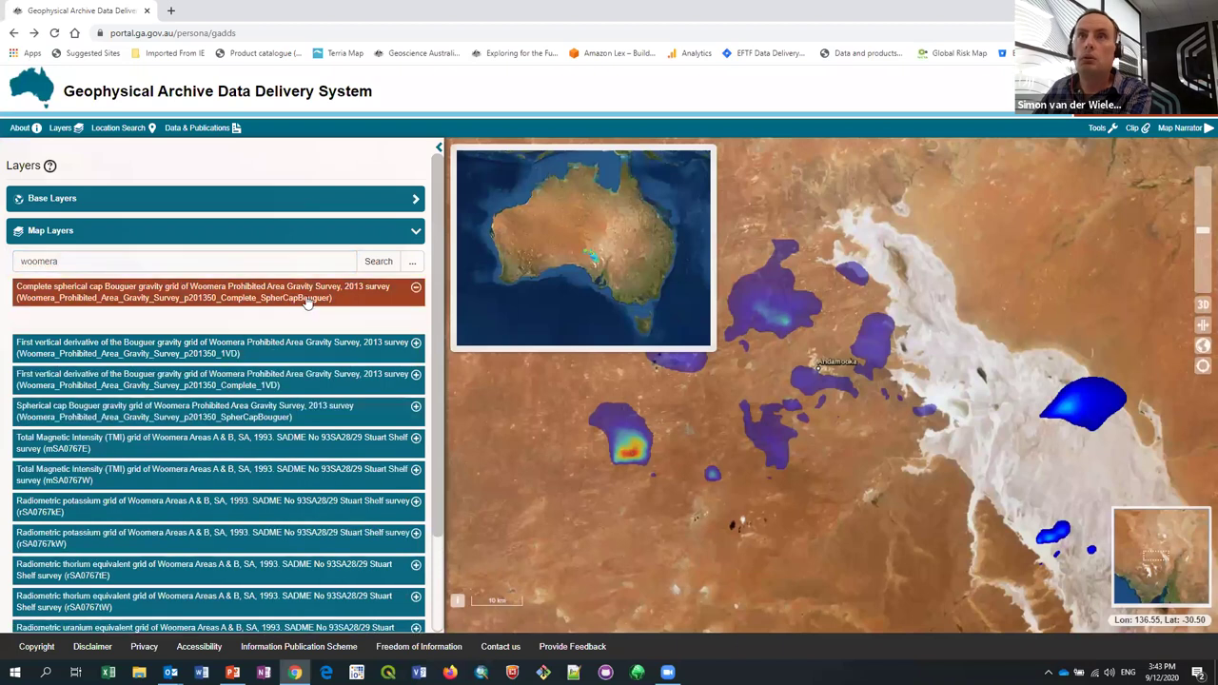
{"action": "left_click", "coordinate": [378, 319]}
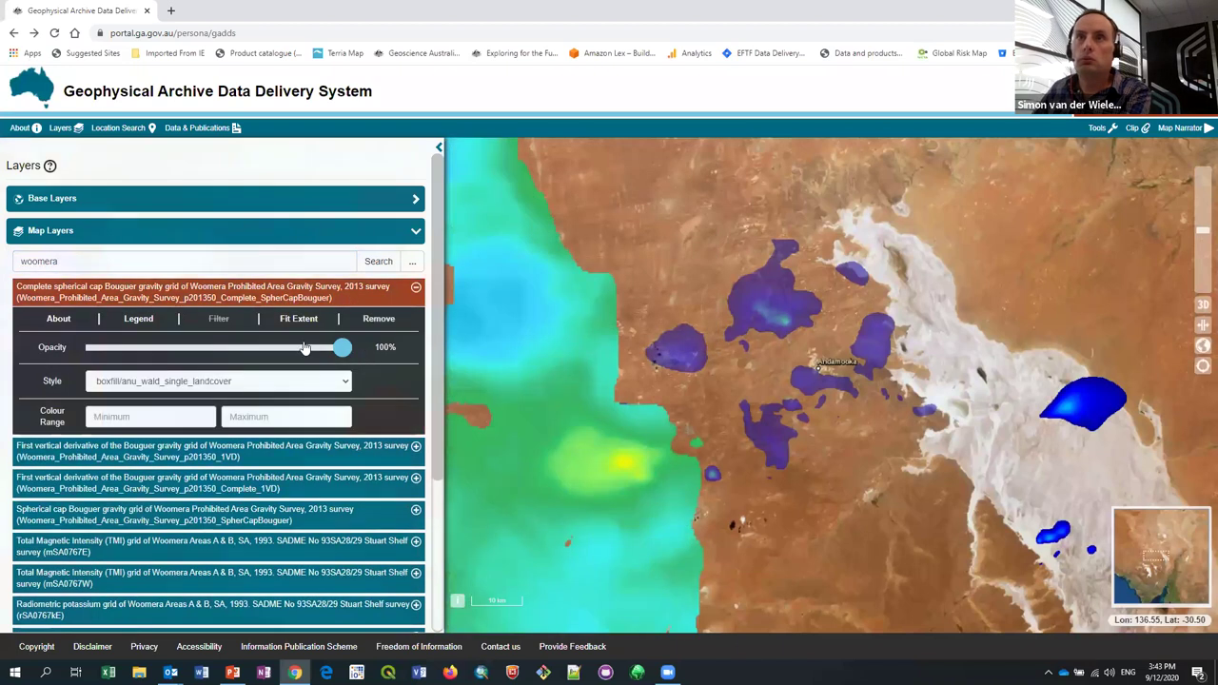
{"action": "left_click_drag", "start_coordinate": [345, 348], "coordinate": [281, 358]}
{"action": "left_click", "coordinate": [323, 349]}
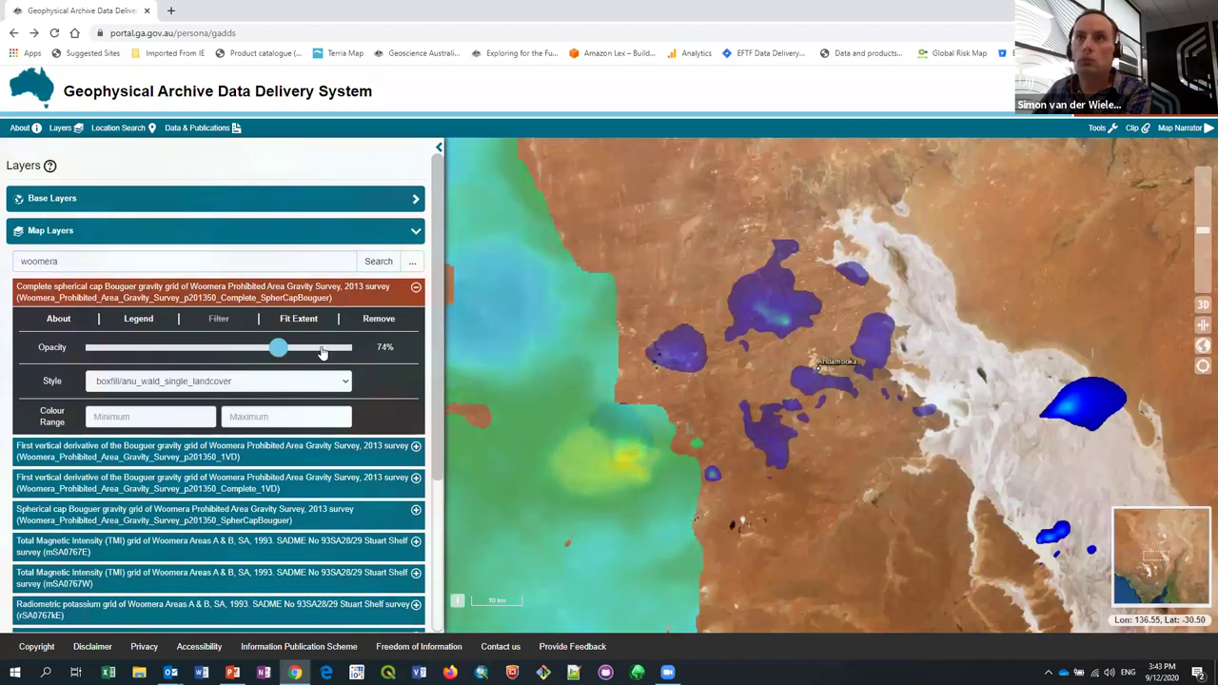
Style the gravity grid boxfill/redblue with a colour range of -50 to 50
{"action": "left_click", "coordinate": [248, 382]}
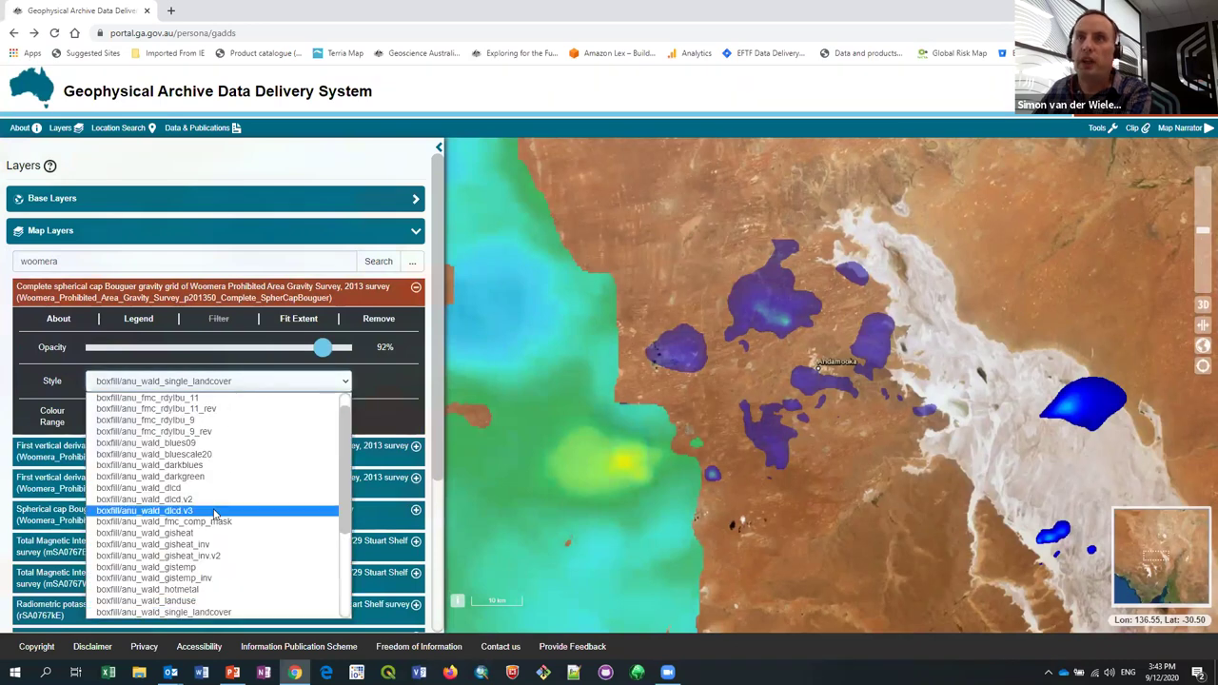
{"action": "scroll", "coordinate": [211, 510], "scroll_direction": "down", "scroll_amount": 3}
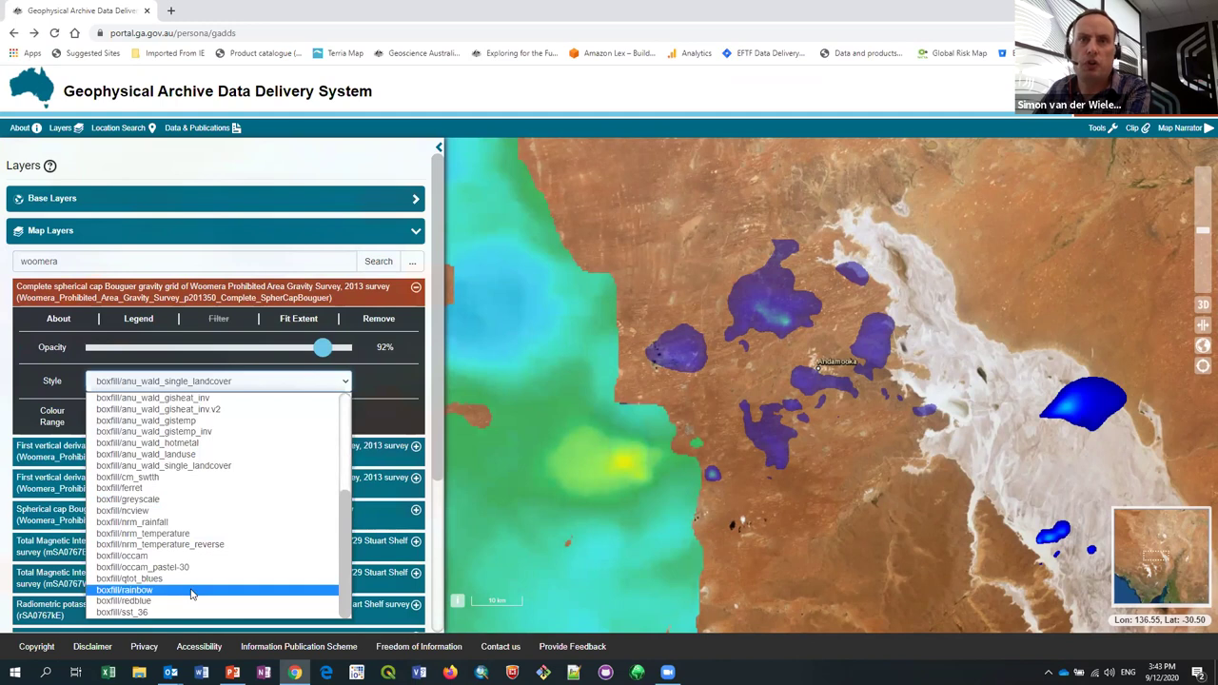
{"action": "left_click", "coordinate": [192, 602]}
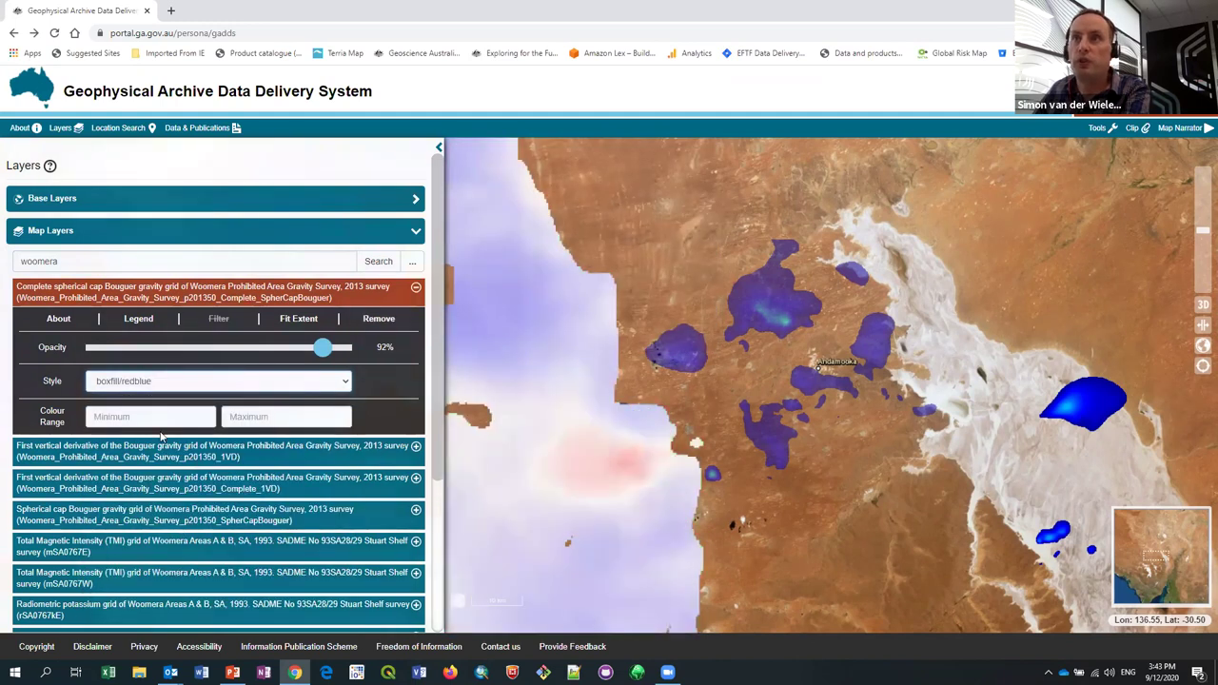
{"action": "left_click", "coordinate": [171, 412]}
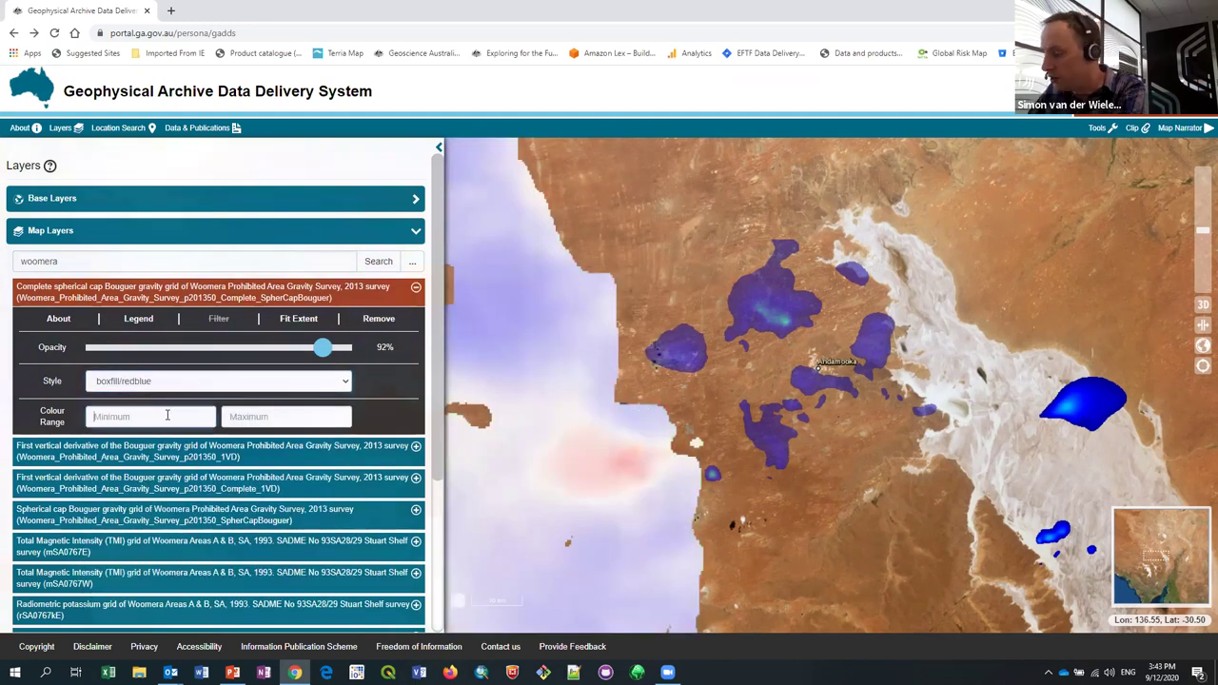
{"action": "type", "text": "-"}
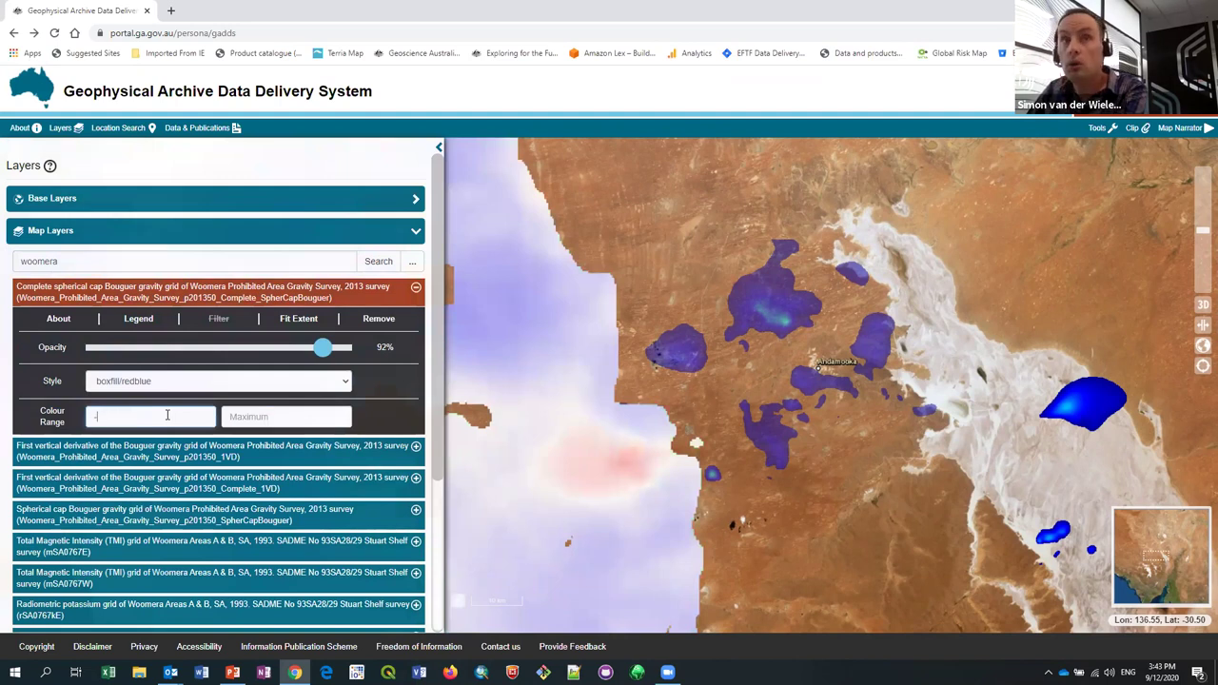
{"action": "type", "text": "50"}
{"action": "left_click", "coordinate": [331, 417]}
{"action": "type", "text": "5"}
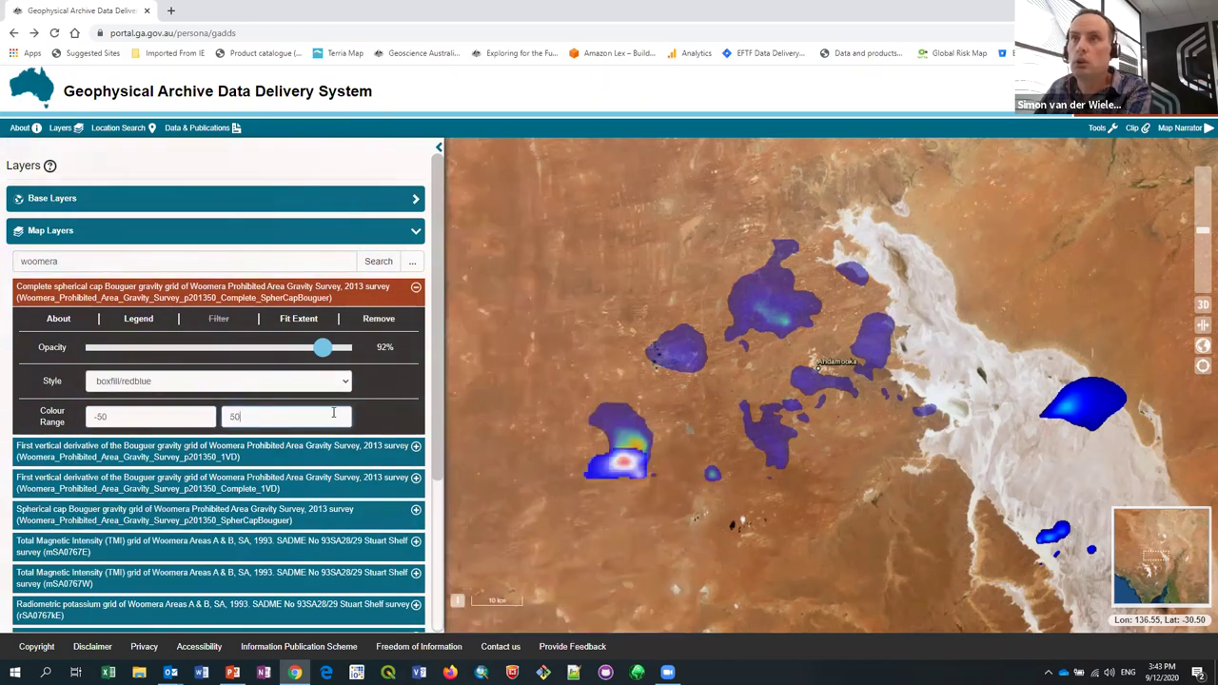
Fade the Woomera gravity grid to 73% opacity and zoom in on the anomaly southwest of Andamooka
{"action": "left_click_drag", "start_coordinate": [324, 346], "coordinate": [275, 347]}
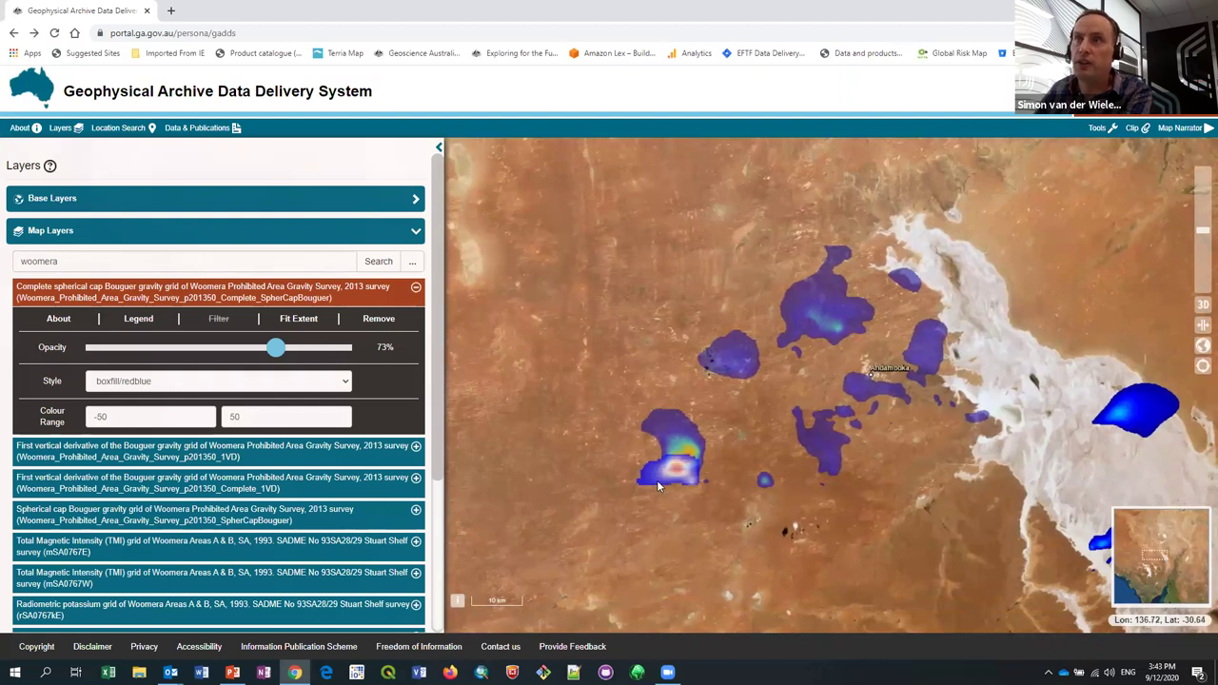
{"action": "scroll", "coordinate": [665, 507], "scroll_direction": "up", "scroll_amount": 2}
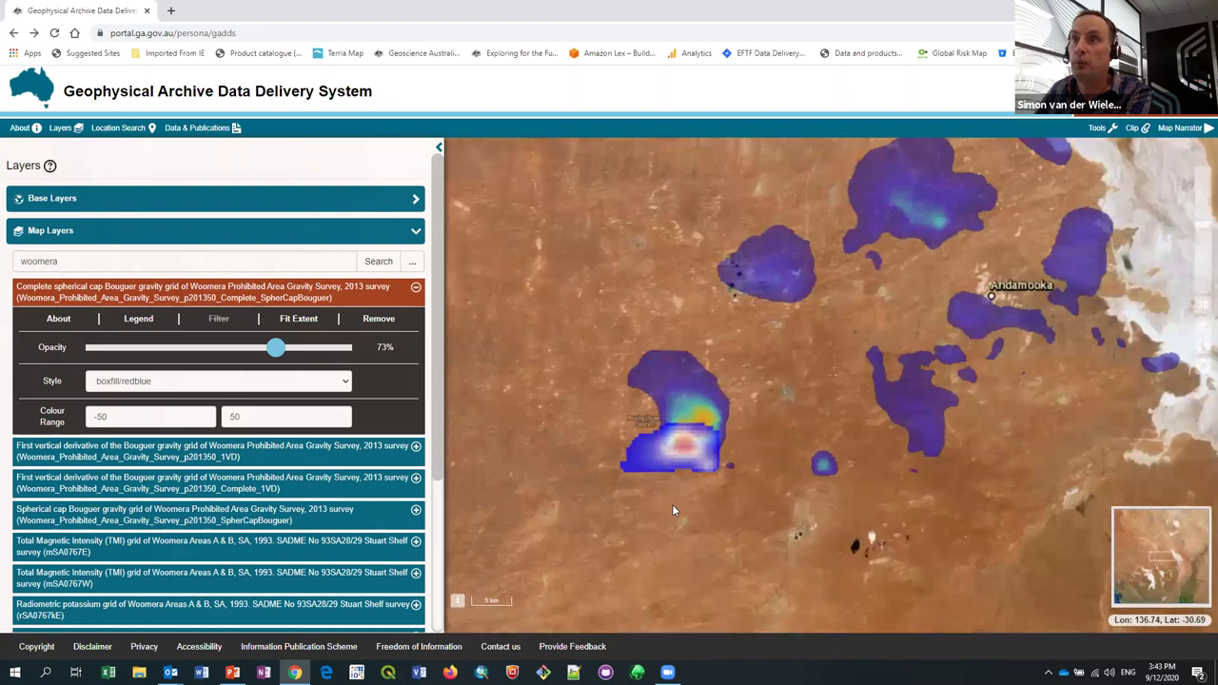
{"action": "scroll", "coordinate": [665, 514], "scroll_direction": "up", "scroll_amount": 2}
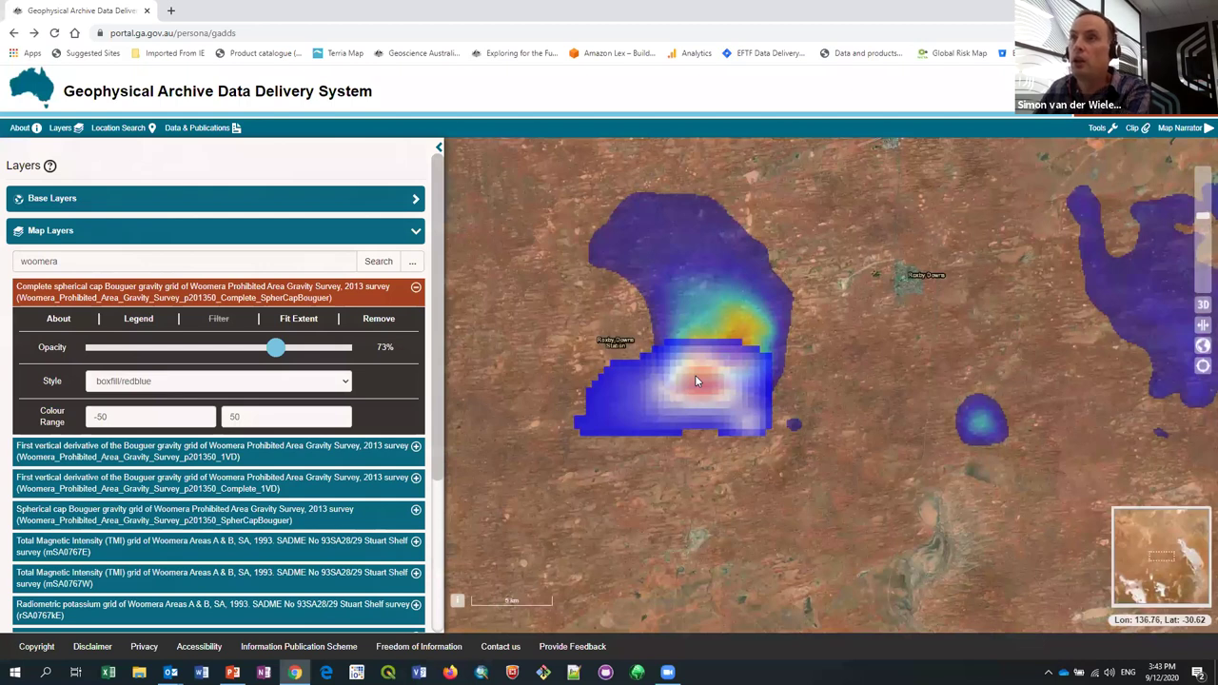
{"action": "left_click_drag", "start_coordinate": [727, 385], "coordinate": [671, 434]}
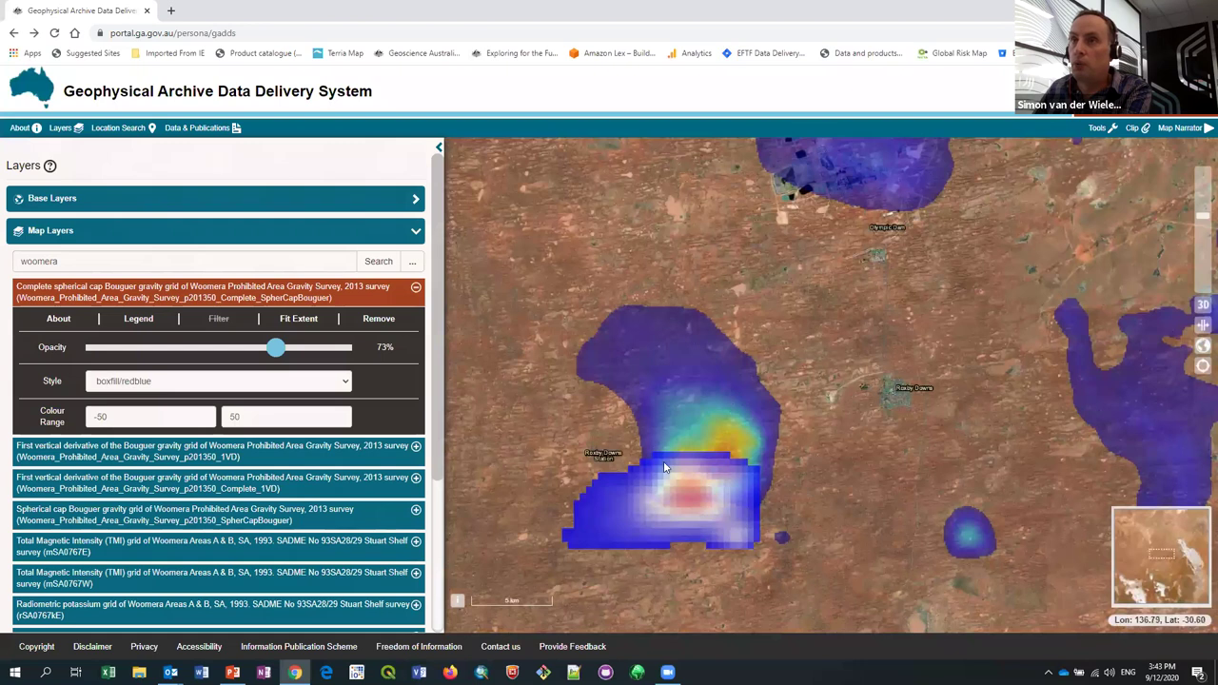
{"action": "scroll", "coordinate": [786, 527], "scroll_direction": "down", "scroll_amount": 3}
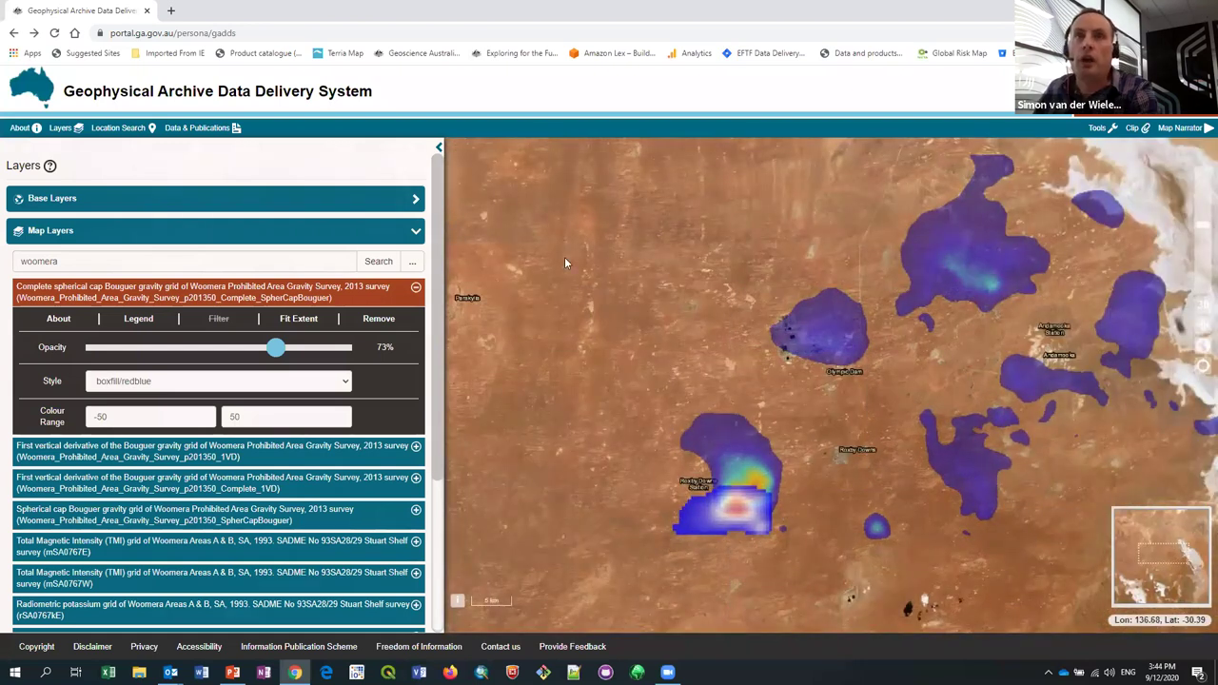
Reload the portal and open the Layers panel with the GADDS layer categories expanded
{"action": "left_click", "coordinate": [55, 33]}
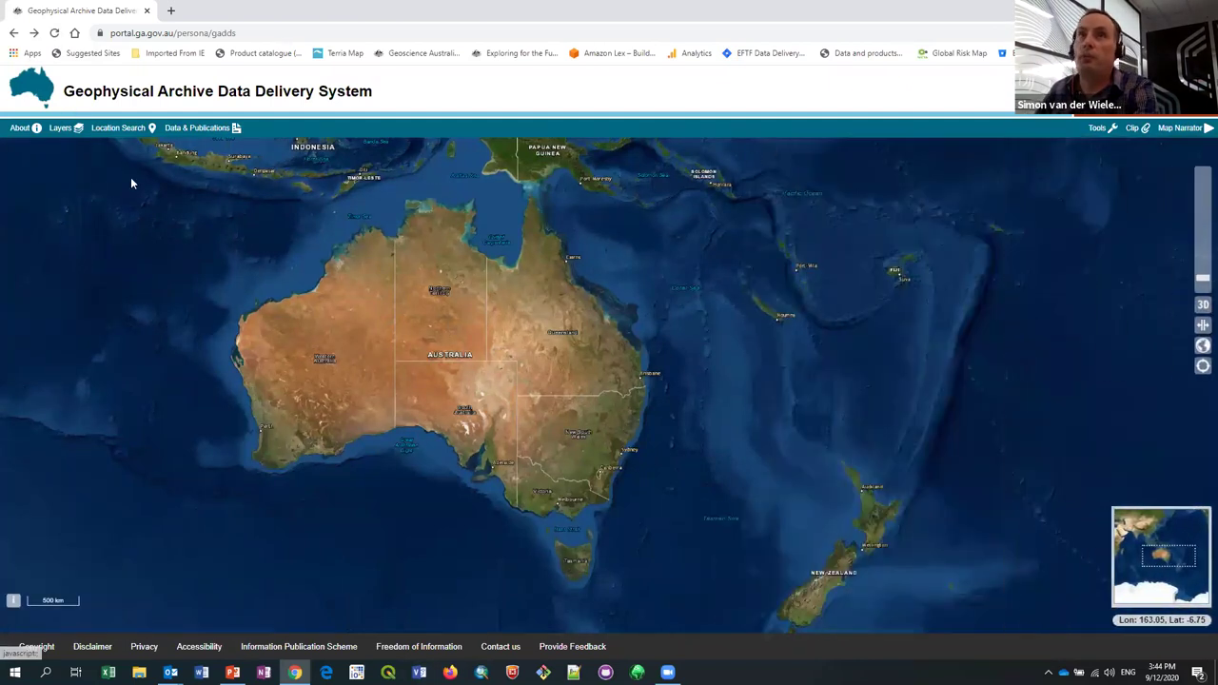
{"action": "left_click", "coordinate": [61, 128]}
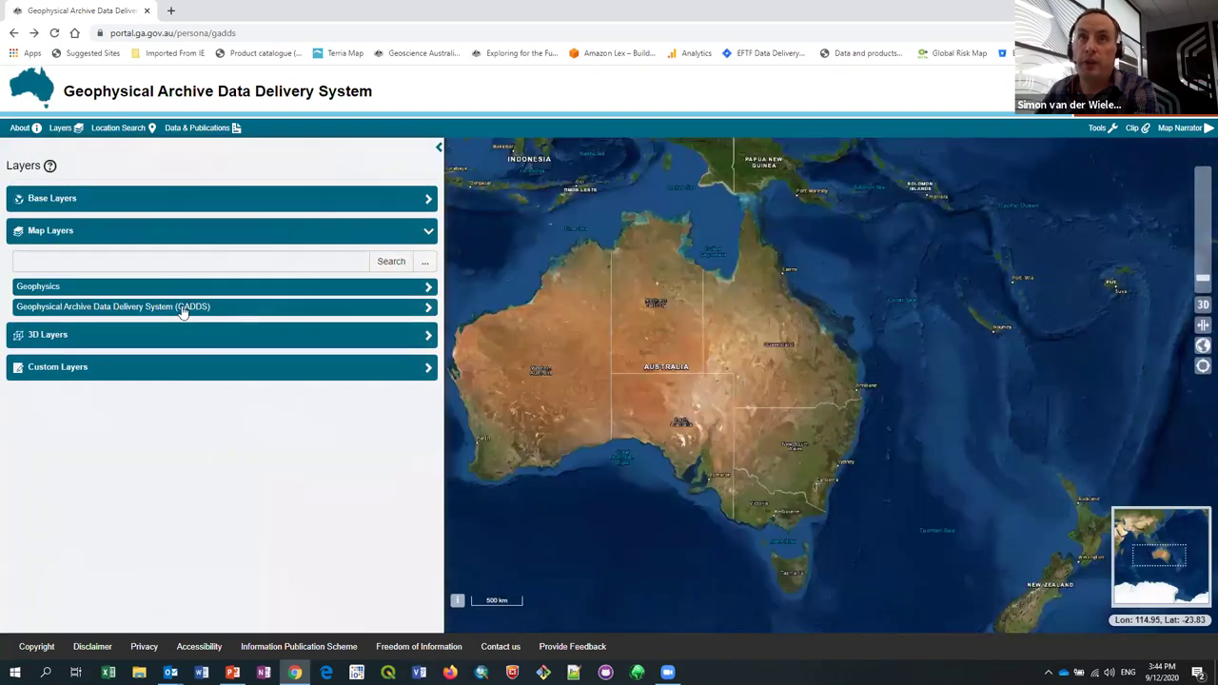
{"action": "left_click", "coordinate": [183, 308]}
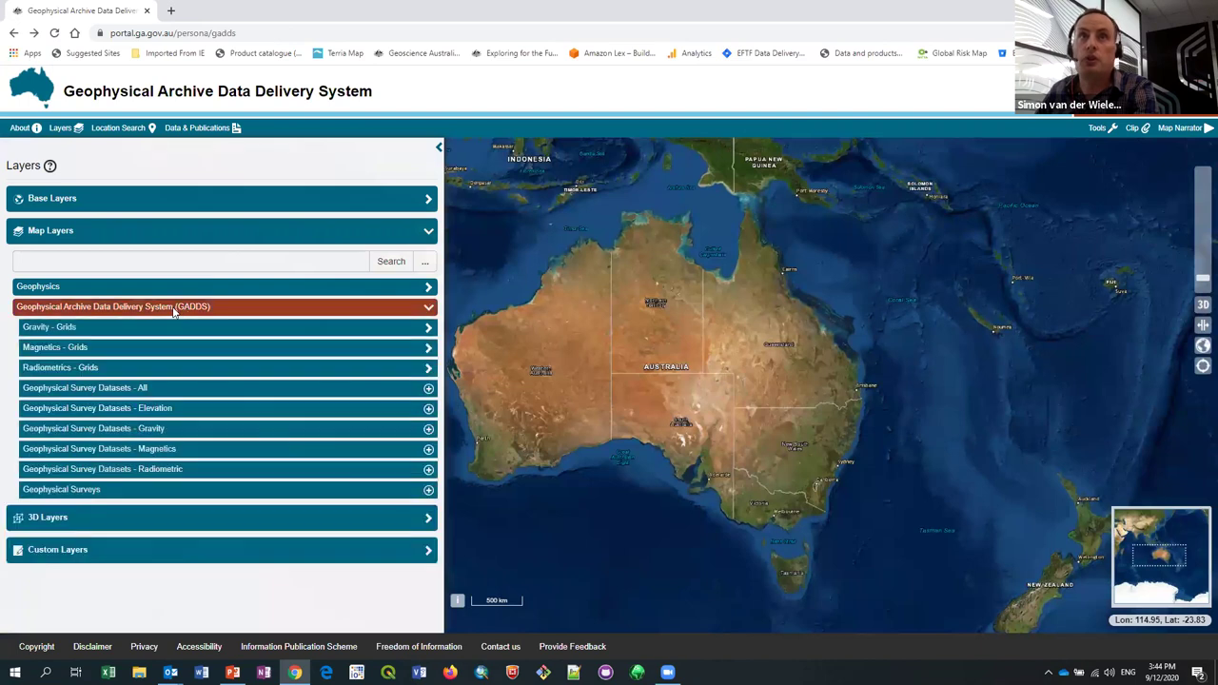
Switch the base map to ArcGIS World Topographic, centre Australia, and list the GADDS map layers
{"action": "left_click", "coordinate": [69, 200]}
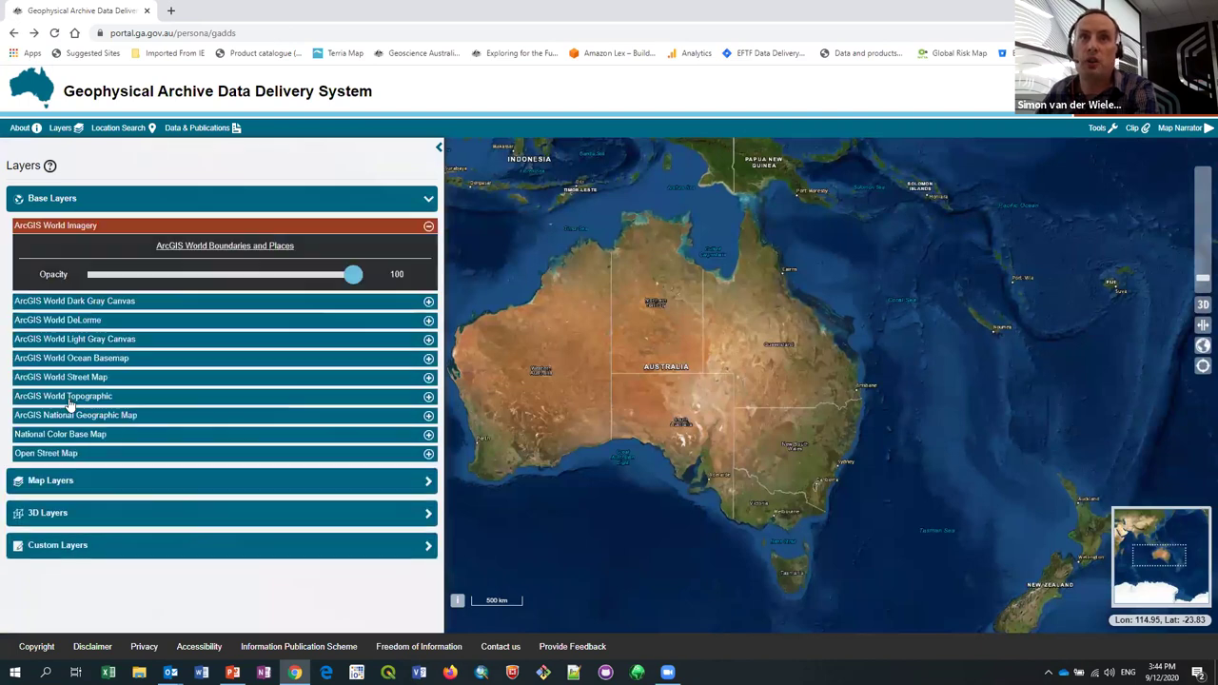
{"action": "left_click", "coordinate": [70, 398]}
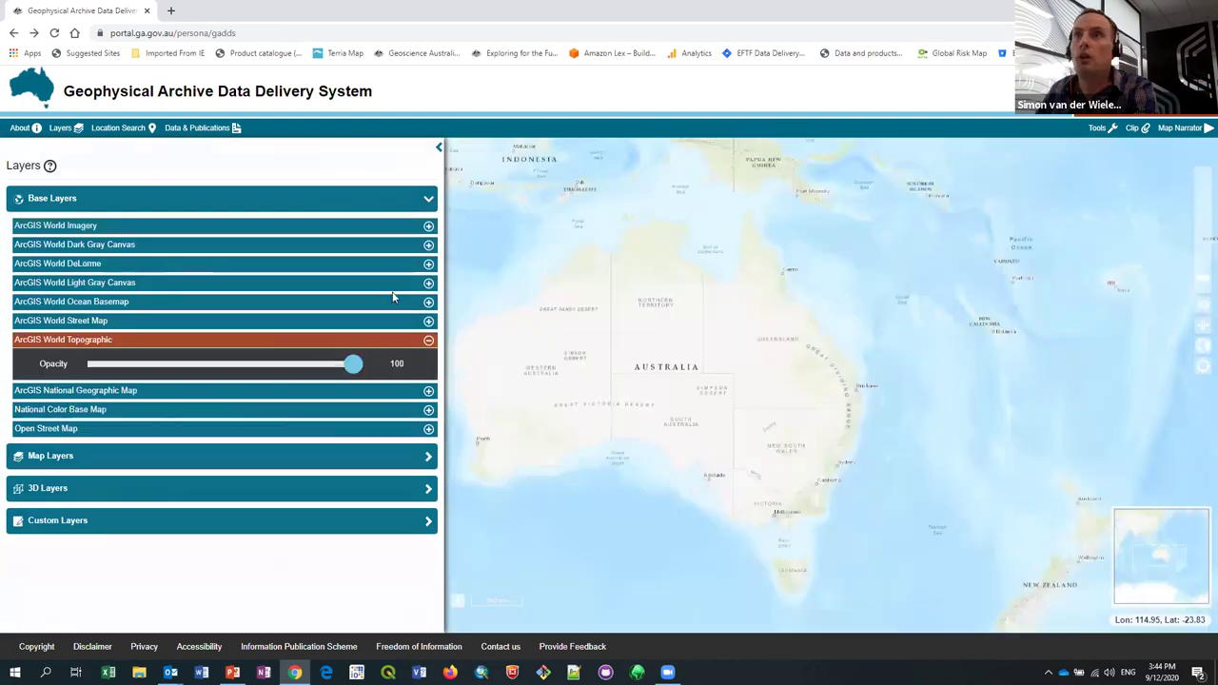
{"action": "left_click_drag", "start_coordinate": [731, 476], "coordinate": [886, 484]}
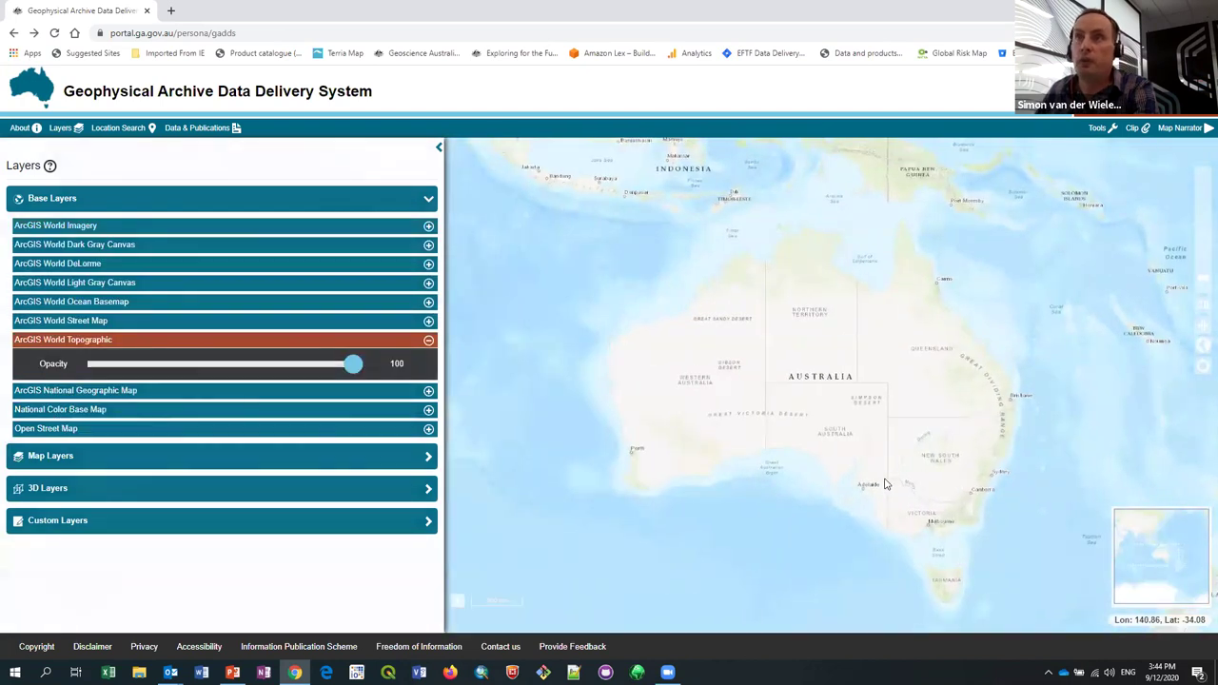
{"action": "left_click", "coordinate": [235, 464]}
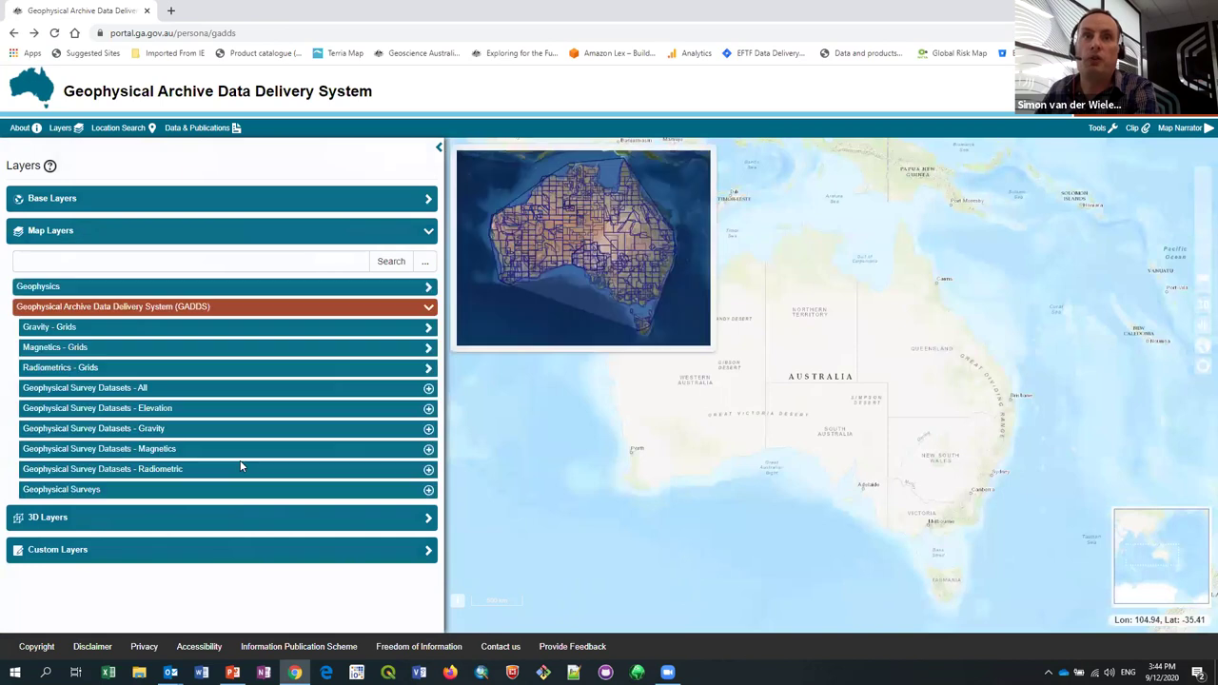
Add the Geophysical Survey Datasets - All layer to the map and open its filter form
{"action": "left_click", "coordinate": [219, 394]}
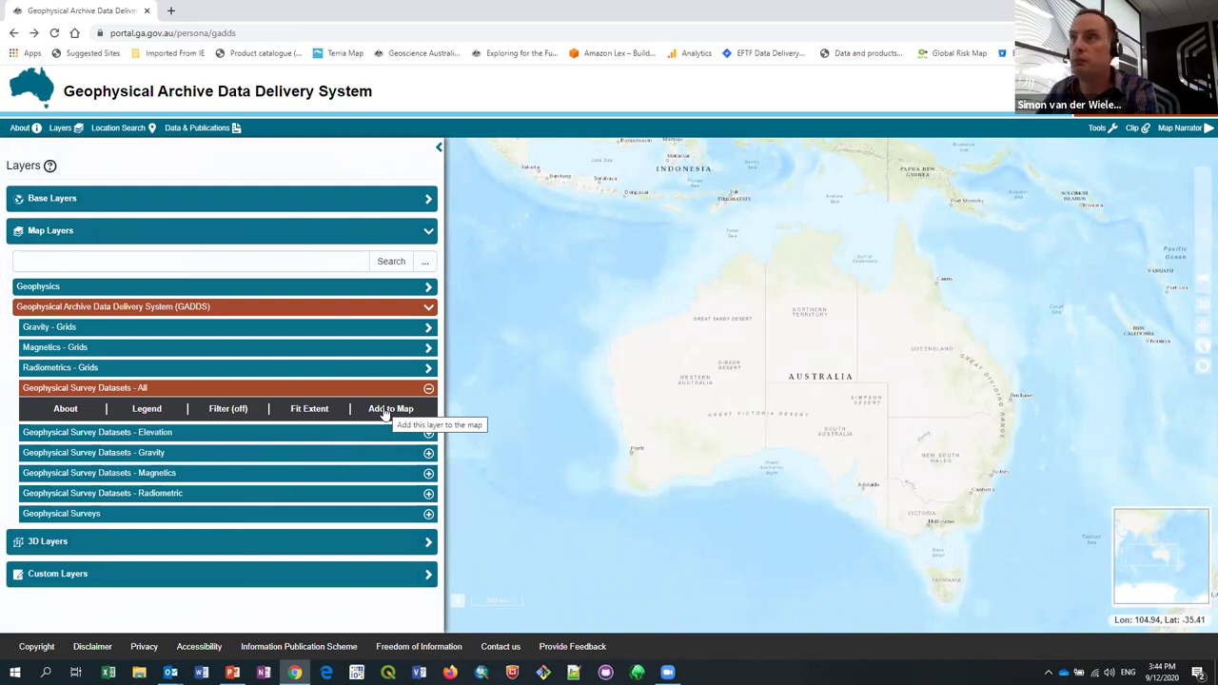
{"action": "left_click", "coordinate": [386, 411]}
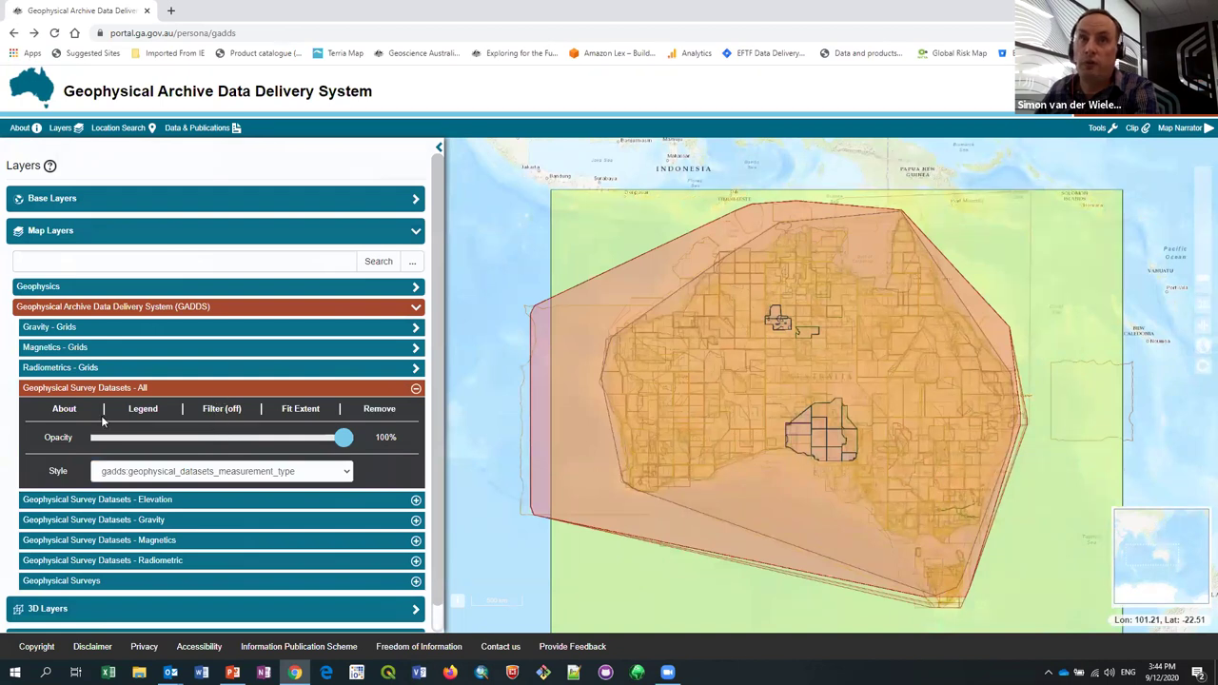
{"action": "left_click", "coordinate": [207, 413]}
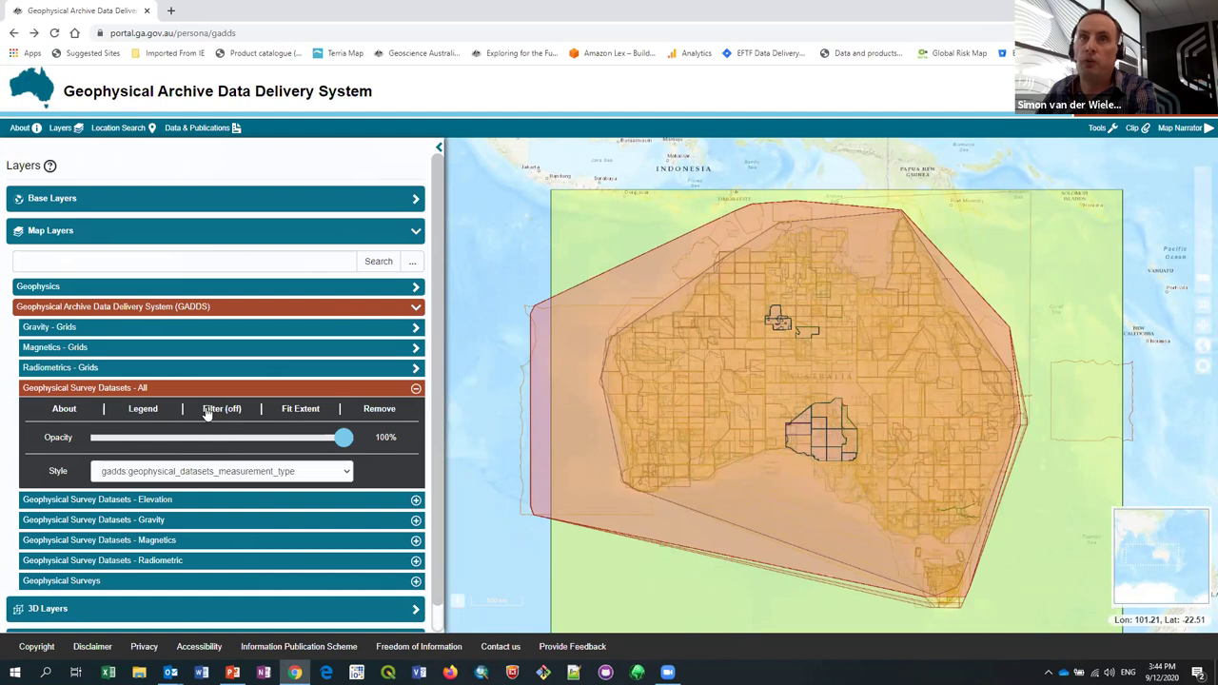
{"action": "scroll", "coordinate": [188, 488], "scroll_direction": "down", "scroll_amount": 1}
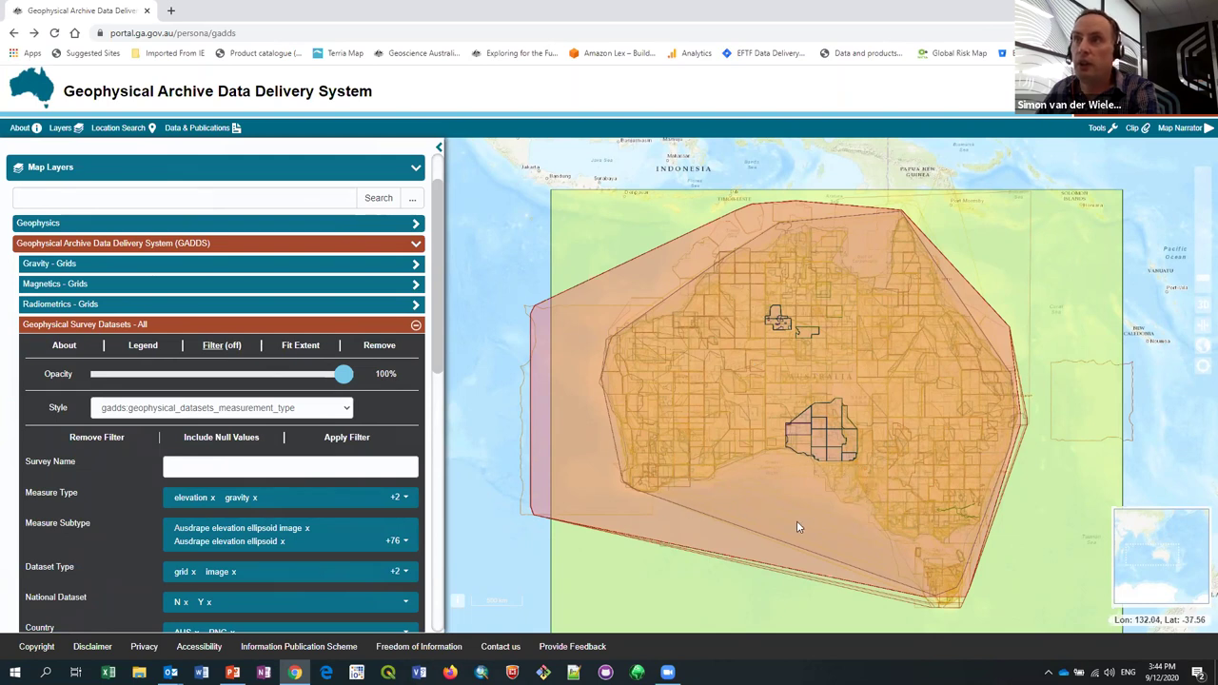
Limit the survey layer's Measure Type filter to gravity only and apply it
{"action": "left_click_drag", "start_coordinate": [798, 526], "coordinate": [735, 491]}
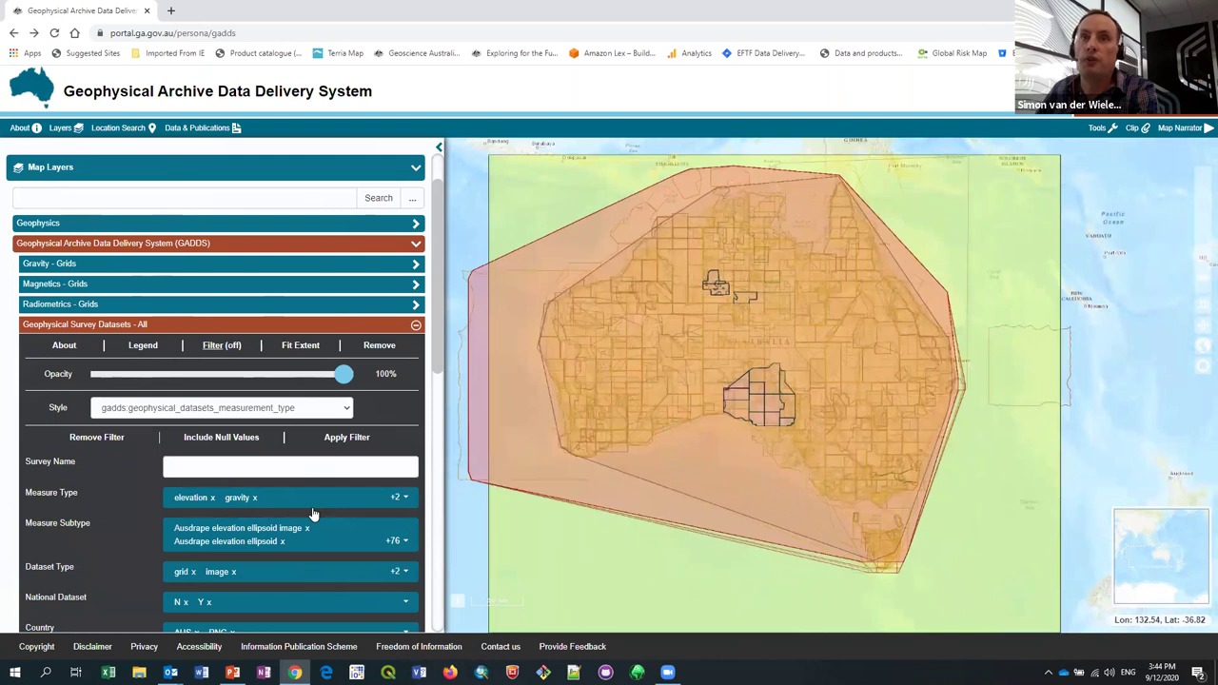
{"action": "left_click", "coordinate": [404, 500]}
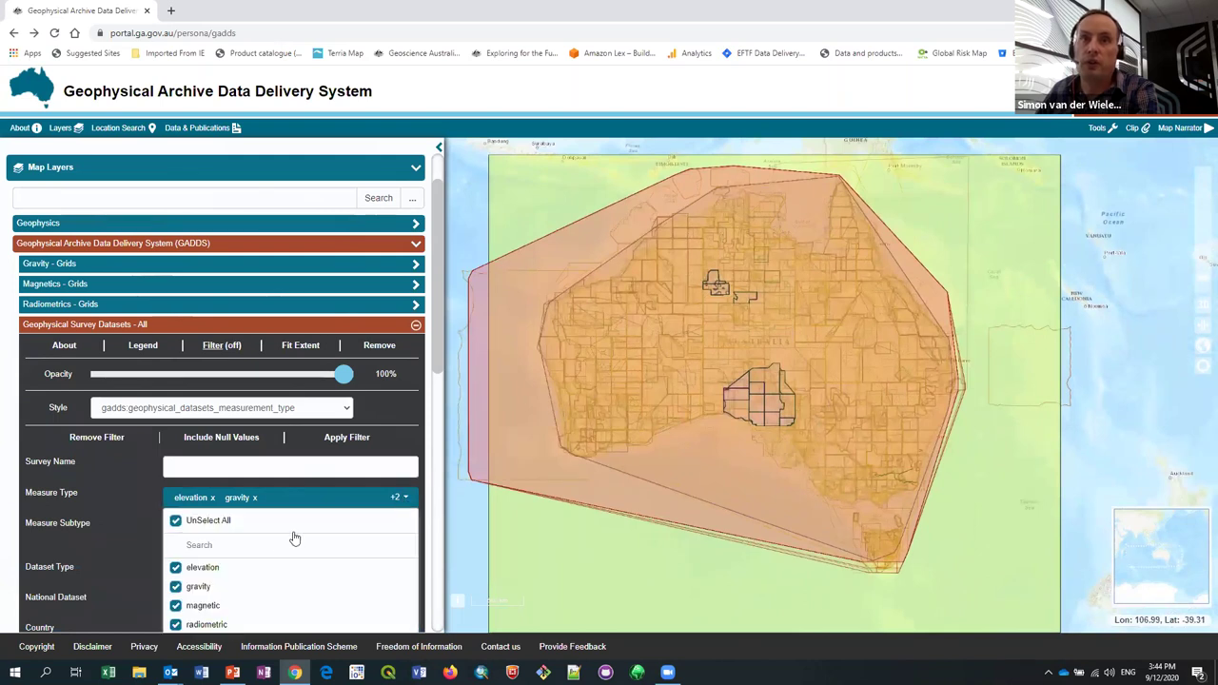
{"action": "left_click", "coordinate": [183, 528]}
{"action": "left_click", "coordinate": [195, 587]}
{"action": "left_click", "coordinate": [114, 529]}
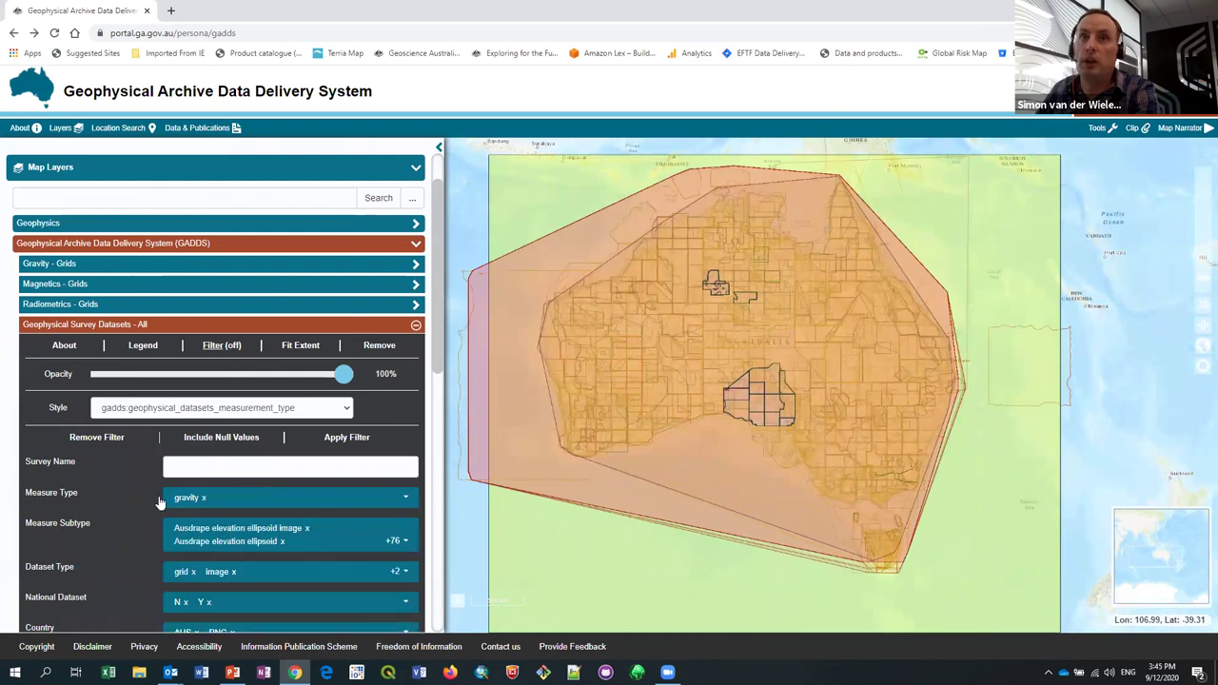
{"action": "left_click", "coordinate": [348, 439]}
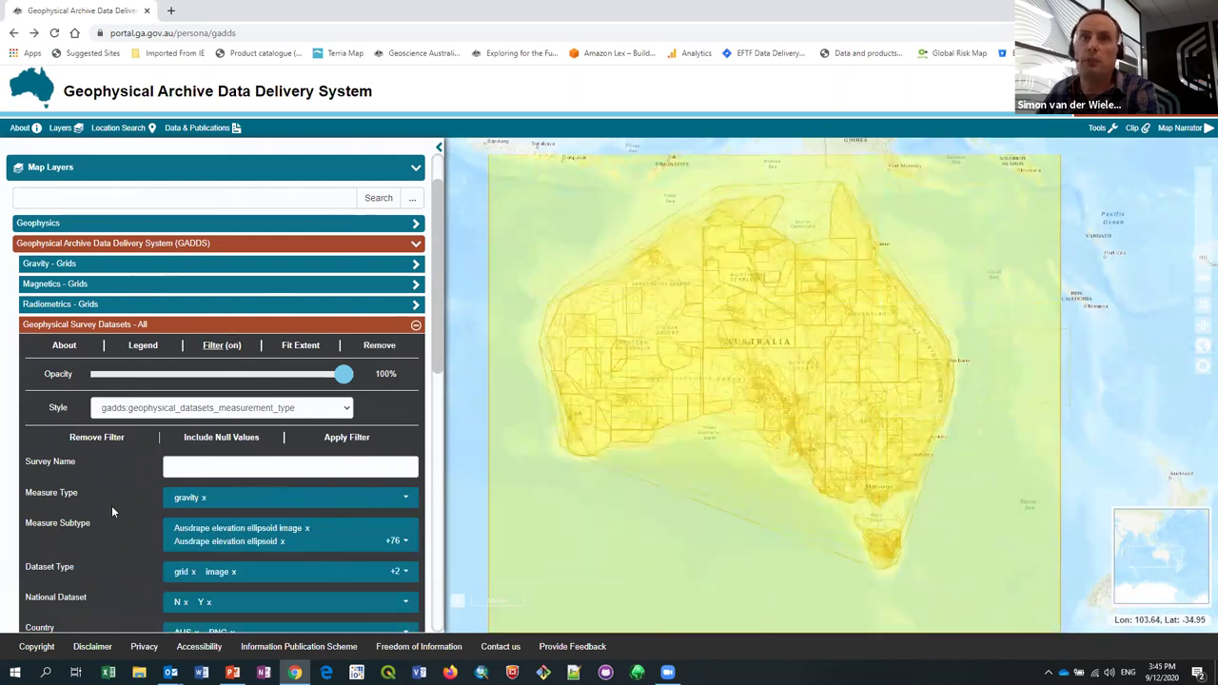
Exclude national datasets by keeping only N under National Dataset, then reapply the filter
{"action": "scroll", "coordinate": [276, 496], "scroll_direction": "down", "scroll_amount": 2}
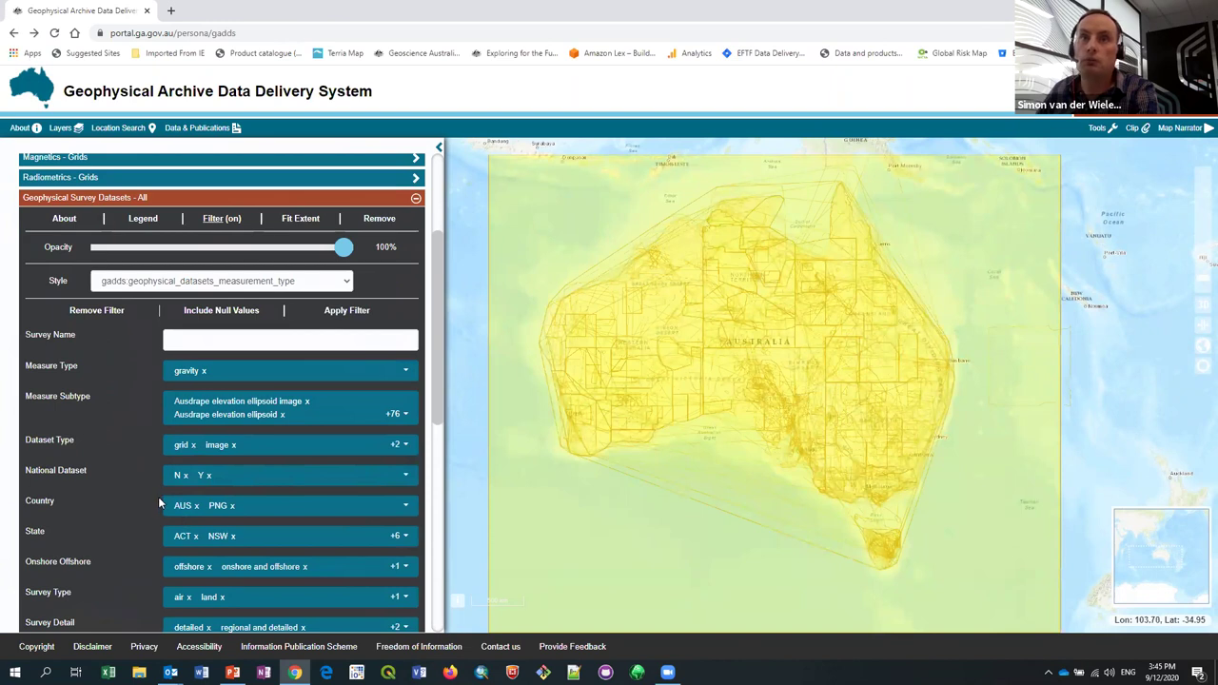
{"action": "left_click", "coordinate": [403, 480]}
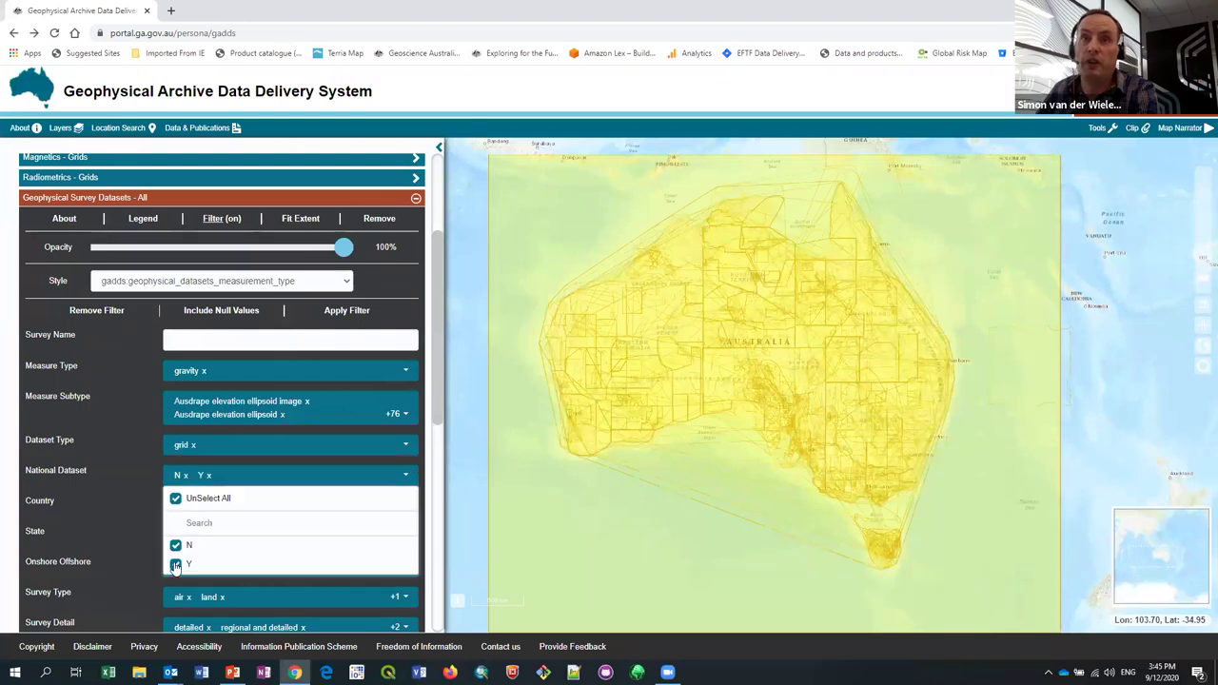
{"action": "left_click", "coordinate": [176, 565]}
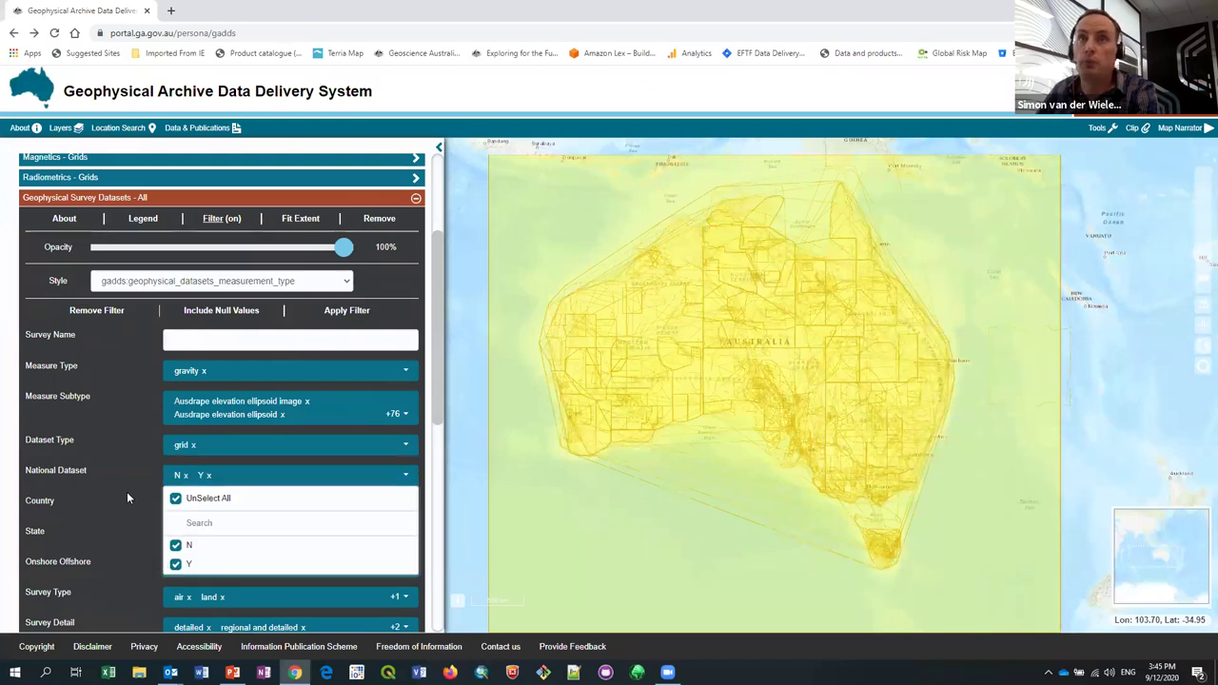
{"action": "left_click", "coordinate": [354, 314]}
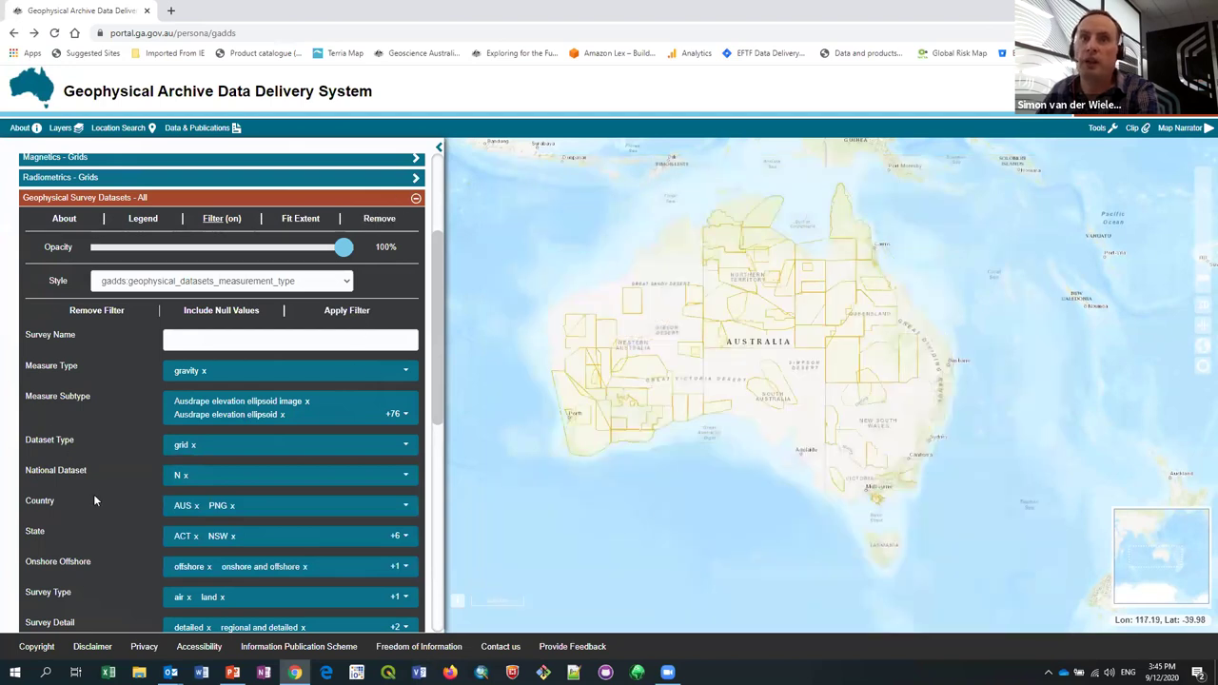
{"action": "scroll", "coordinate": [158, 555], "scroll_direction": "down", "scroll_amount": 2}
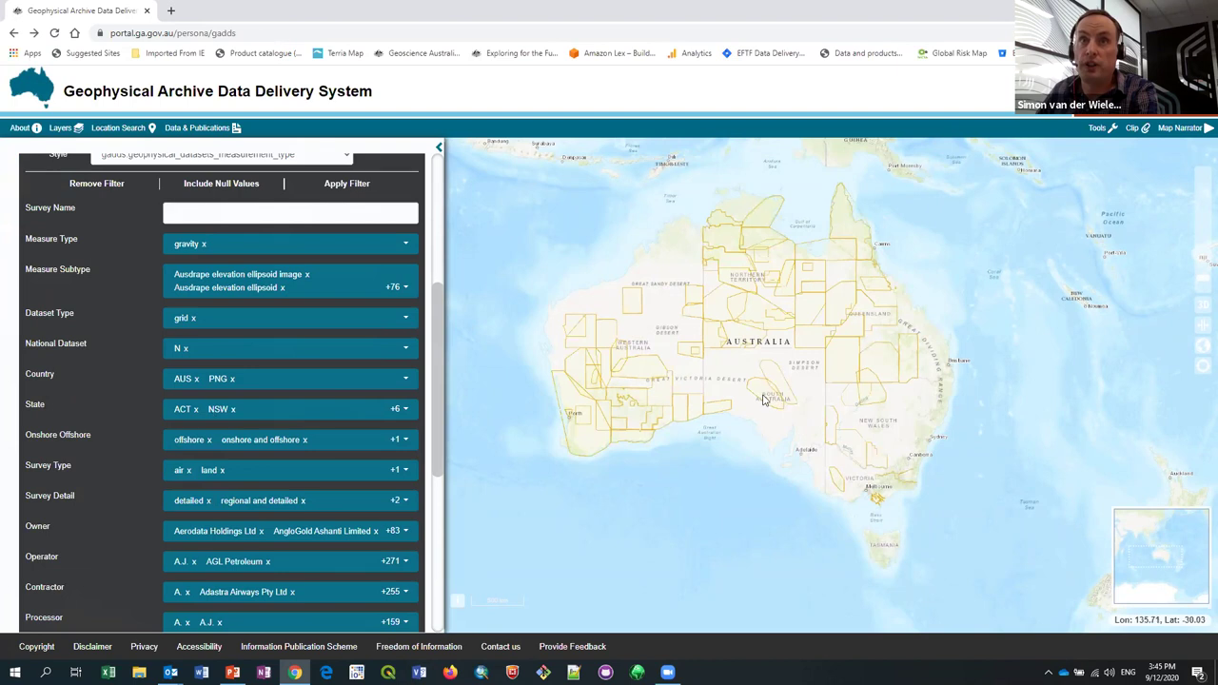
Restrict the State filter to SA only, apply it, and zoom toward South Australia
{"action": "left_click", "coordinate": [406, 409]}
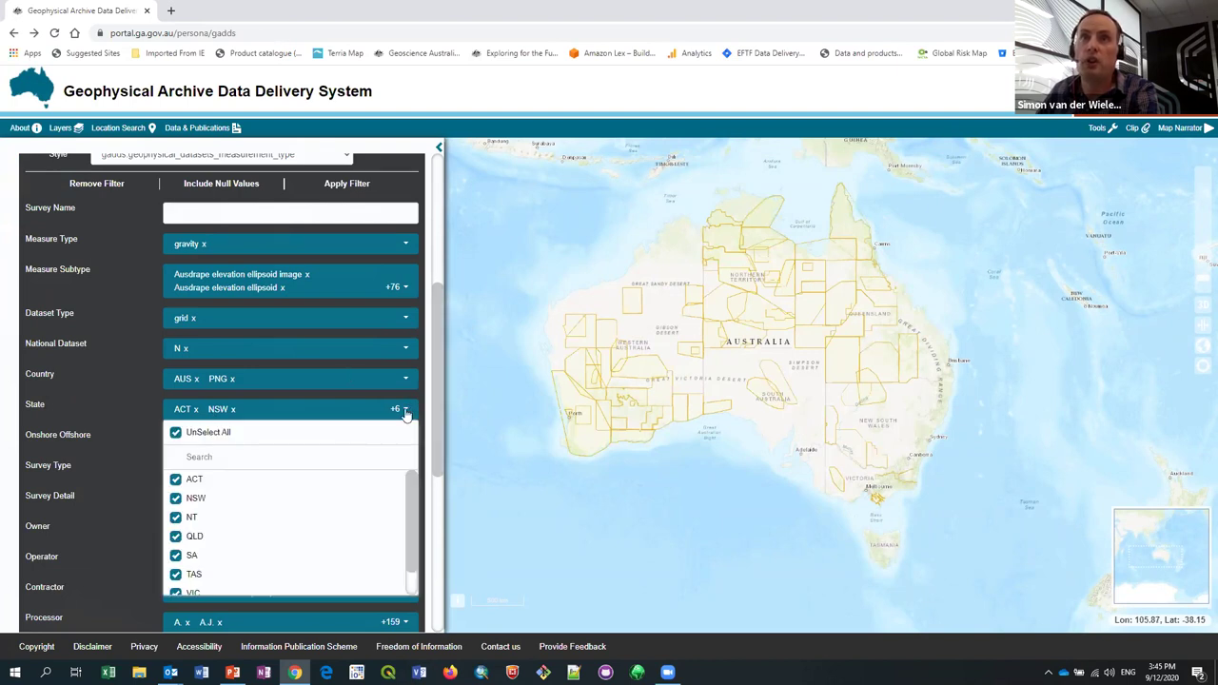
{"action": "left_click", "coordinate": [177, 434]}
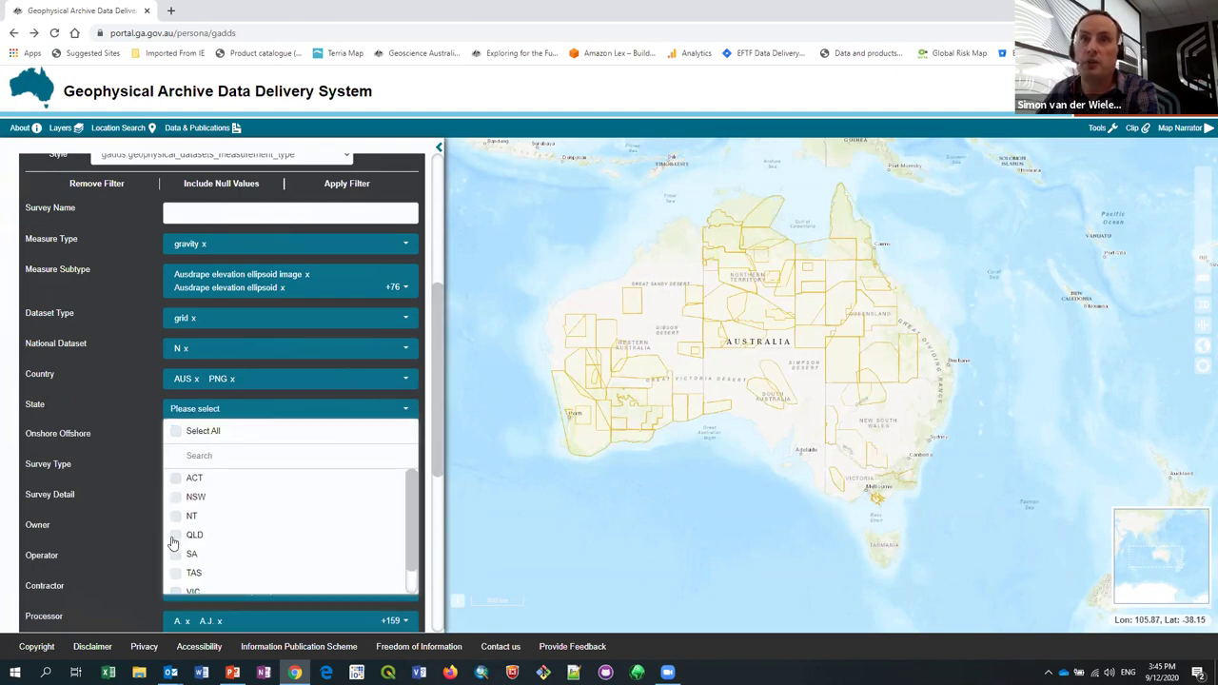
{"action": "left_click", "coordinate": [175, 557]}
{"action": "left_click", "coordinate": [359, 186]}
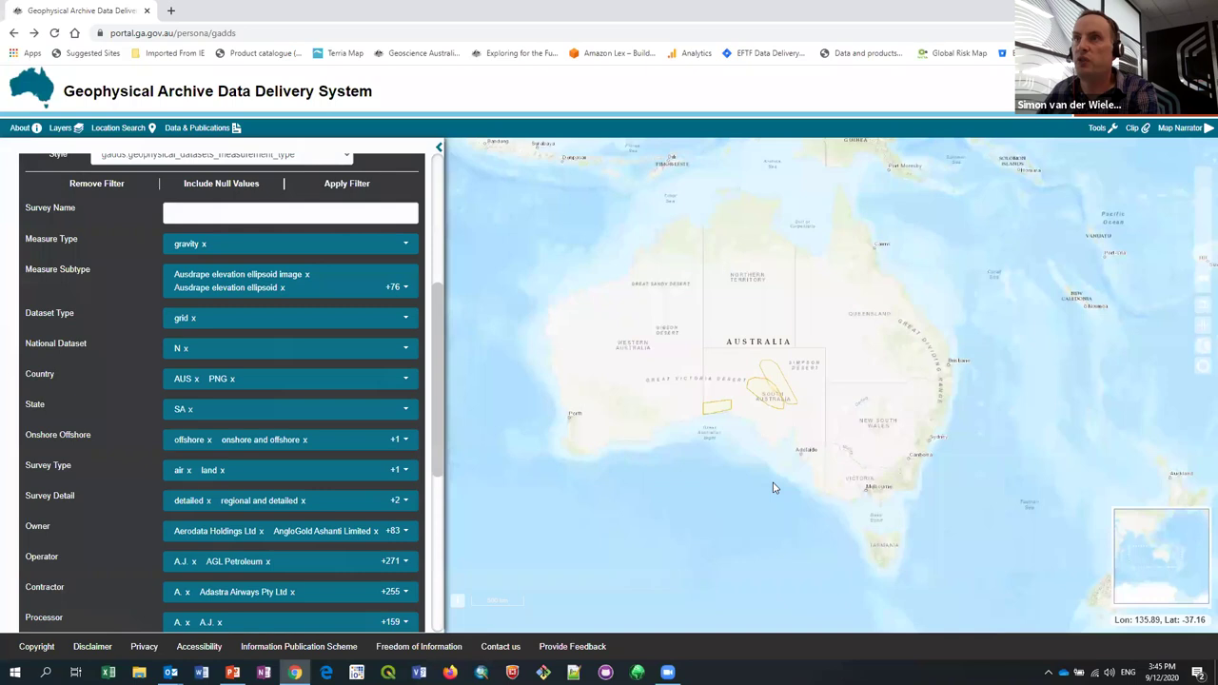
{"action": "scroll", "coordinate": [766, 491], "scroll_direction": "up", "scroll_amount": 1}
{"action": "scroll", "coordinate": [748, 533], "scroll_direction": "up", "scroll_amount": 1}
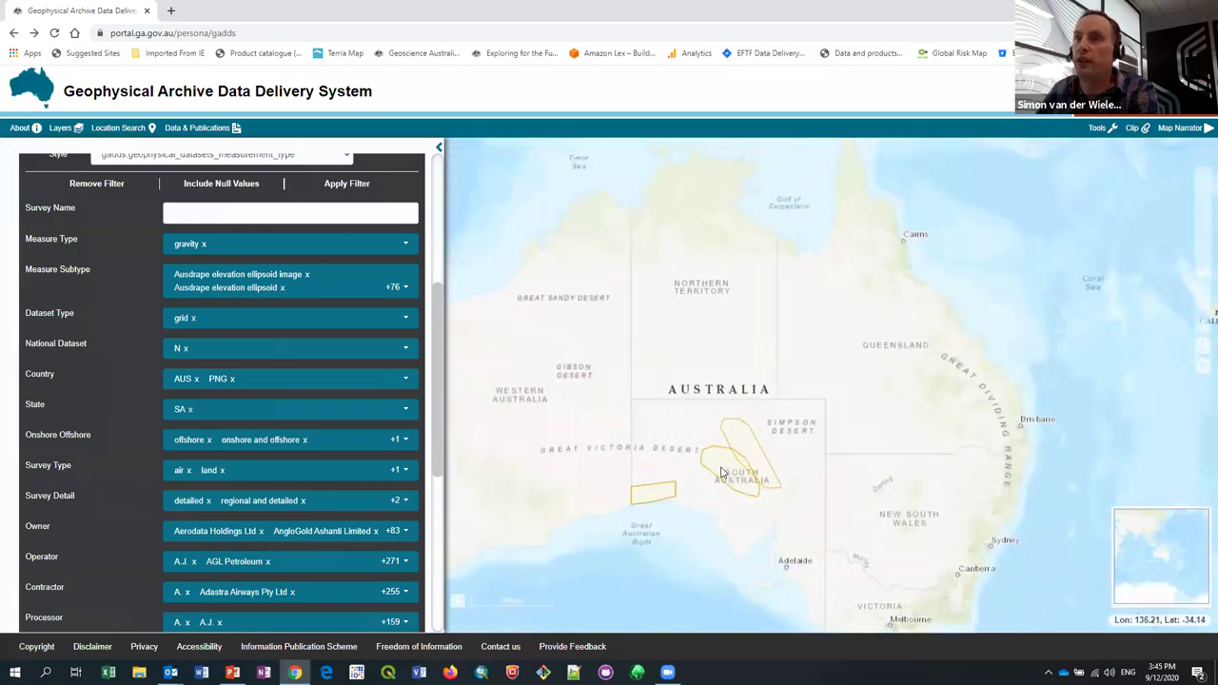
Inspect the Woomera Prohibited Area Gravity Survey, 2013 (P201350) outline's attributes and NetCDF link
{"action": "left_click", "coordinate": [881, 367]}
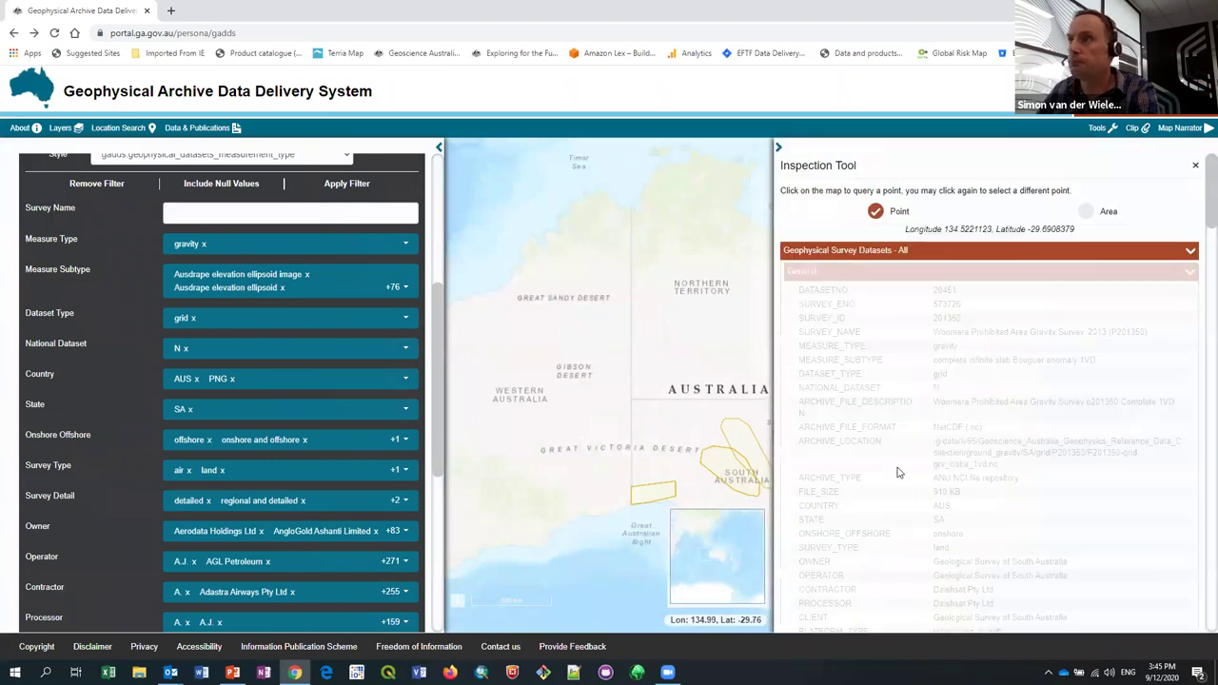
{"action": "scroll", "coordinate": [898, 476], "scroll_direction": "down", "scroll_amount": 3}
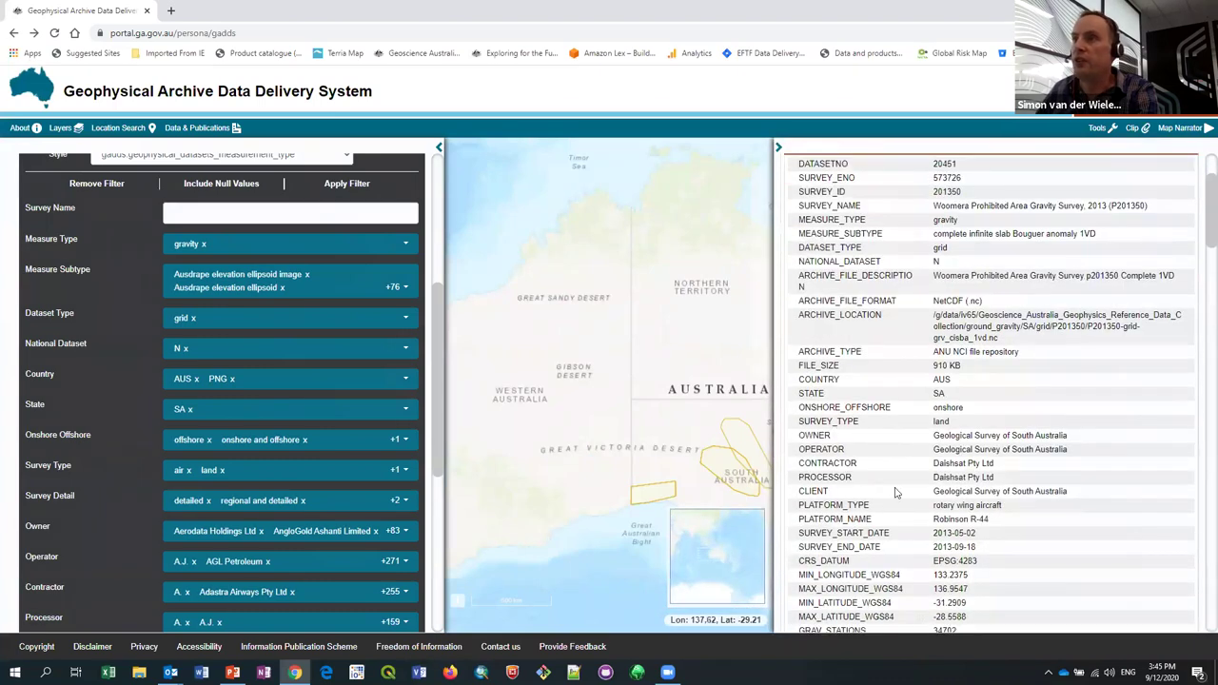
{"action": "scroll", "coordinate": [914, 523], "scroll_direction": "down", "scroll_amount": 5}
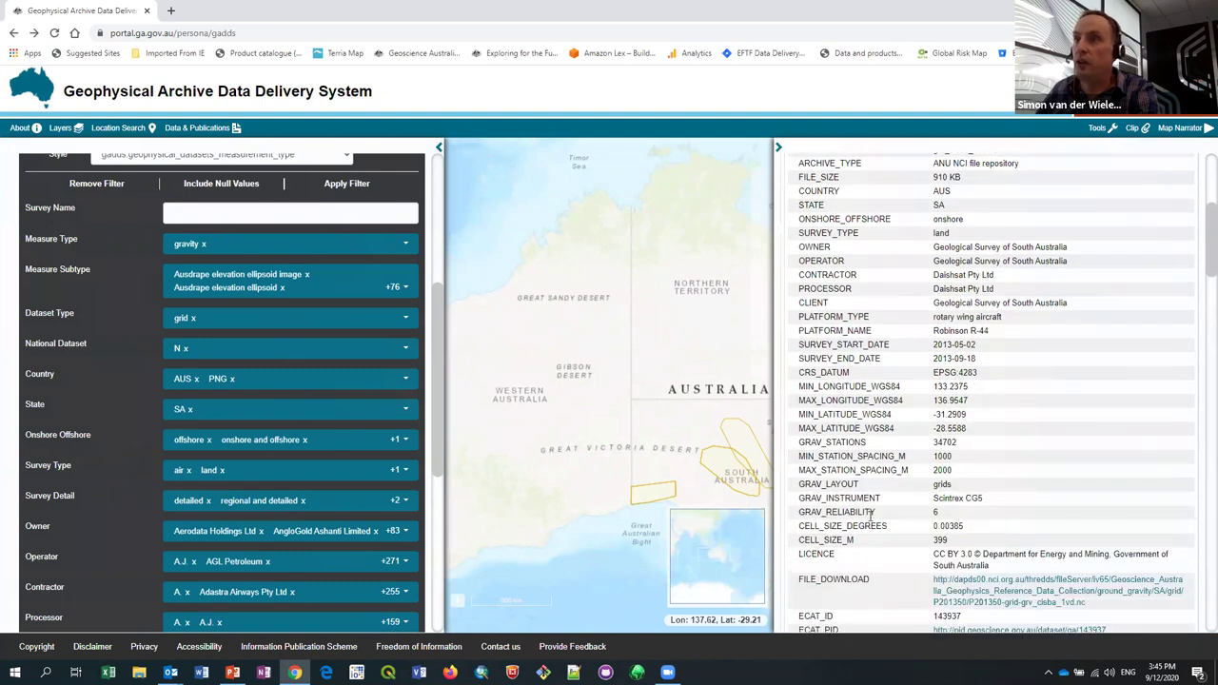
{"action": "scroll", "coordinate": [940, 523], "scroll_direction": "down", "scroll_amount": 2}
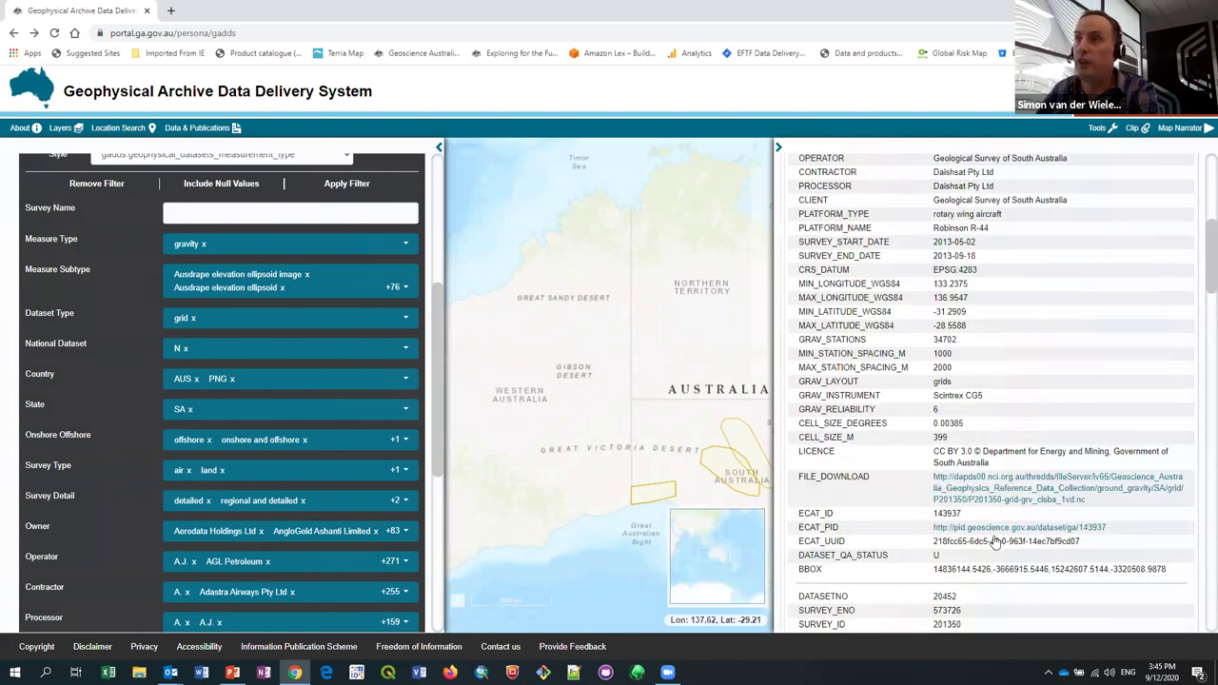
{"action": "scroll", "coordinate": [995, 533], "scroll_direction": "down", "scroll_amount": 3}
{"action": "scroll", "coordinate": [1001, 486], "scroll_direction": "up", "scroll_amount": 4}
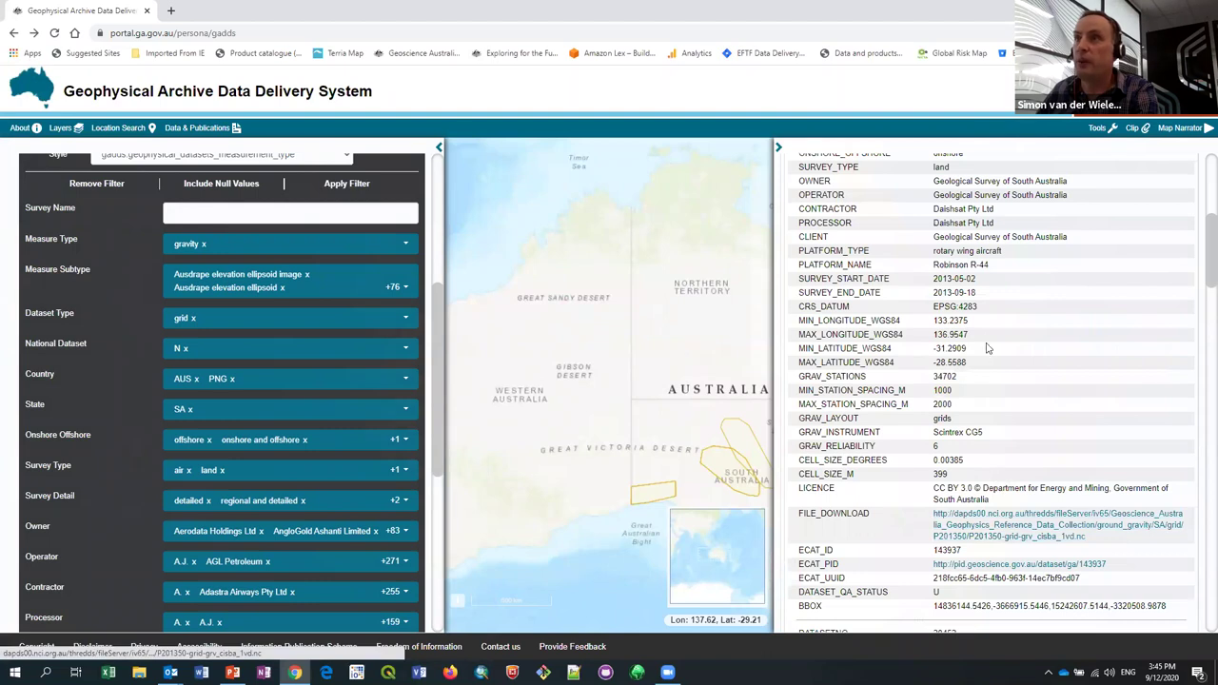
{"action": "scroll", "coordinate": [987, 349], "scroll_direction": "up", "scroll_amount": 4}
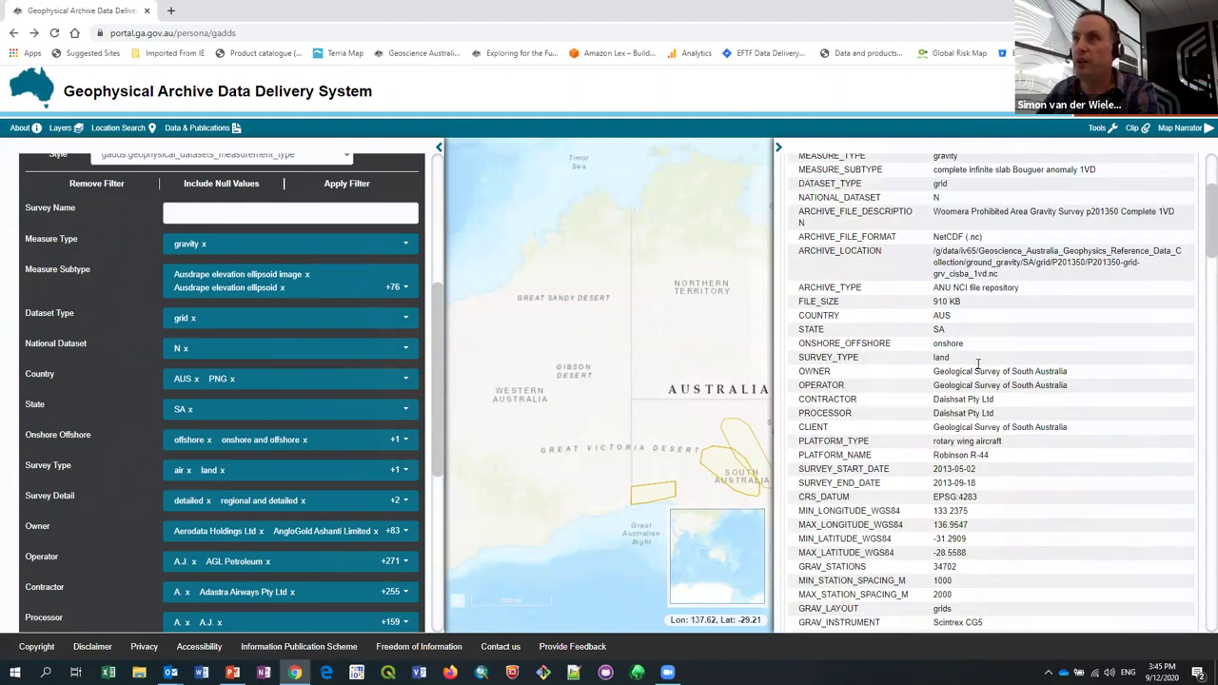
{"action": "scroll", "coordinate": [977, 363], "scroll_direction": "up", "scroll_amount": 3}
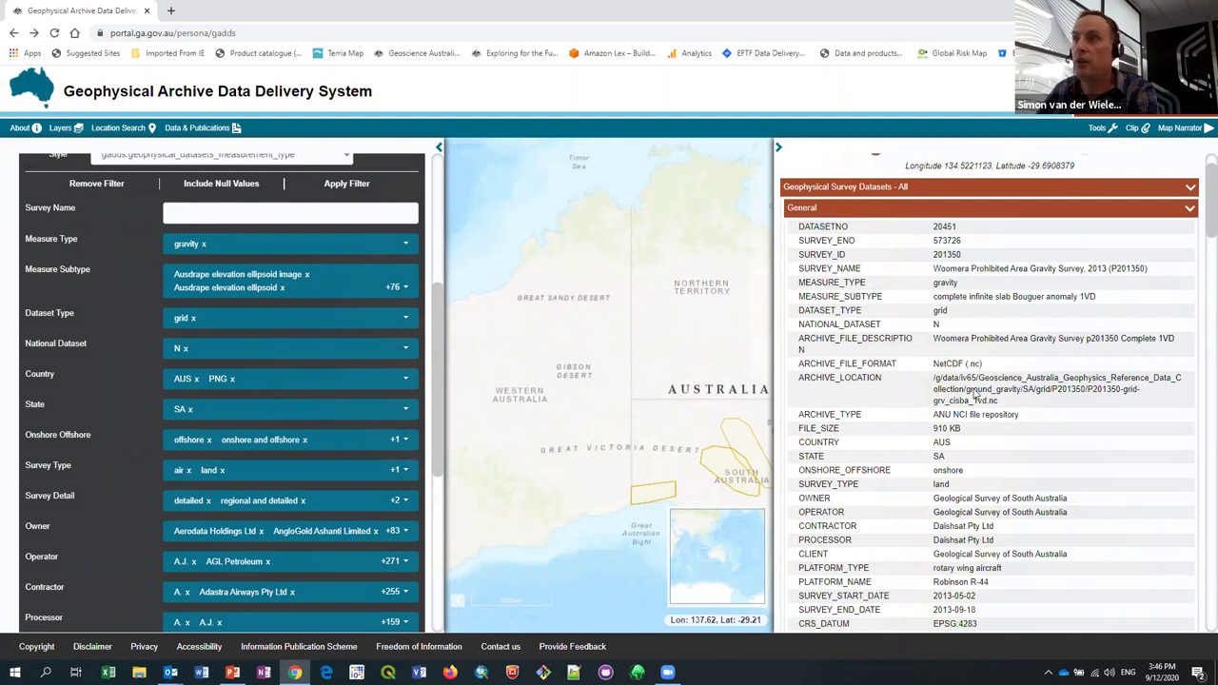
{"action": "scroll", "coordinate": [974, 416], "scroll_direction": "down", "scroll_amount": 3}
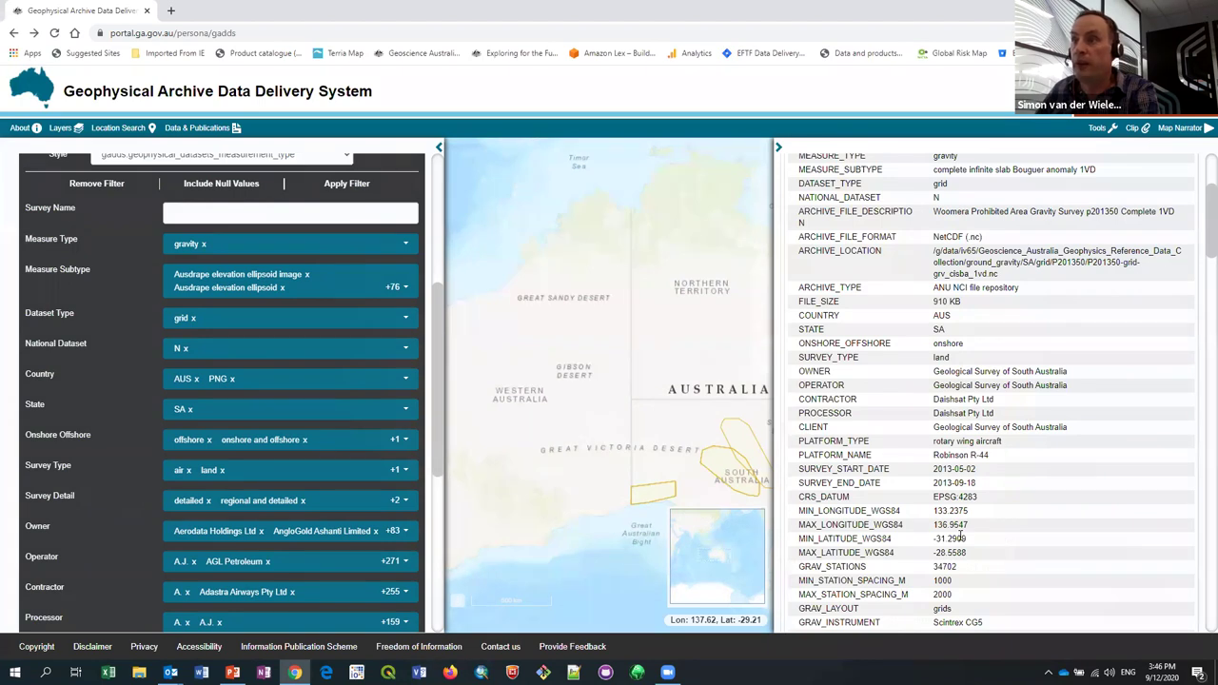
{"action": "scroll", "coordinate": [962, 539], "scroll_direction": "down", "scroll_amount": 1}
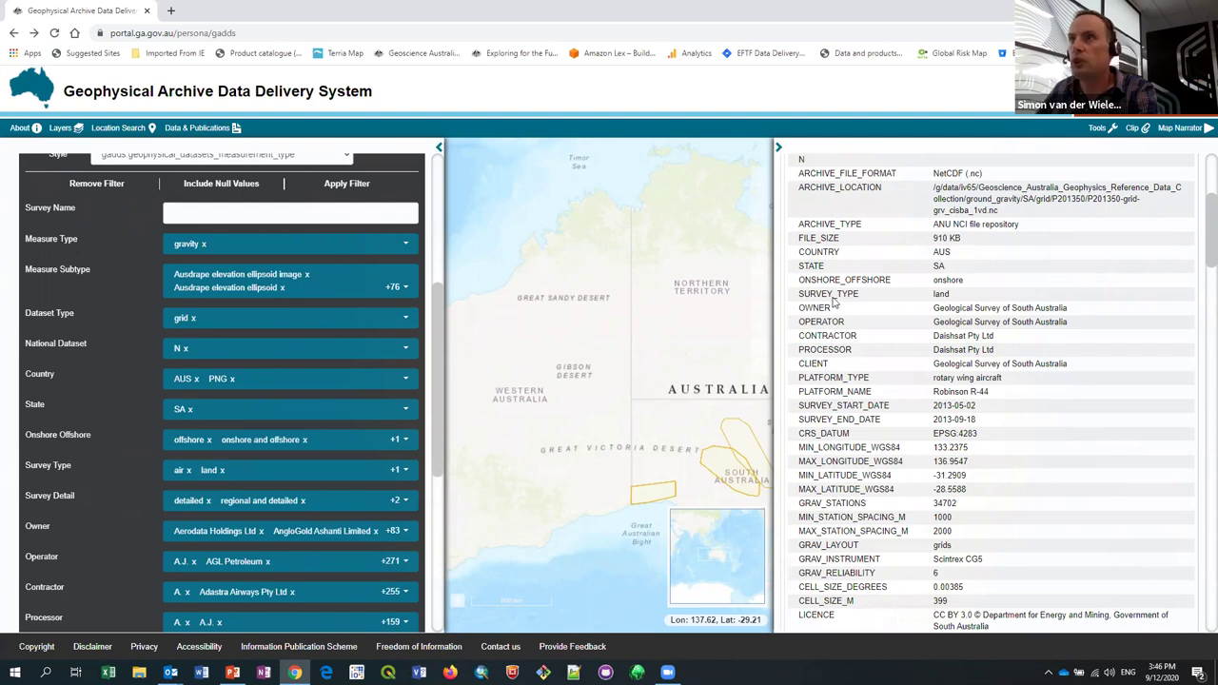
{"action": "scroll", "coordinate": [930, 420], "scroll_direction": "down", "scroll_amount": 1}
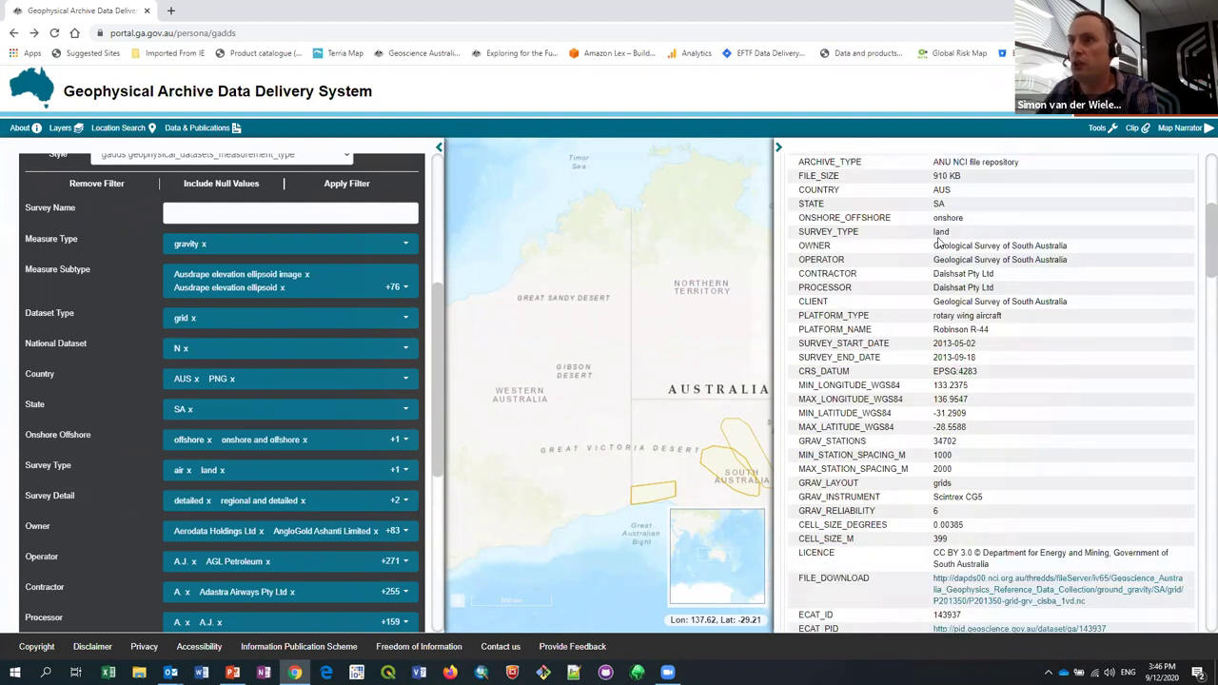
{"action": "scroll", "coordinate": [931, 404], "scroll_direction": "down", "scroll_amount": 2}
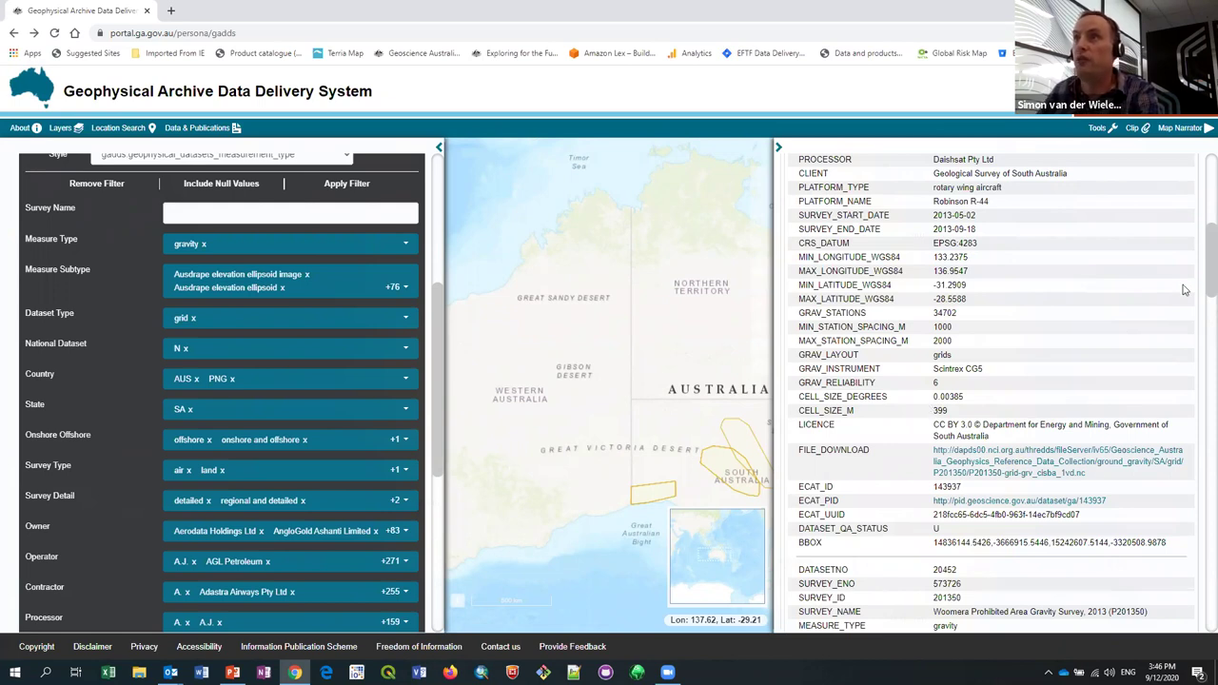
{"action": "scroll", "coordinate": [985, 225], "scroll_direction": "up", "scroll_amount": 2}
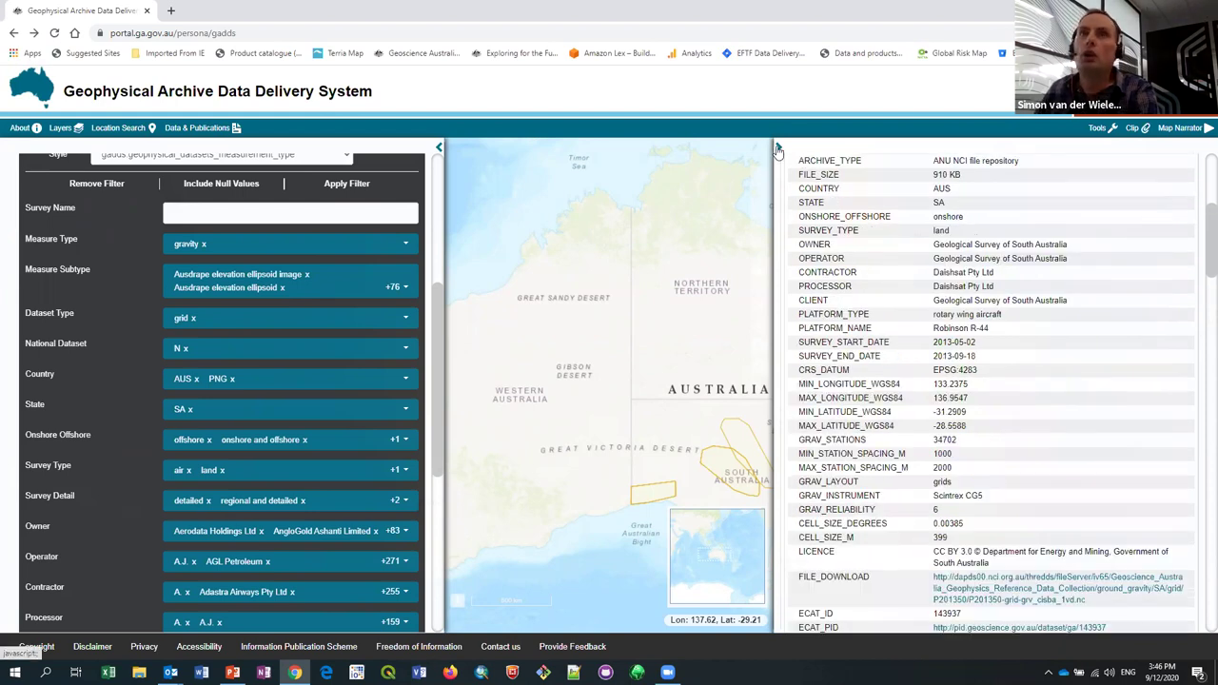
Close the survey results and review the layer's description and download formats
{"action": "left_click", "coordinate": [778, 151]}
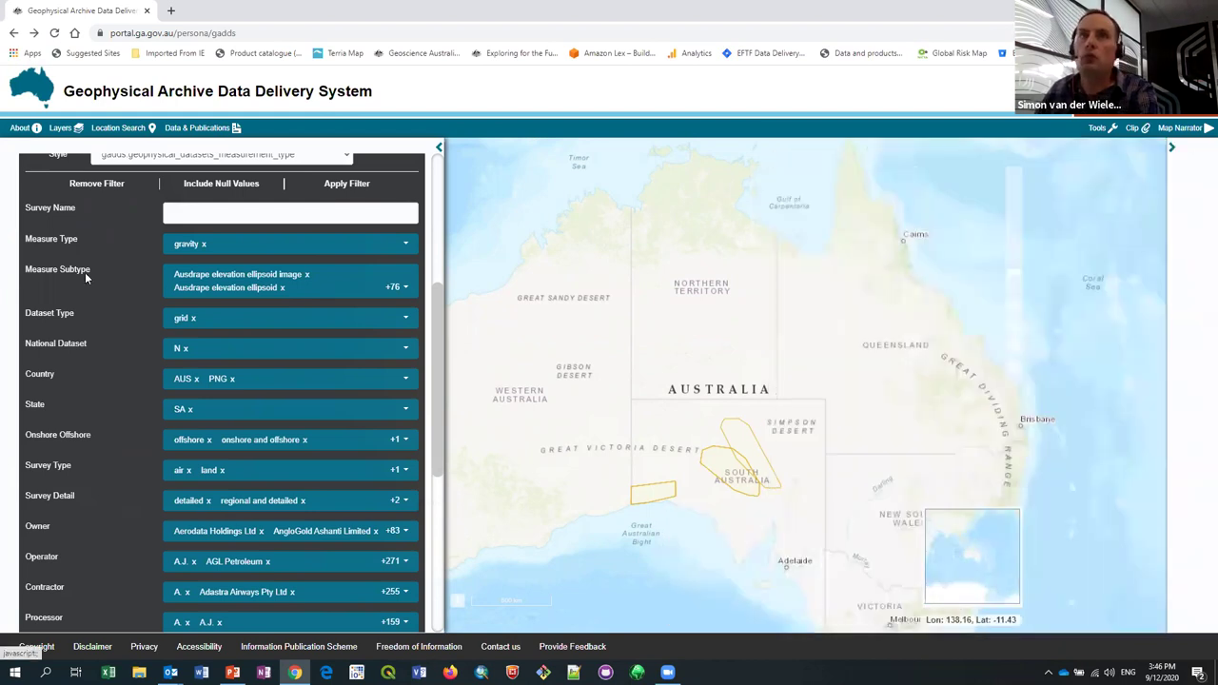
{"action": "scroll", "coordinate": [88, 272], "scroll_direction": "up", "scroll_amount": 2}
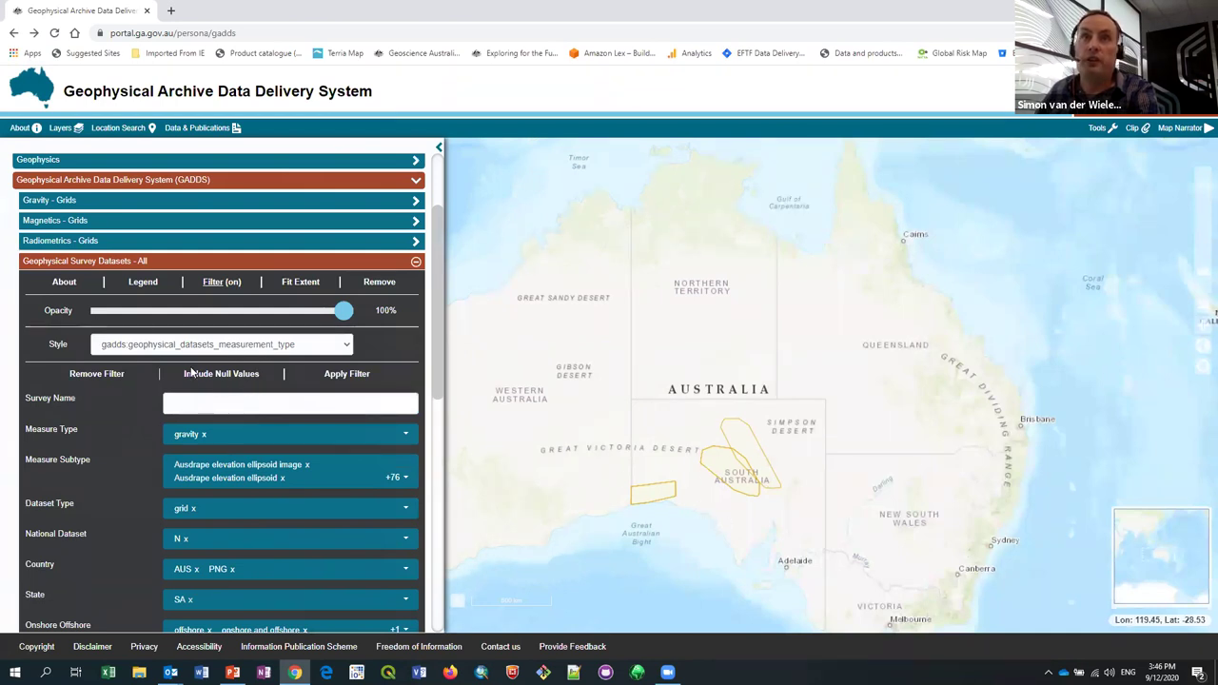
{"action": "left_click", "coordinate": [52, 283]}
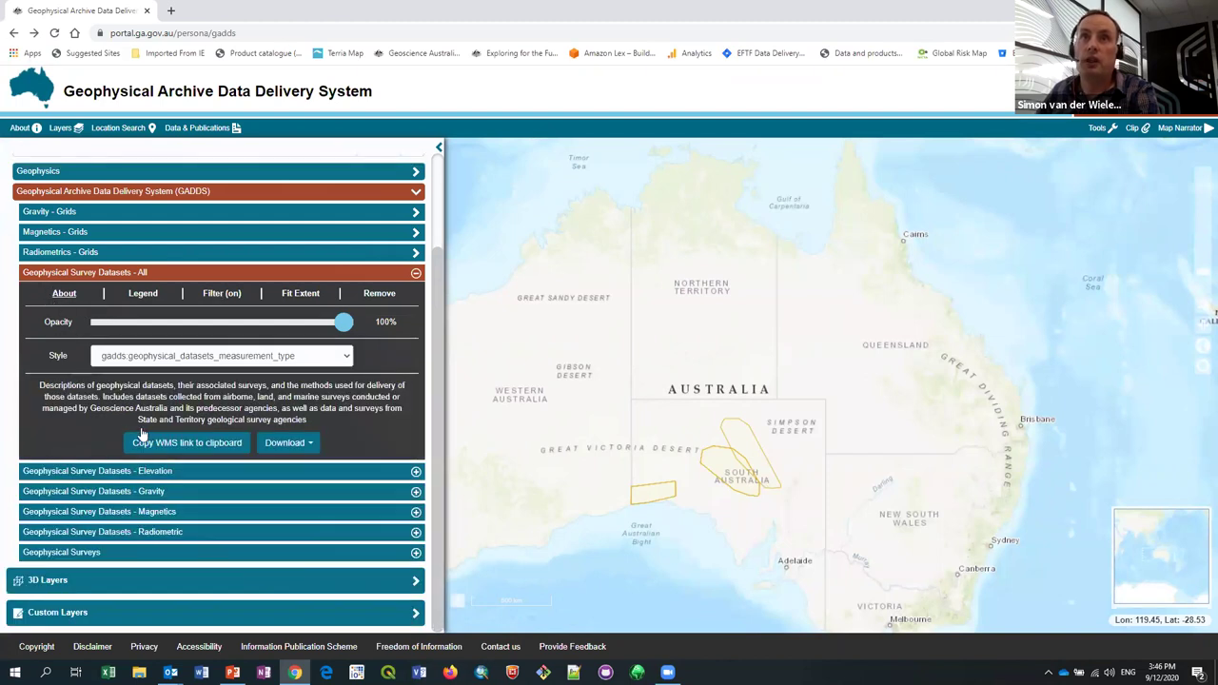
{"action": "left_click", "coordinate": [274, 446]}
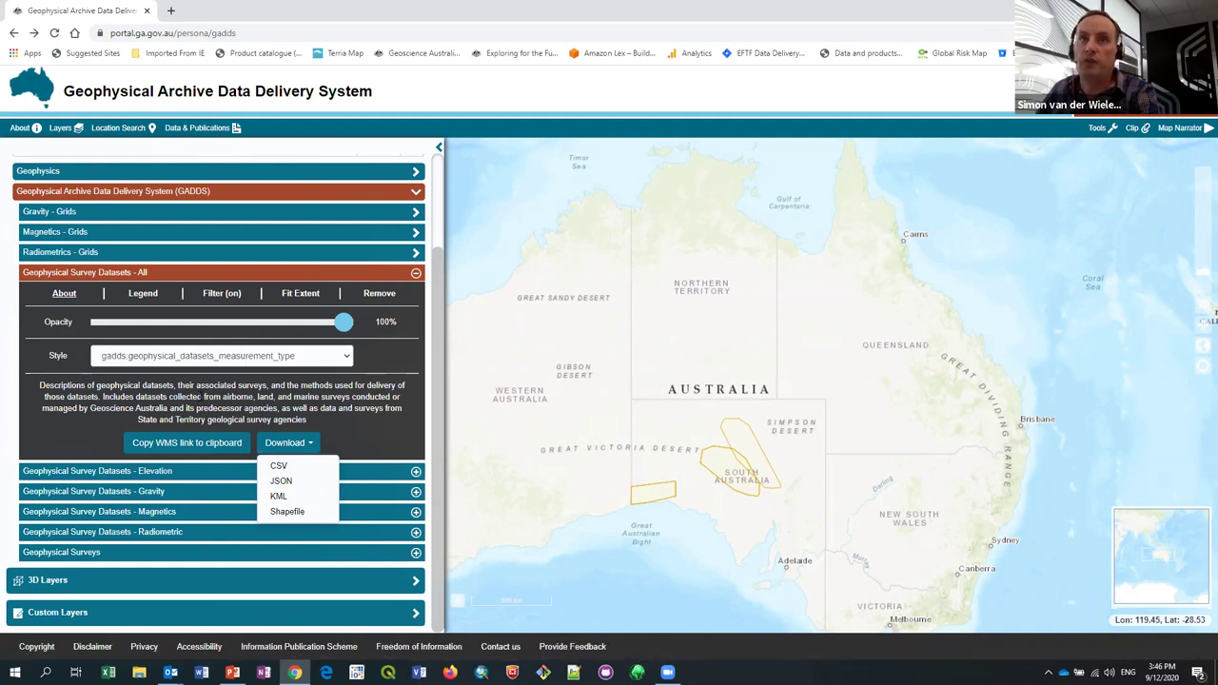
{"action": "left_click", "coordinate": [73, 436]}
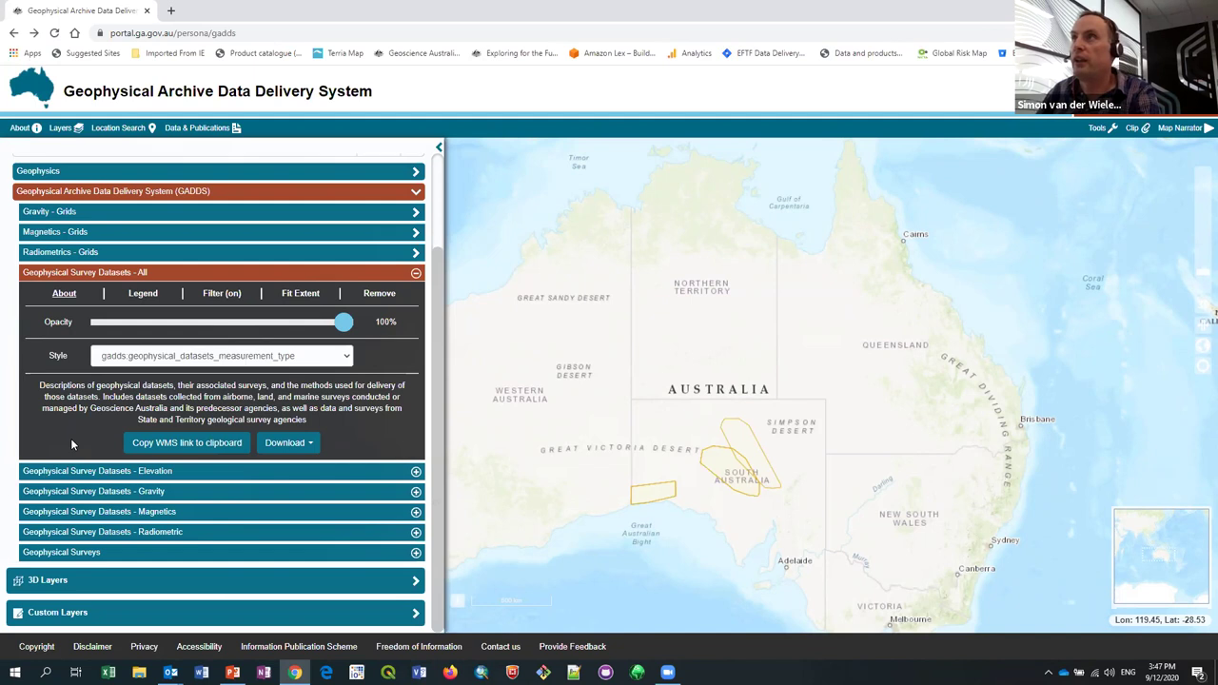
Remove the Geophysical Survey Datasets - All layer with Remove Active Layers
{"action": "left_click", "coordinate": [438, 147]}
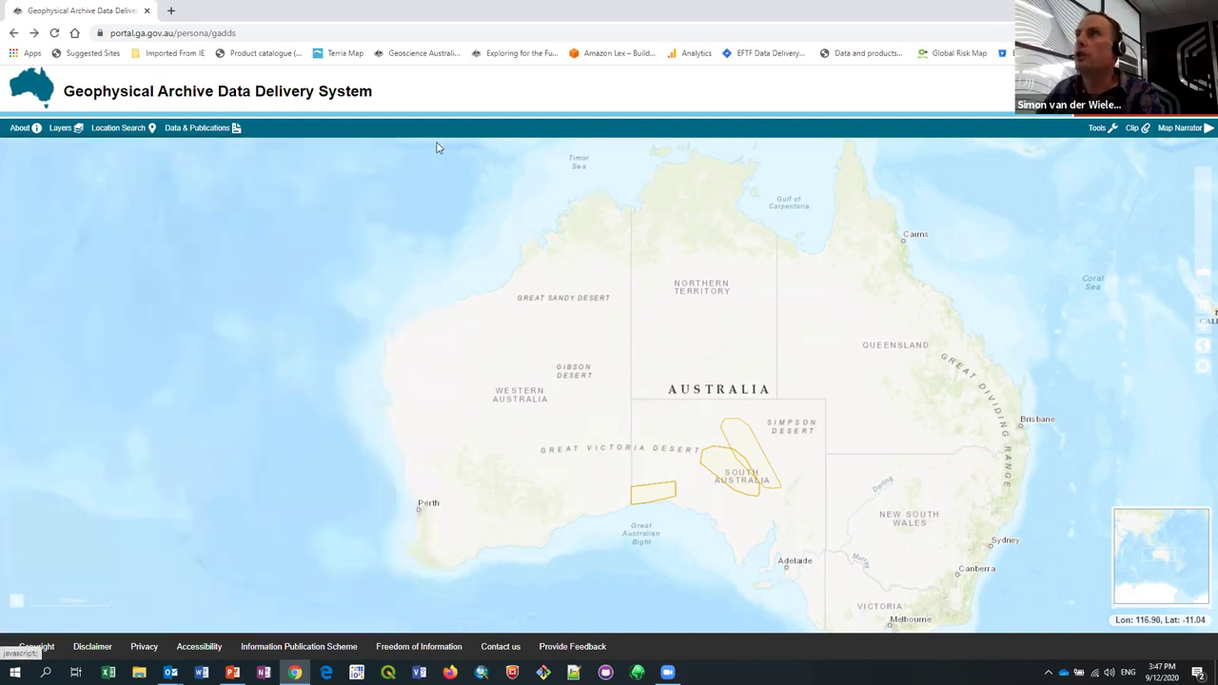
{"action": "left_click", "coordinate": [58, 127]}
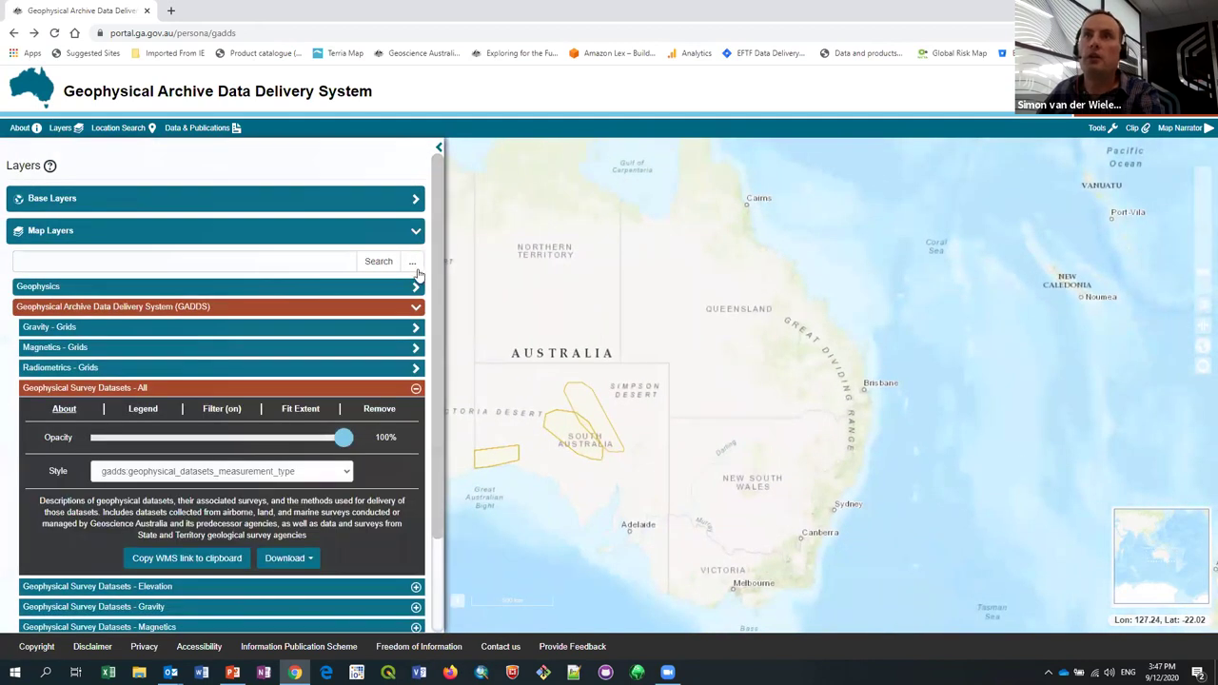
{"action": "left_click", "coordinate": [414, 264]}
{"action": "left_click", "coordinate": [362, 340]}
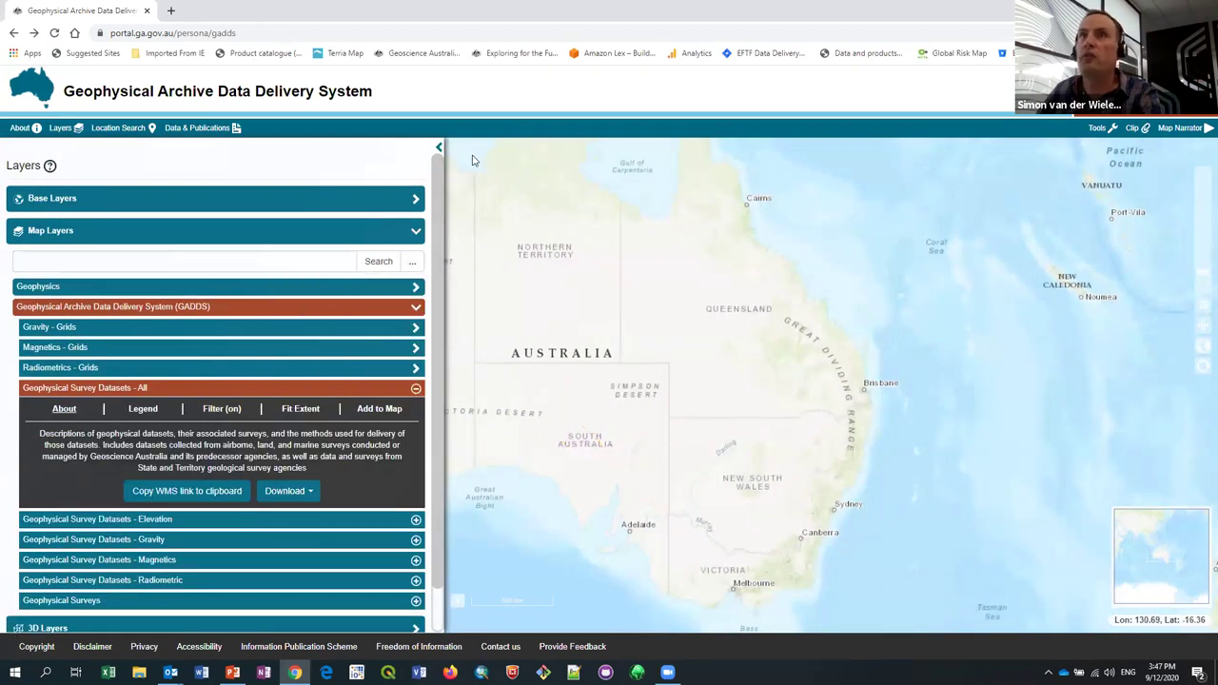
Collapse the Layers panel and reload the GADDS portal page
{"action": "left_click", "coordinate": [439, 148]}
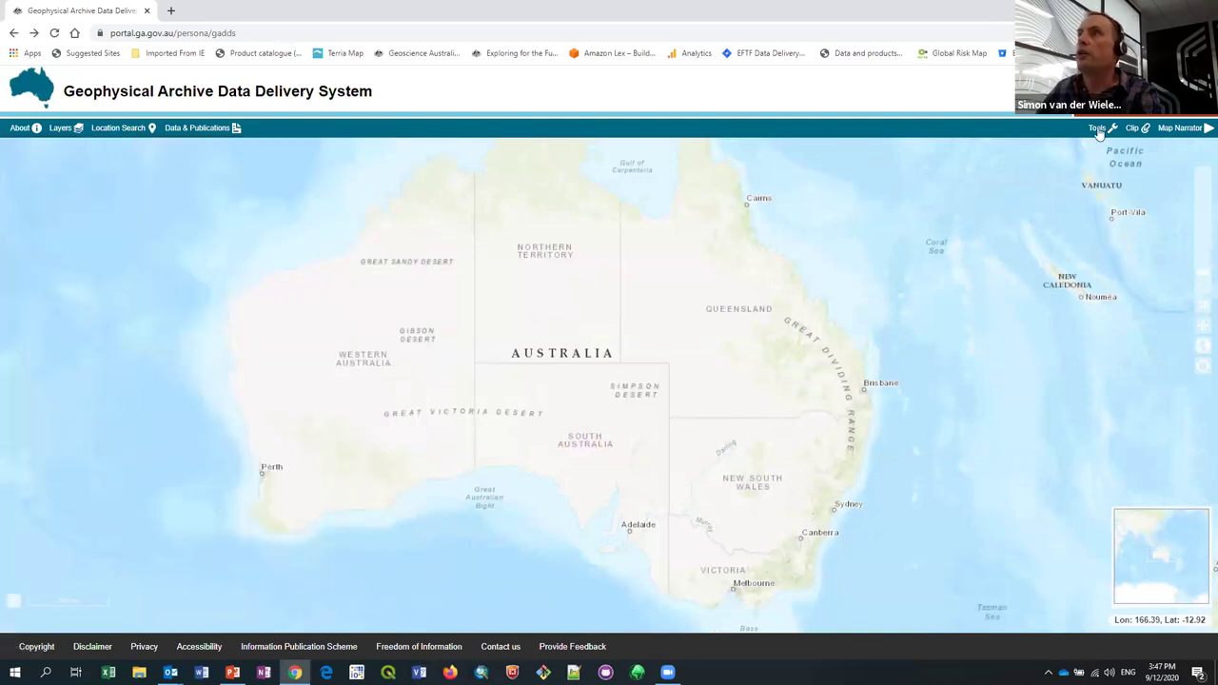
{"action": "left_click", "coordinate": [54, 33]}
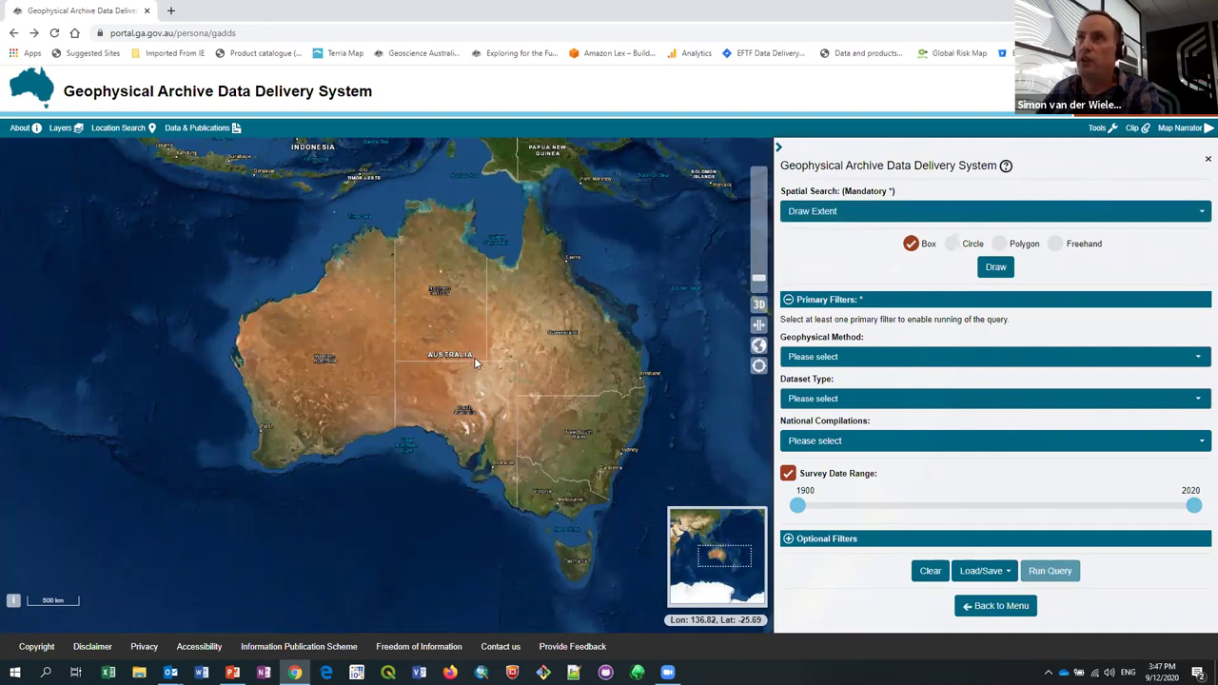
Switch Spatial Search to Manual Entry with North -30, West 135, East 138, South -32
{"action": "left_click", "coordinate": [926, 218]}
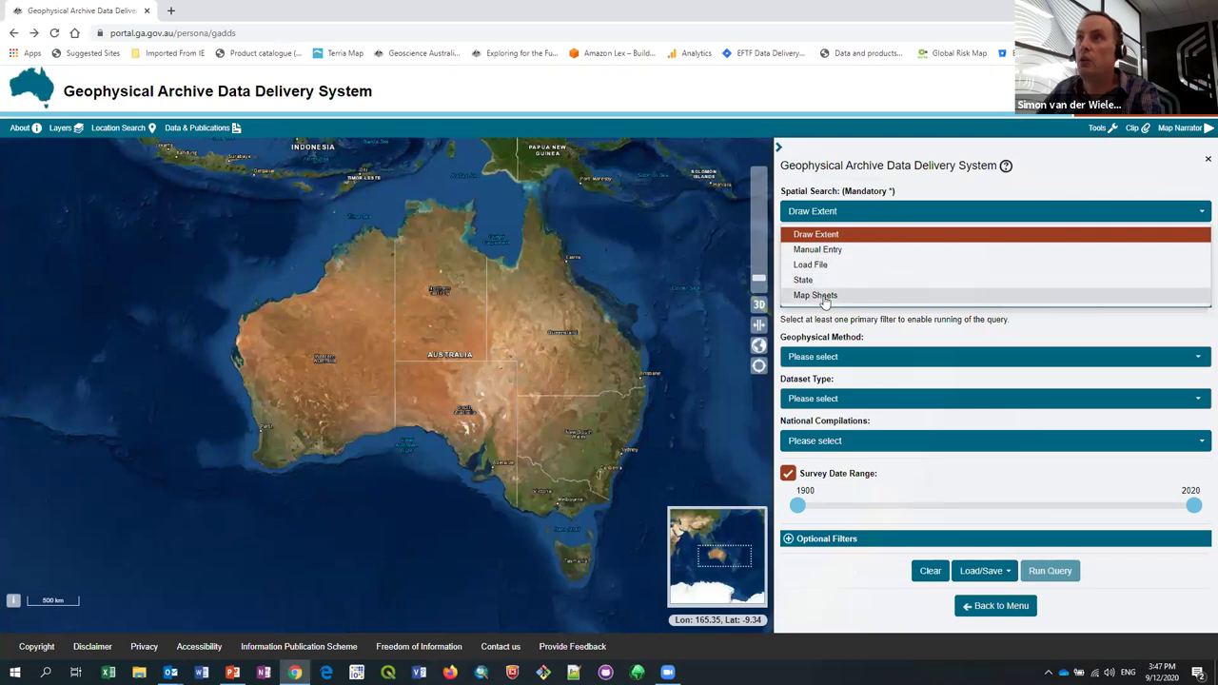
{"action": "left_click", "coordinate": [824, 251]}
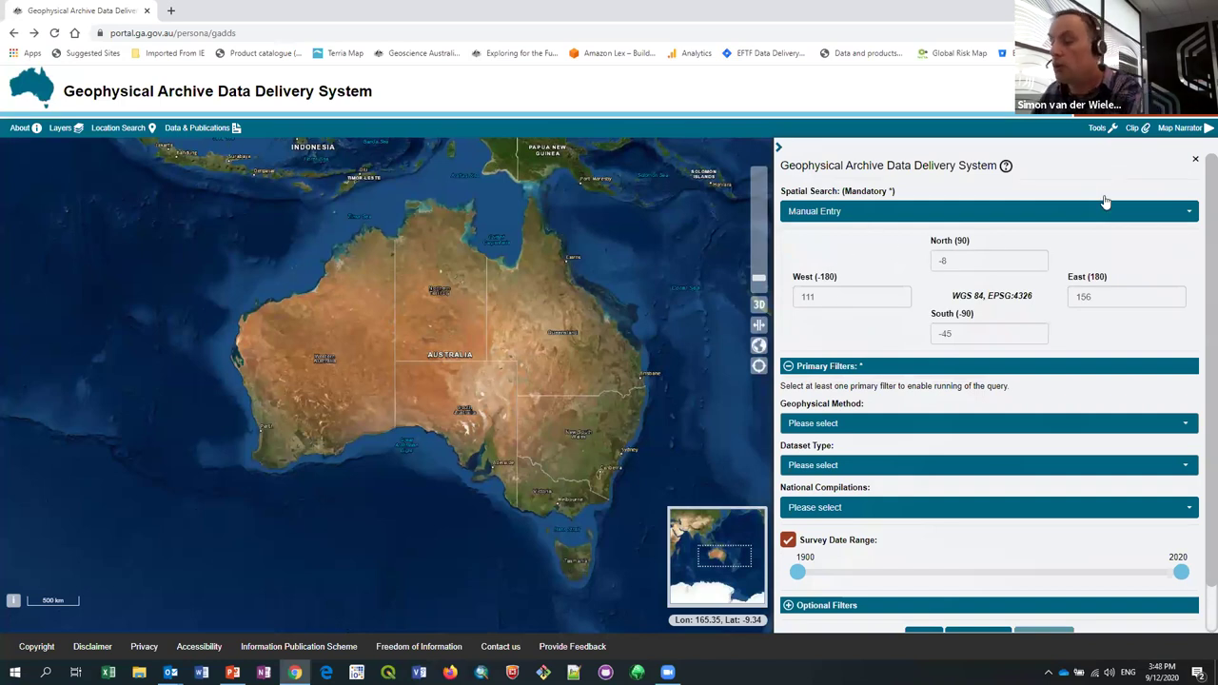
{"action": "left_click", "coordinate": [965, 263]}
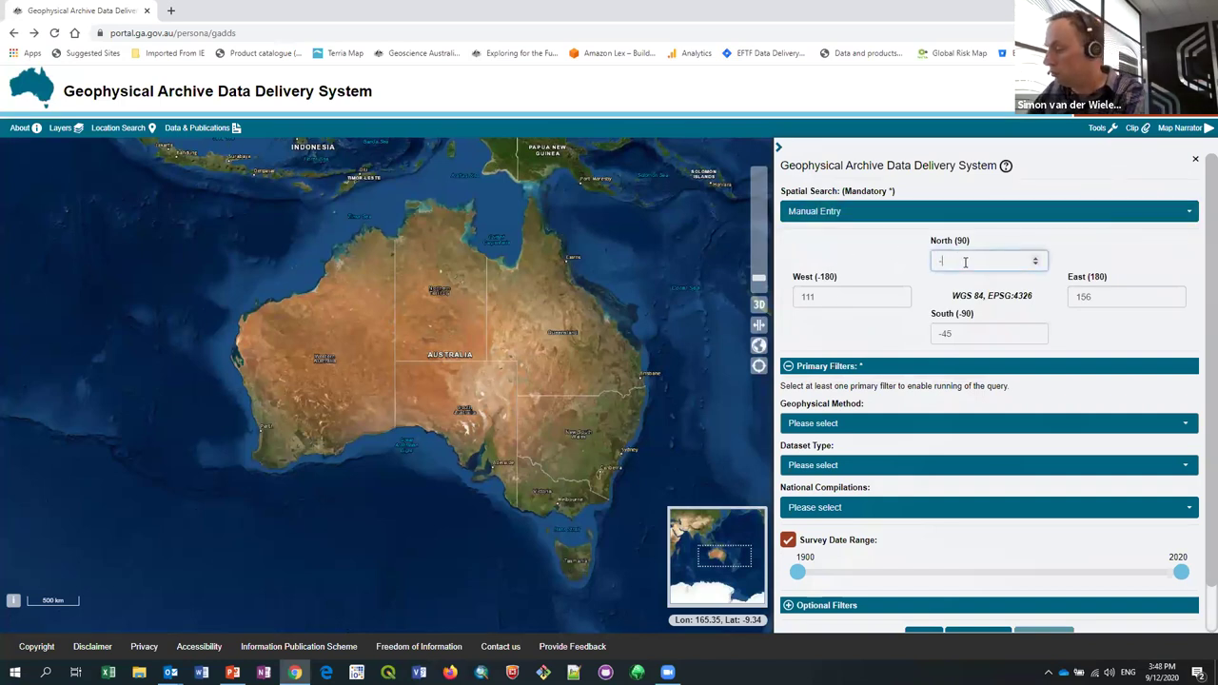
{"action": "key", "text": "Tab"}
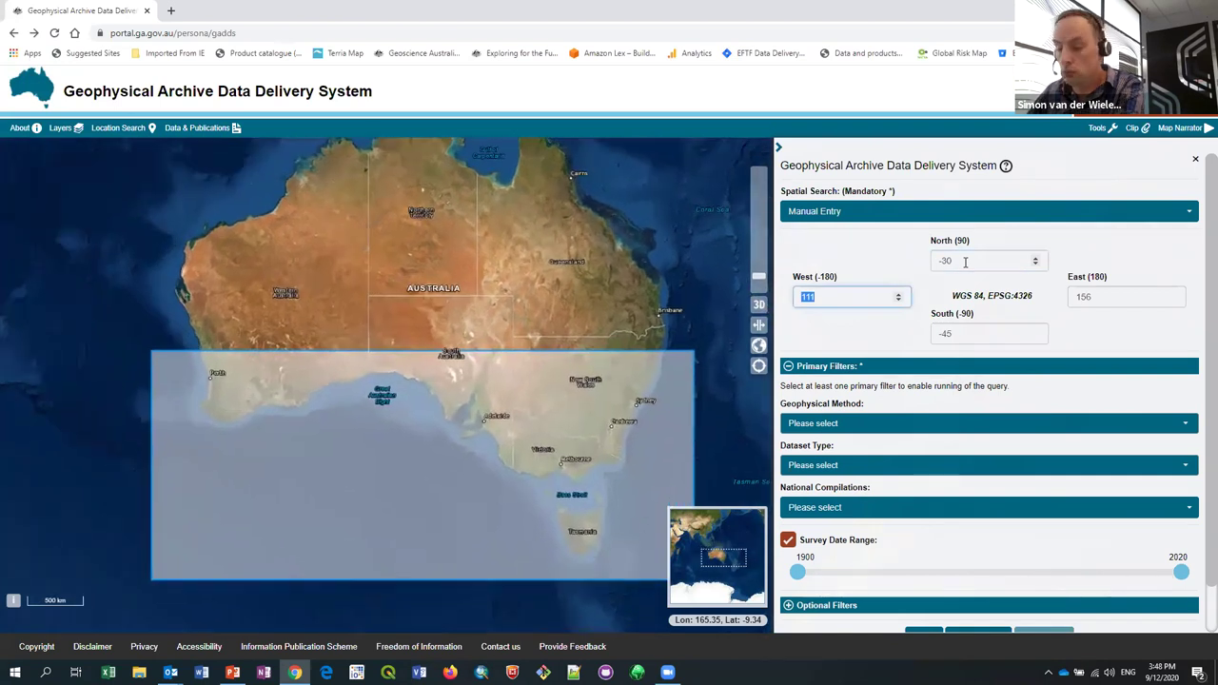
{"action": "type", "text": "1"}
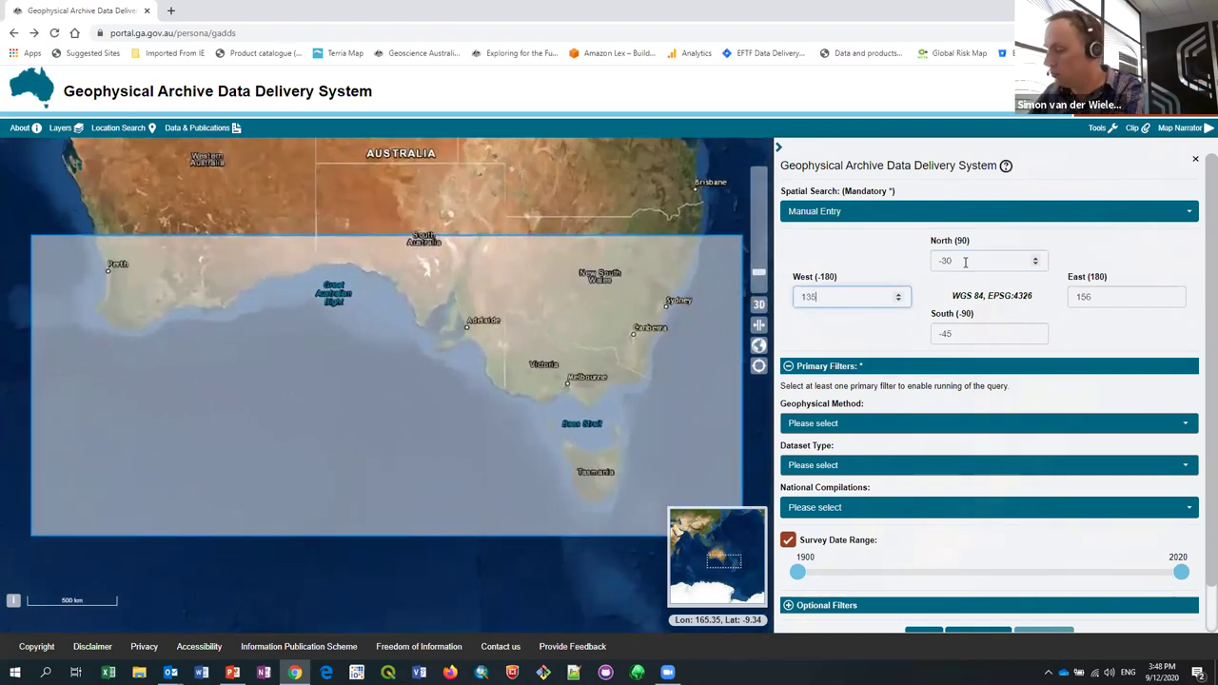
{"action": "type", "text": "35"}
{"action": "key", "text": "Tab"}
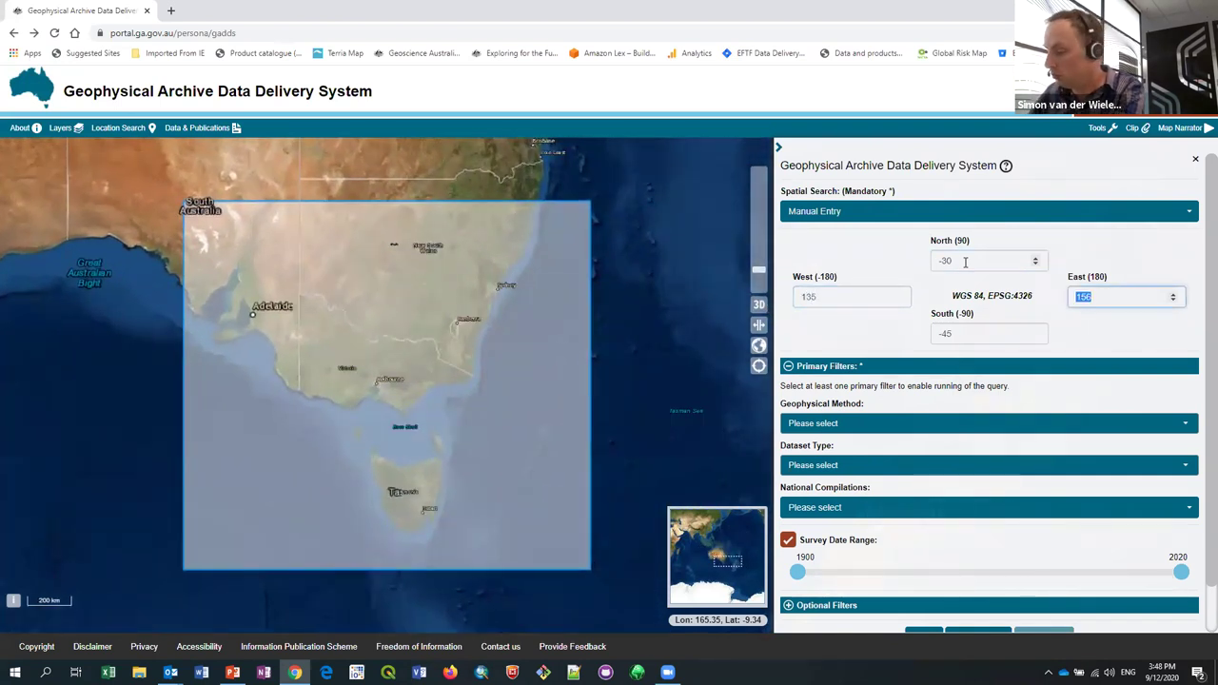
{"action": "type", "text": "138"}
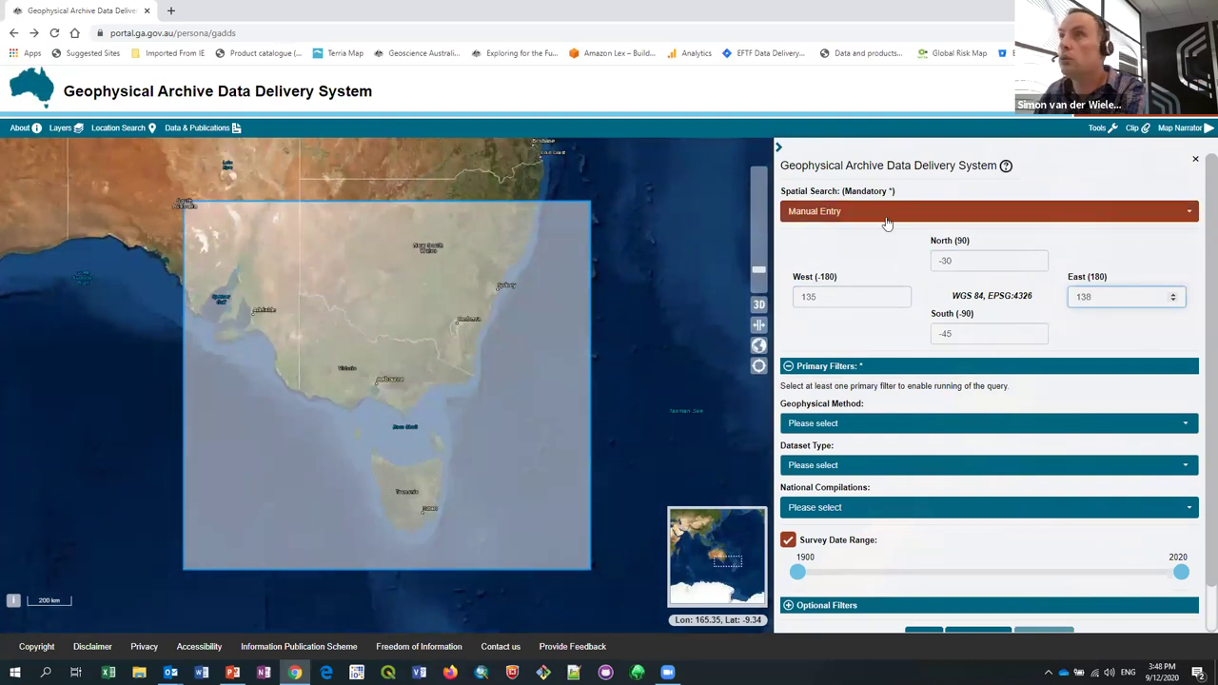
{"action": "left_click", "coordinate": [982, 329]}
{"action": "key", "text": "BackSpace"}
{"action": "key", "text": "BackSpace"}
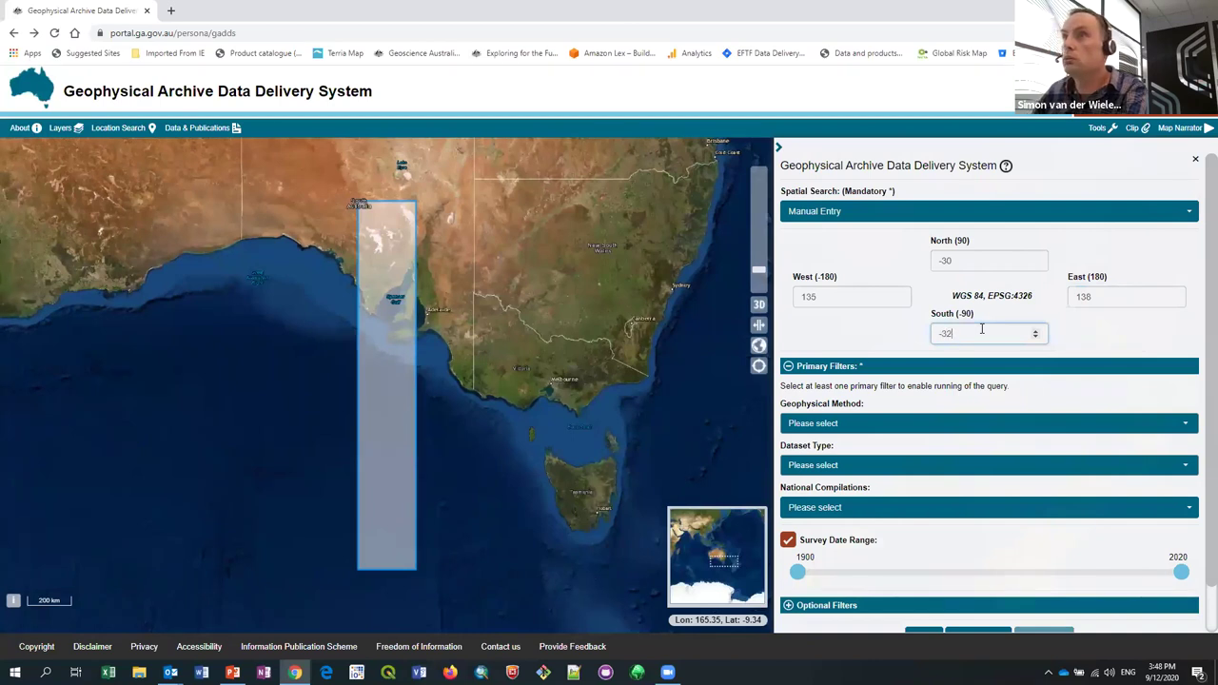
{"action": "left_click", "coordinate": [1153, 295]}
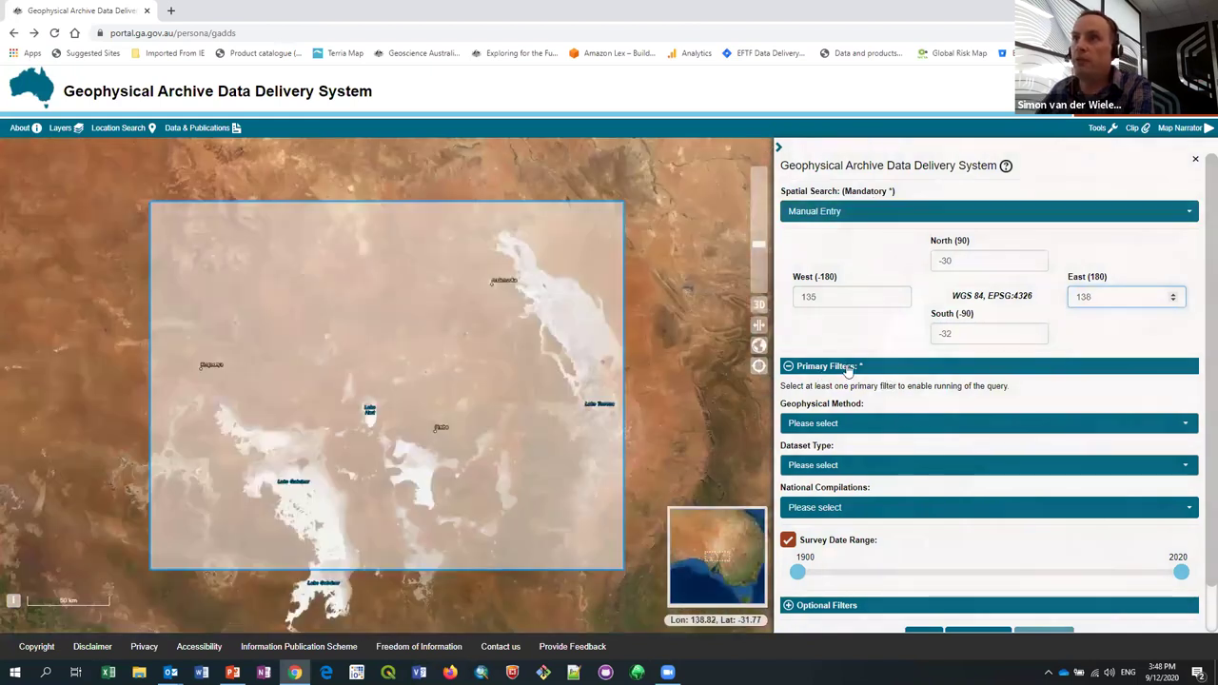
Set Geophysical Method to gravity, Dataset Type to grid, National Compilations to Individual Surveys Only
{"action": "scroll", "coordinate": [850, 371], "scroll_direction": "down", "scroll_amount": 1}
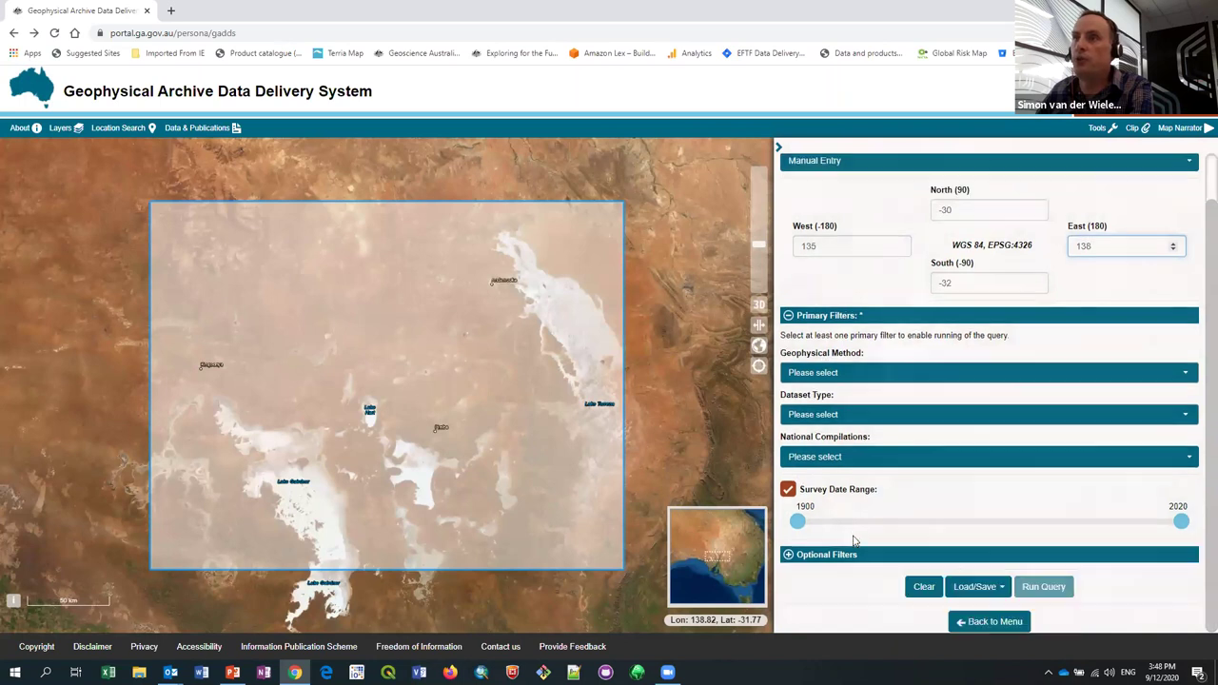
{"action": "left_click", "coordinate": [860, 374]}
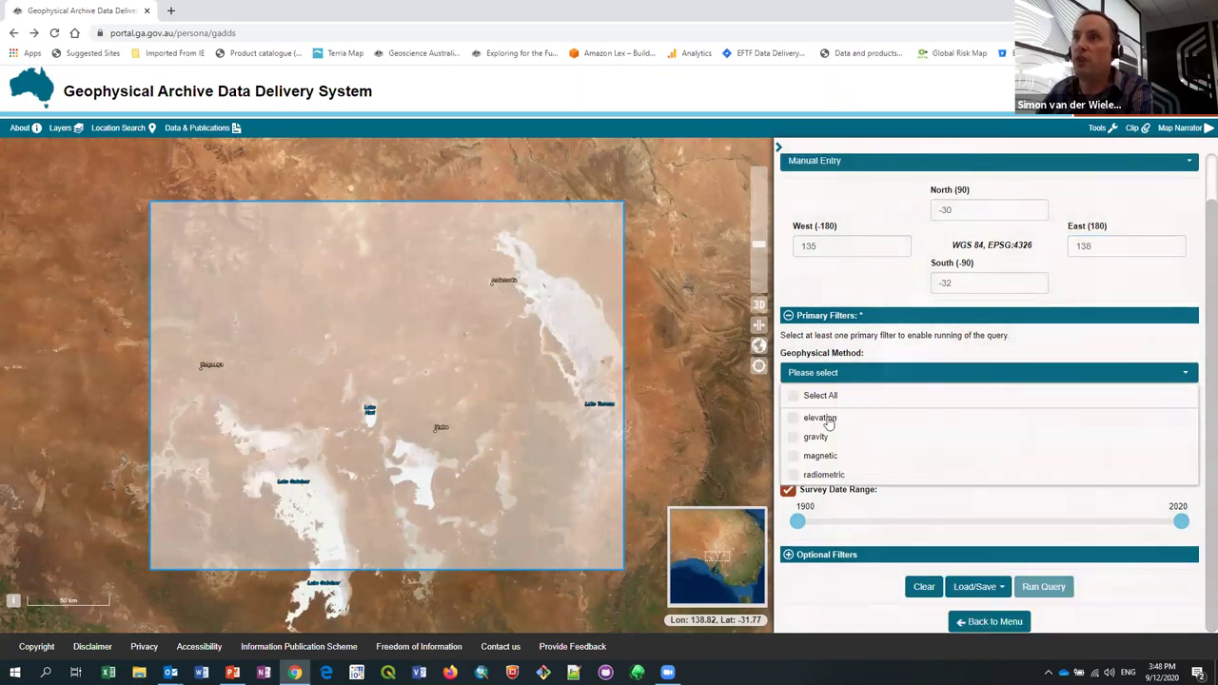
{"action": "left_click", "coordinate": [798, 444]}
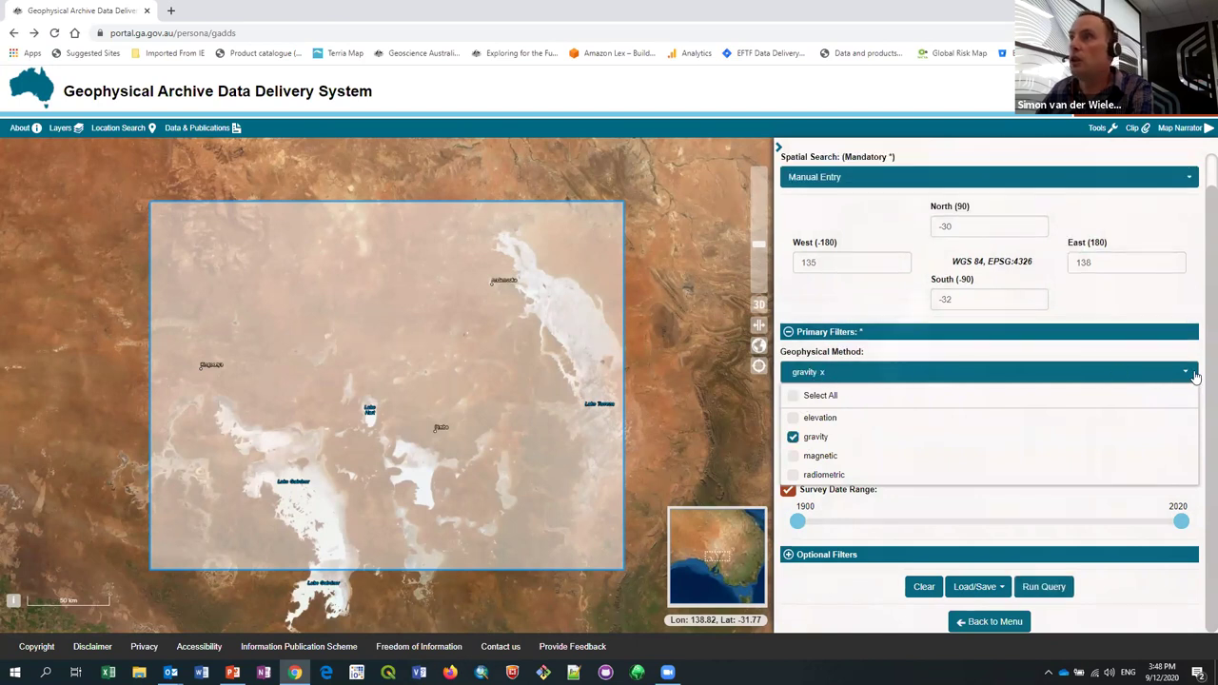
{"action": "left_click", "coordinate": [1196, 374]}
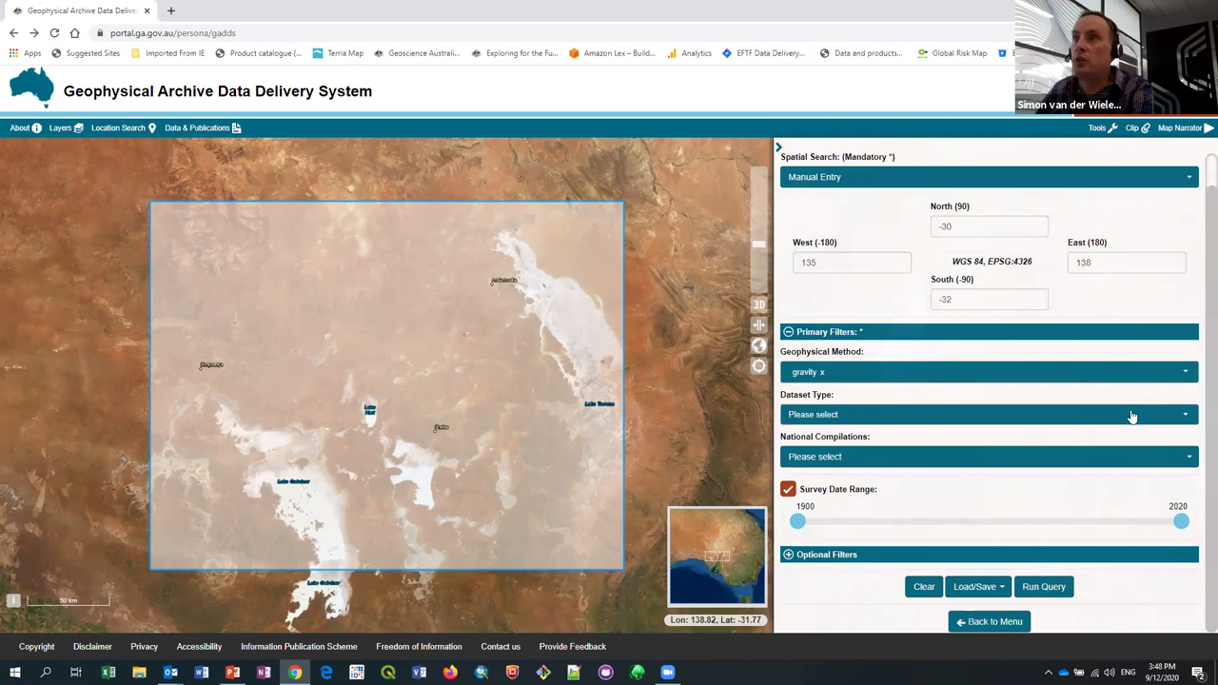
{"action": "left_click", "coordinate": [1132, 417]}
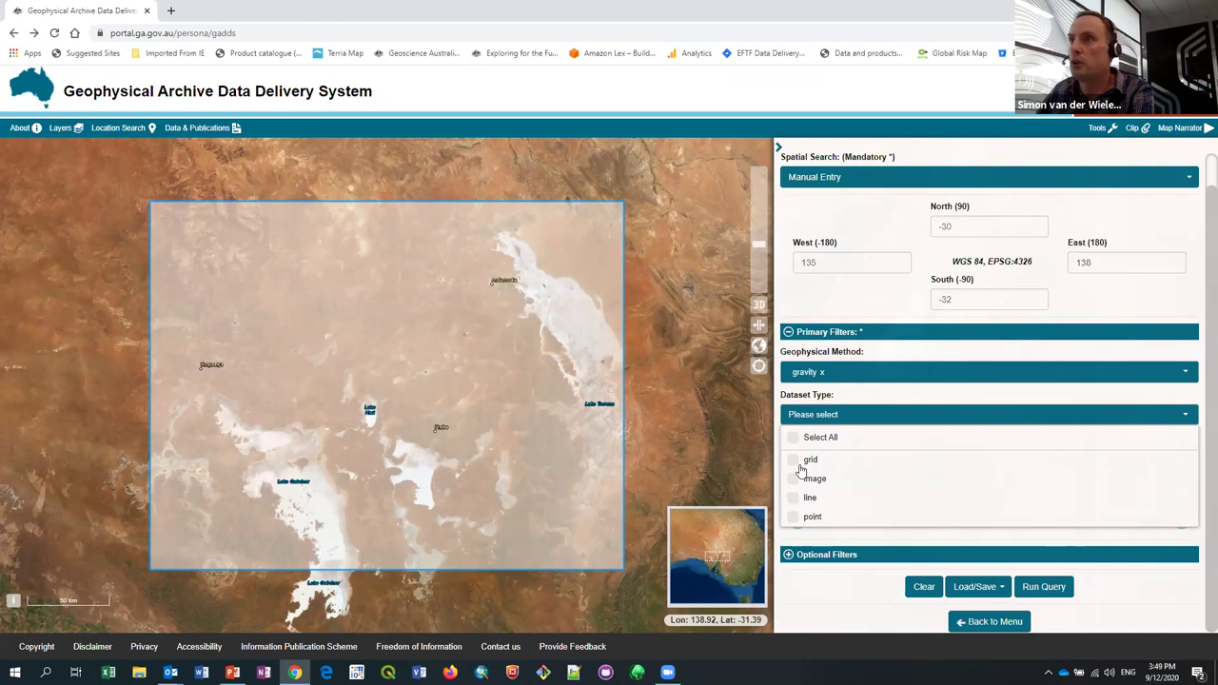
{"action": "left_click", "coordinate": [796, 462]}
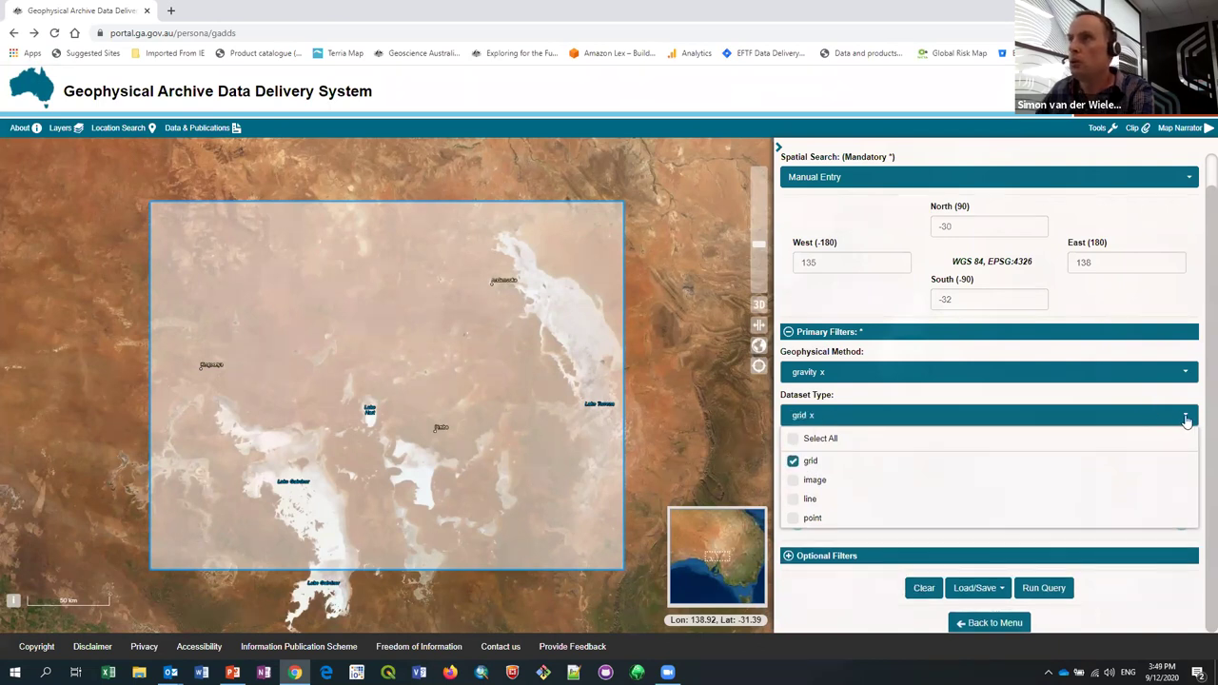
{"action": "left_click", "coordinate": [1190, 417]}
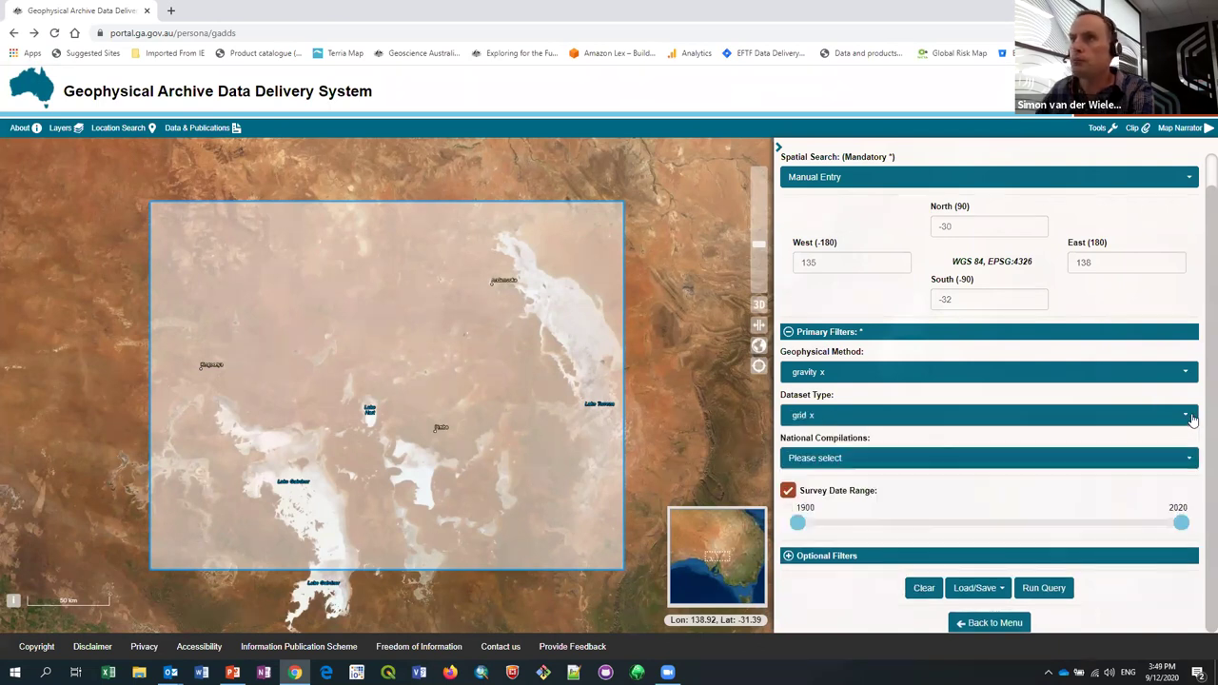
{"action": "left_click", "coordinate": [1054, 460]}
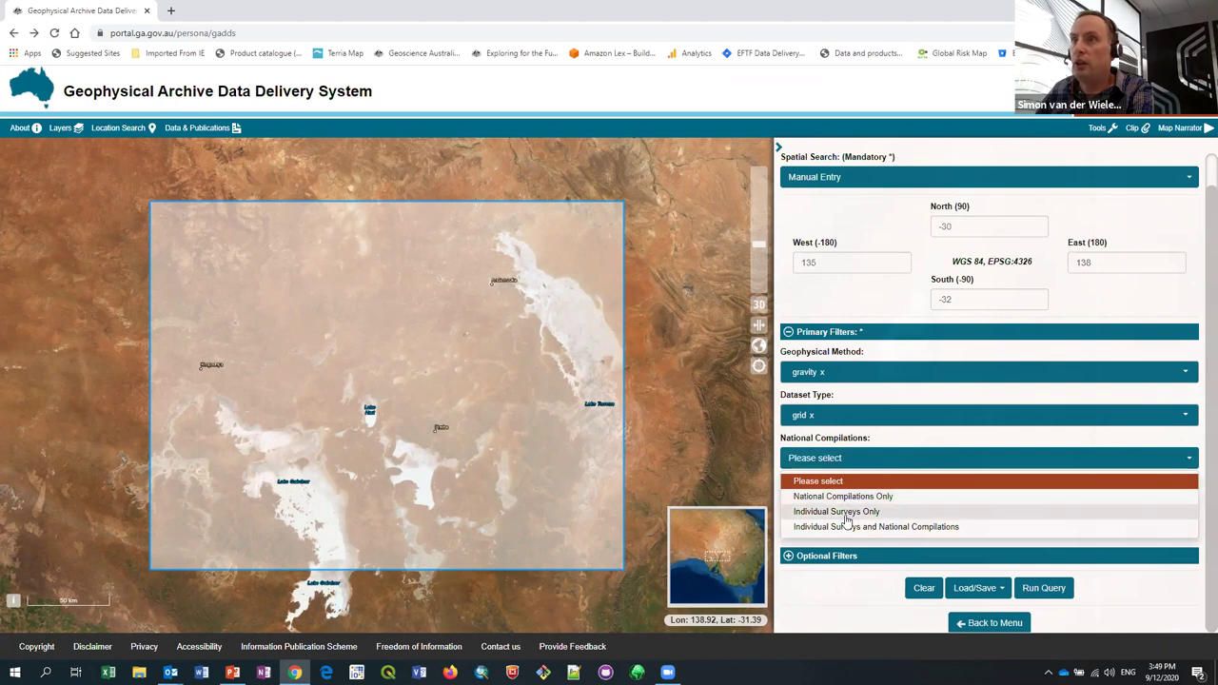
{"action": "left_click", "coordinate": [846, 515]}
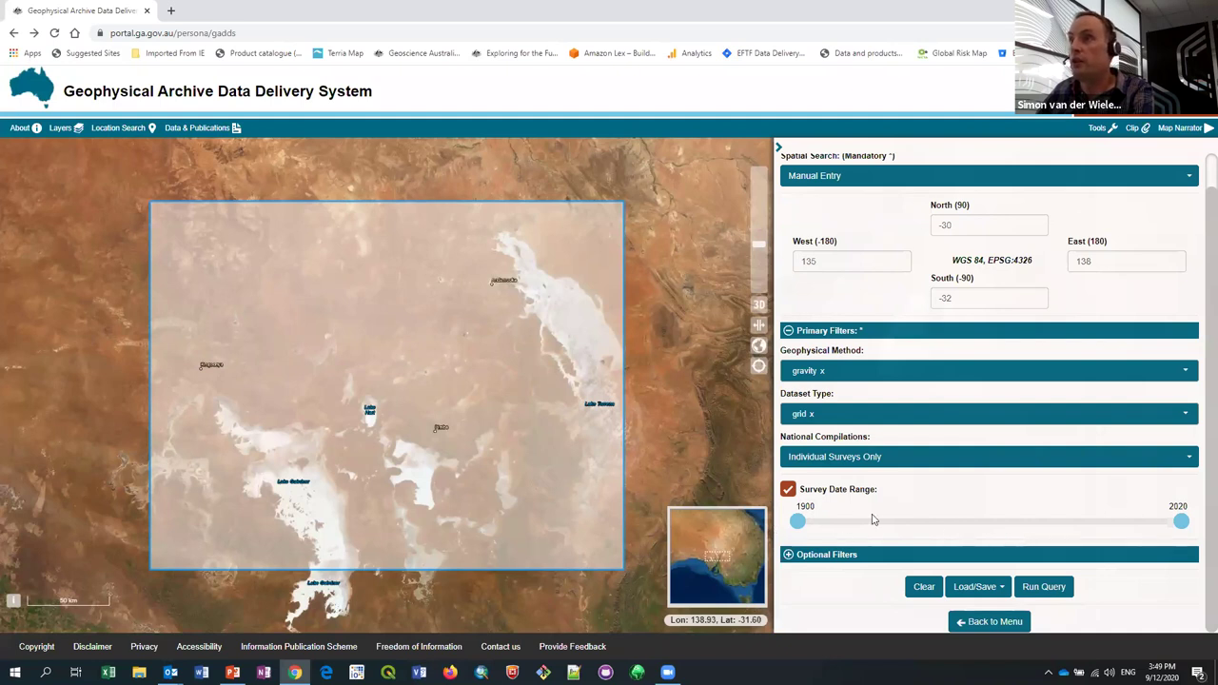
Run the query and mark the p200750 PACE Northern Olympic Bouguer grid for entire-dataset download
{"action": "left_click", "coordinate": [1034, 588]}
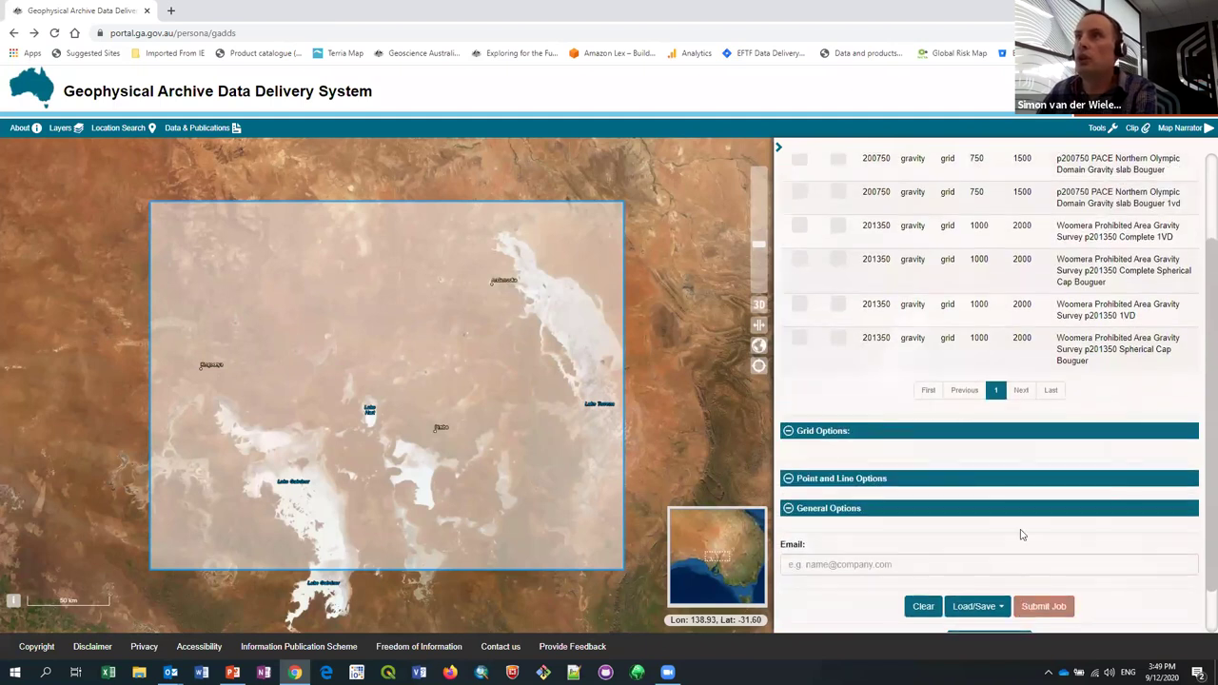
{"action": "scroll", "coordinate": [820, 190], "scroll_direction": "up", "scroll_amount": 3}
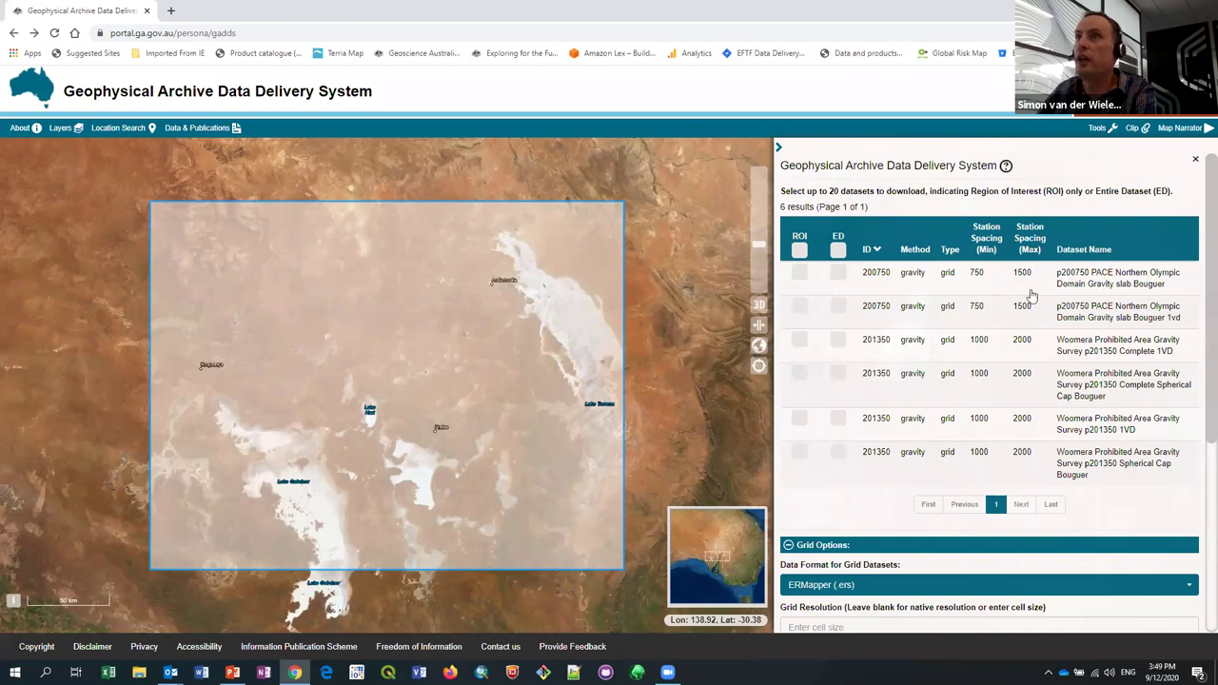
{"action": "left_click", "coordinate": [800, 274]}
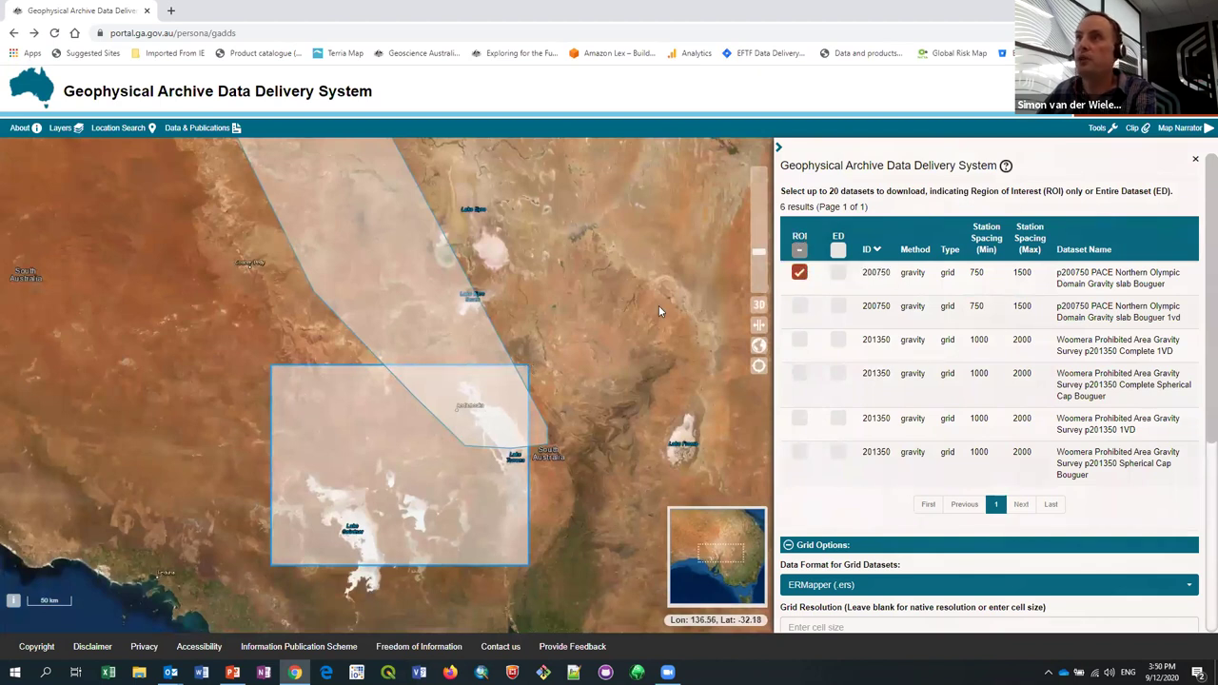
{"action": "left_click", "coordinate": [846, 274]}
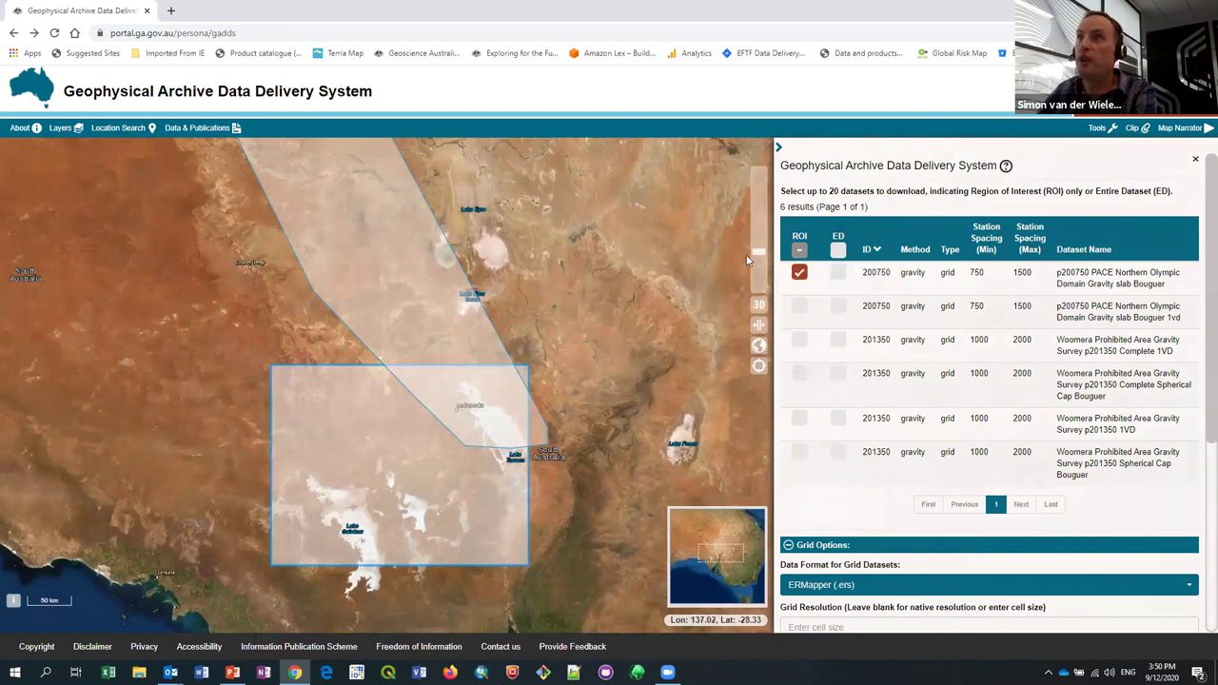
{"action": "left_click", "coordinate": [839, 276]}
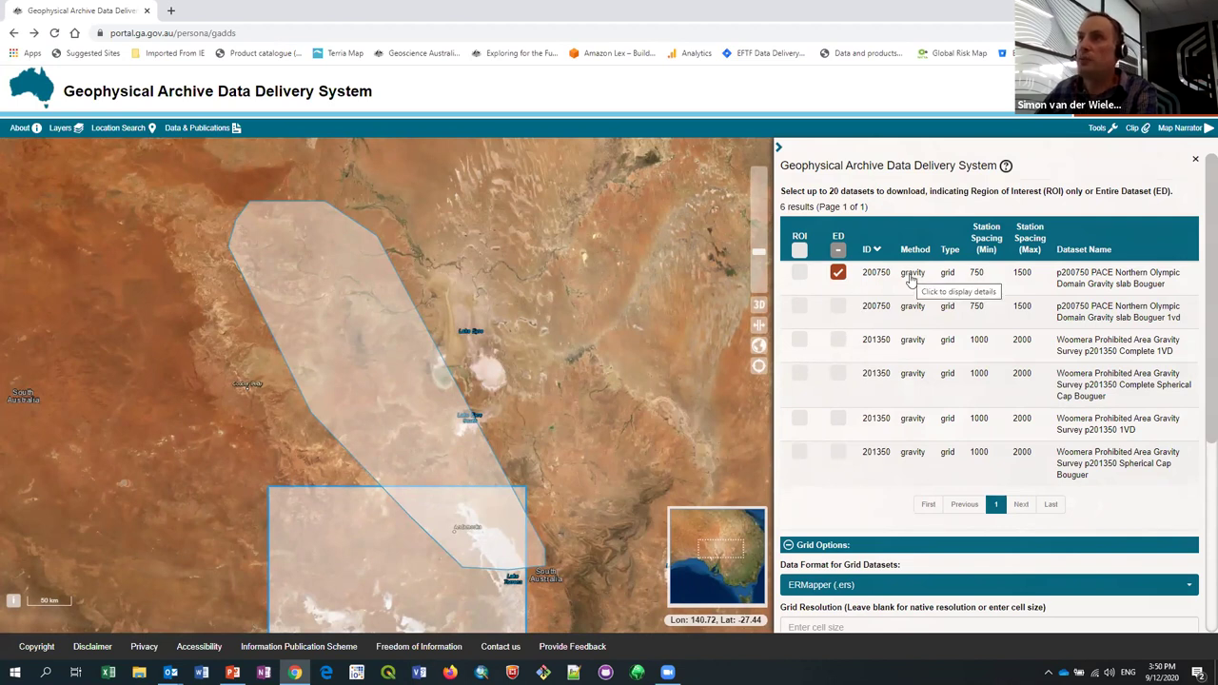
{"action": "left_click", "coordinate": [909, 277]}
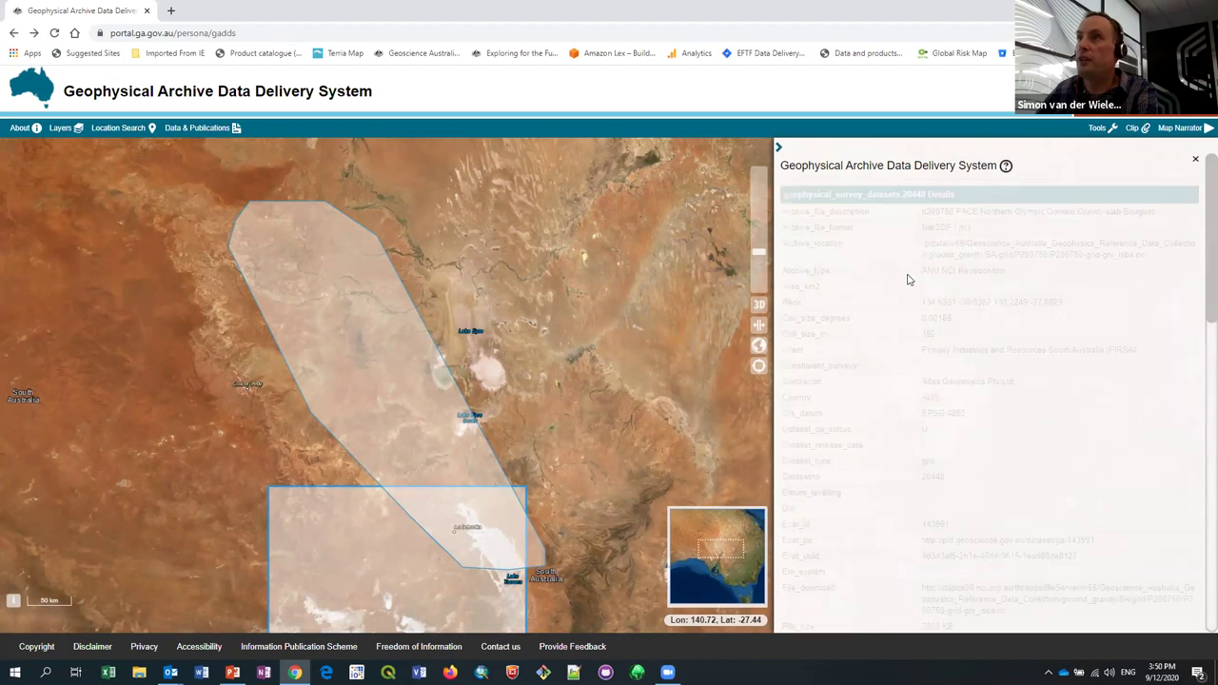
{"action": "scroll", "coordinate": [910, 291], "scroll_direction": "down", "scroll_amount": 4}
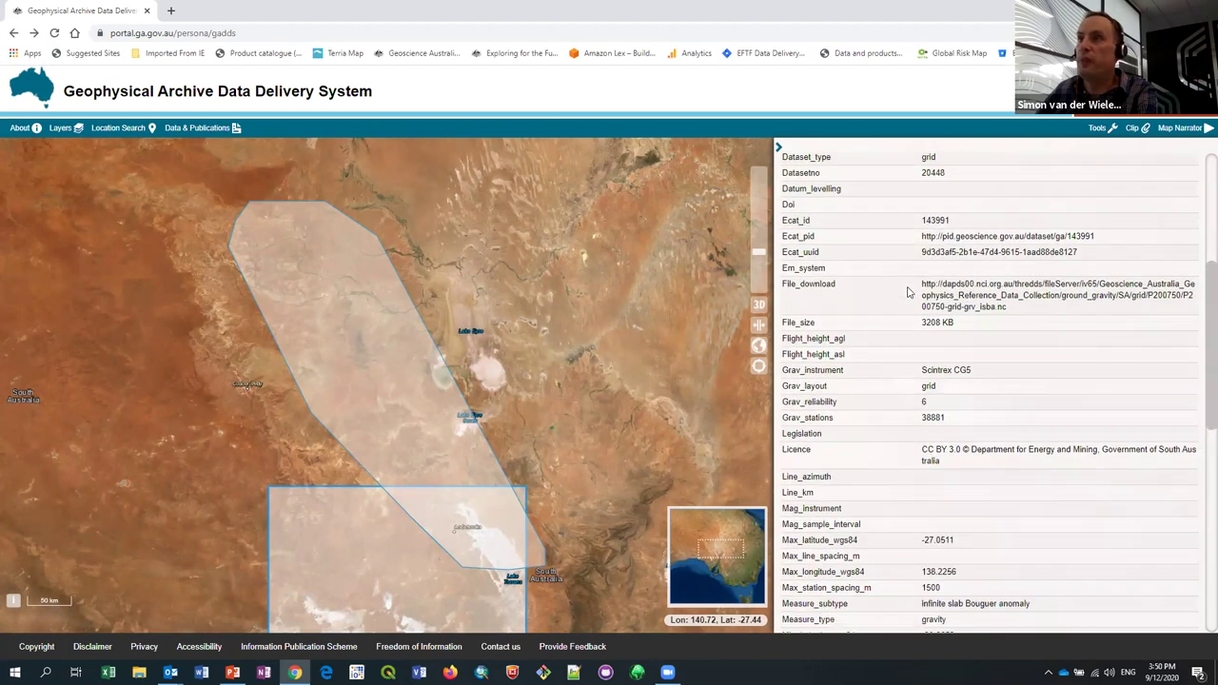
{"action": "scroll", "coordinate": [909, 291], "scroll_direction": "down", "scroll_amount": 3}
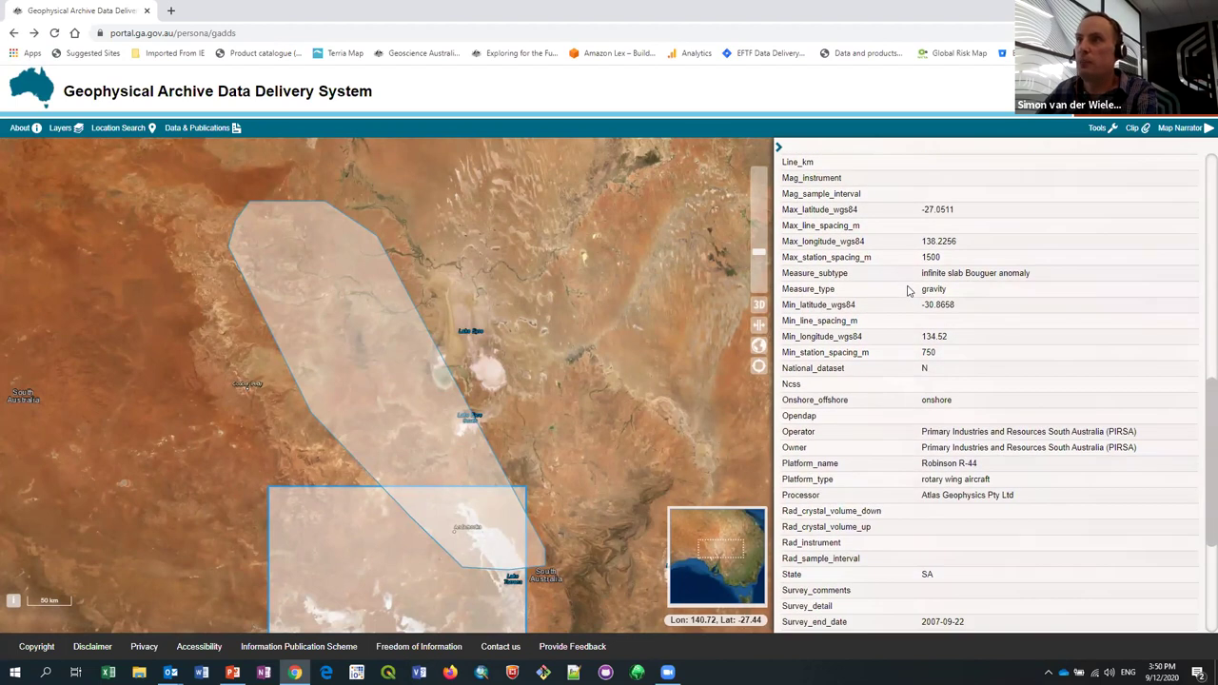
{"action": "scroll", "coordinate": [909, 292], "scroll_direction": "down", "scroll_amount": 3}
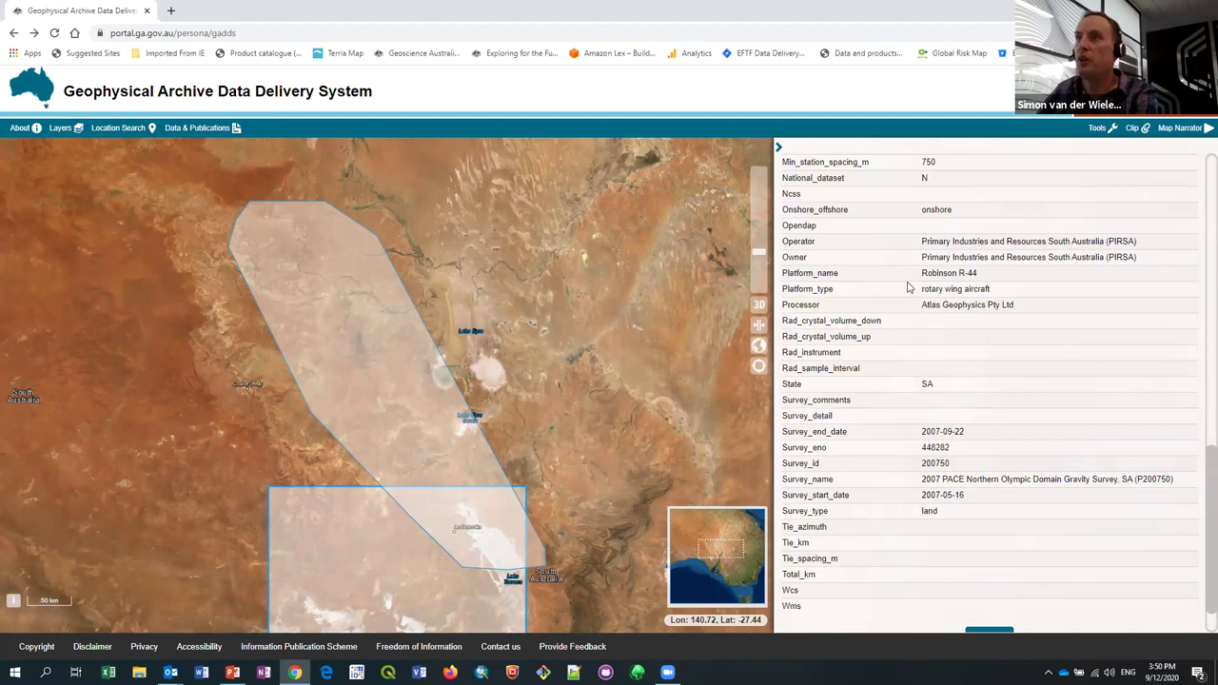
{"action": "scroll", "coordinate": [909, 286], "scroll_direction": "up", "scroll_amount": 5}
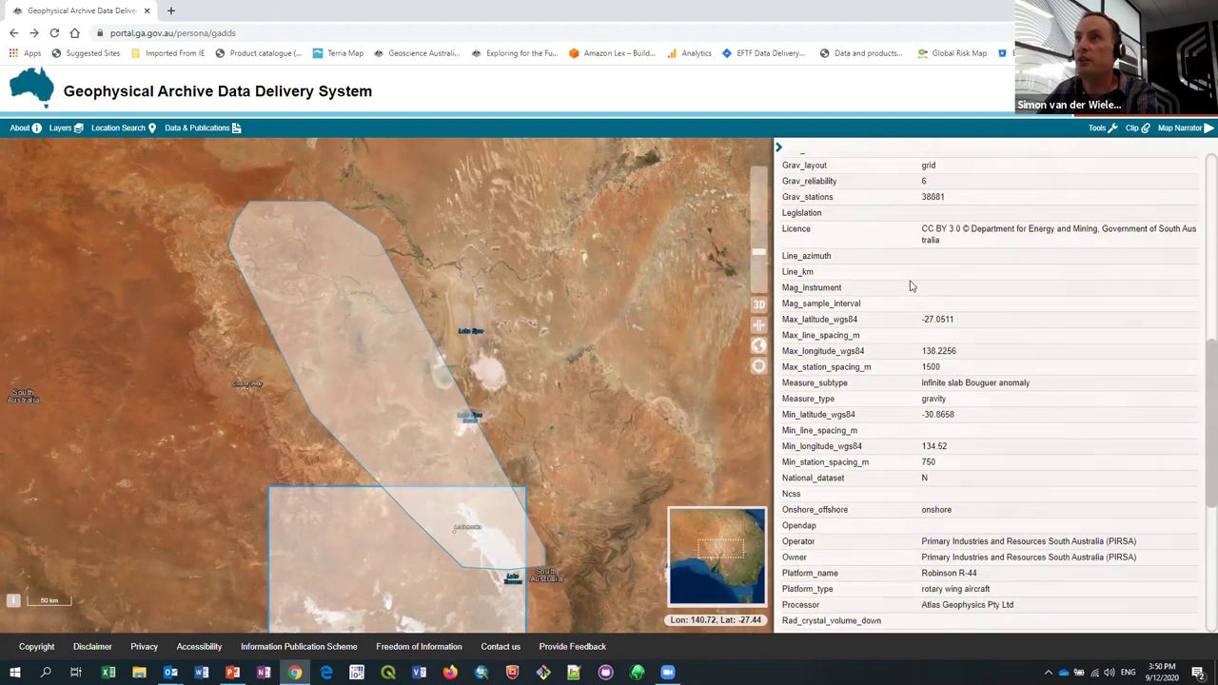
{"action": "scroll", "coordinate": [909, 285], "scroll_direction": "up", "scroll_amount": 2}
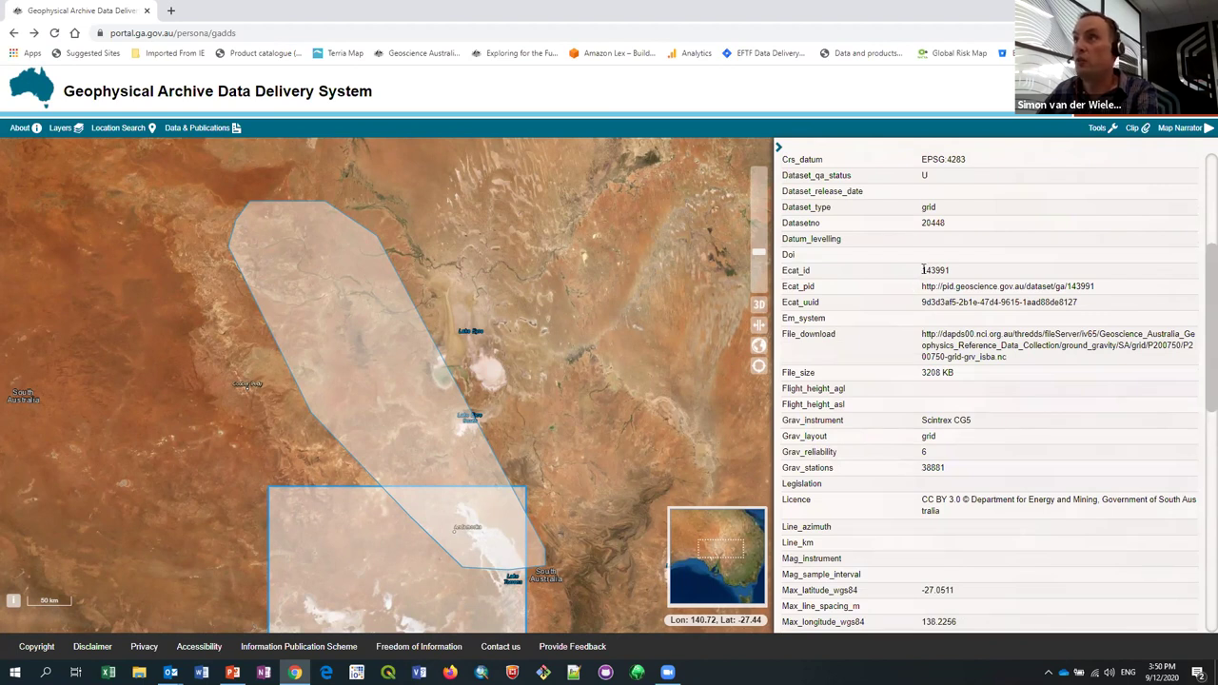
{"action": "scroll", "coordinate": [924, 271], "scroll_direction": "up", "scroll_amount": 4}
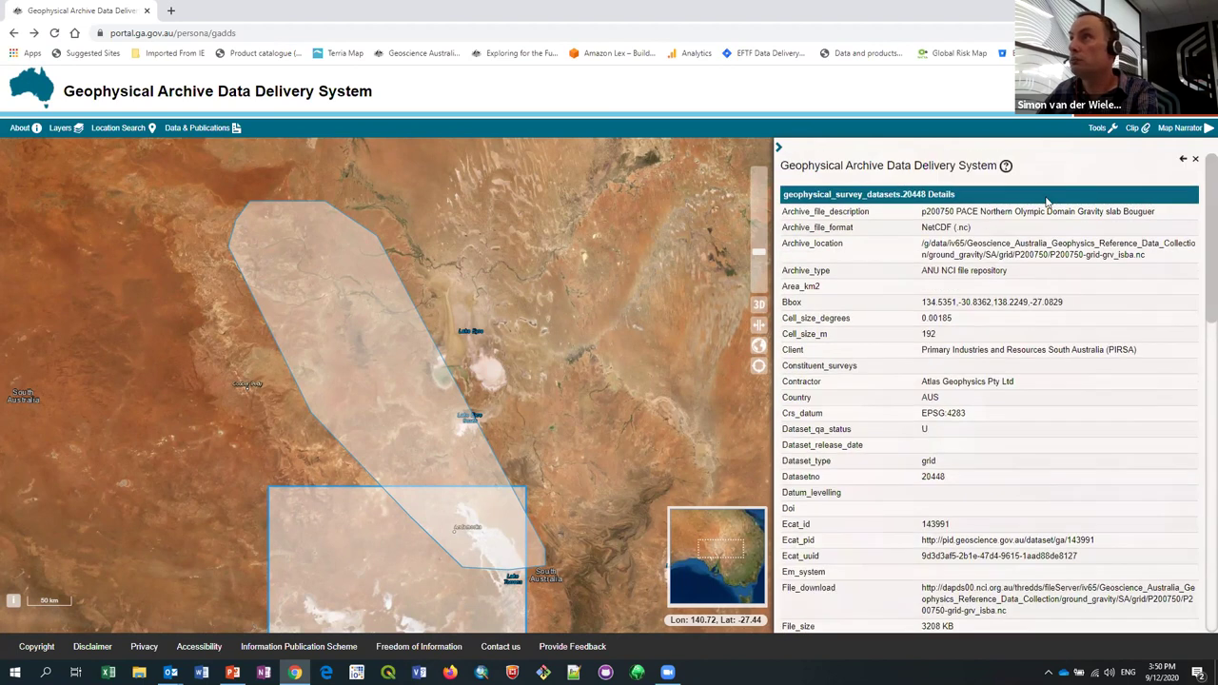
{"action": "left_click", "coordinate": [1184, 163]}
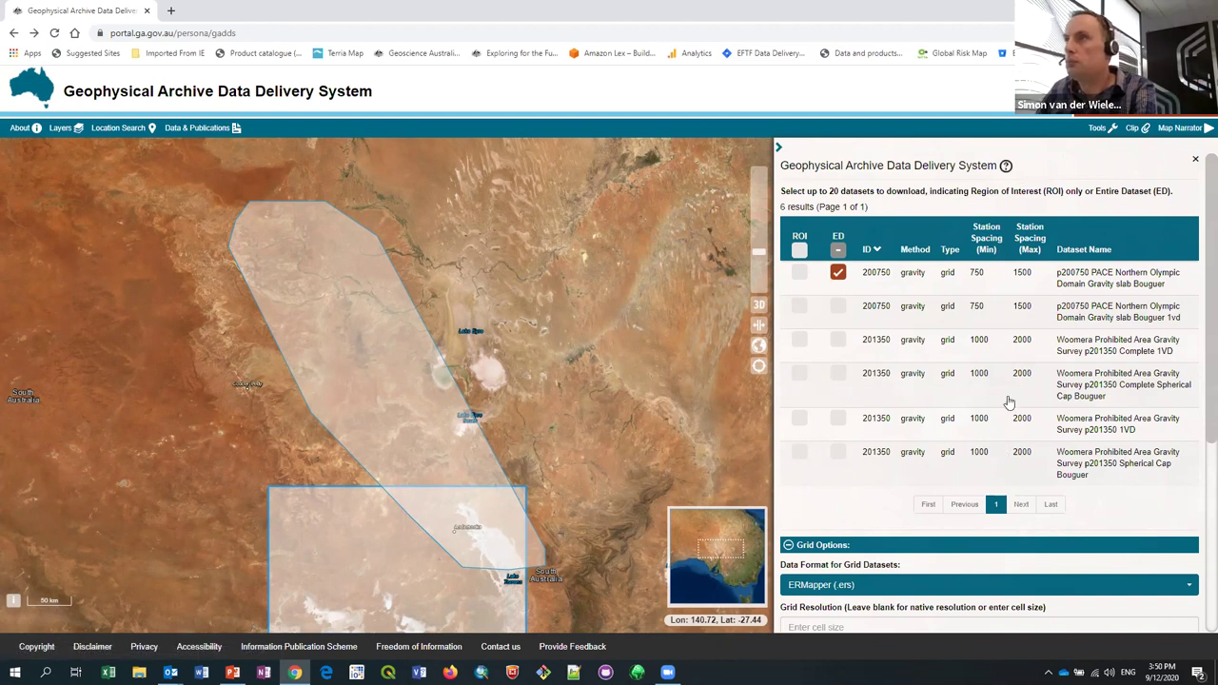
Tick ED for gravity grid rows two through six so all six outlines appear on the map
{"action": "scroll", "coordinate": [884, 436], "scroll_direction": "down", "scroll_amount": 2}
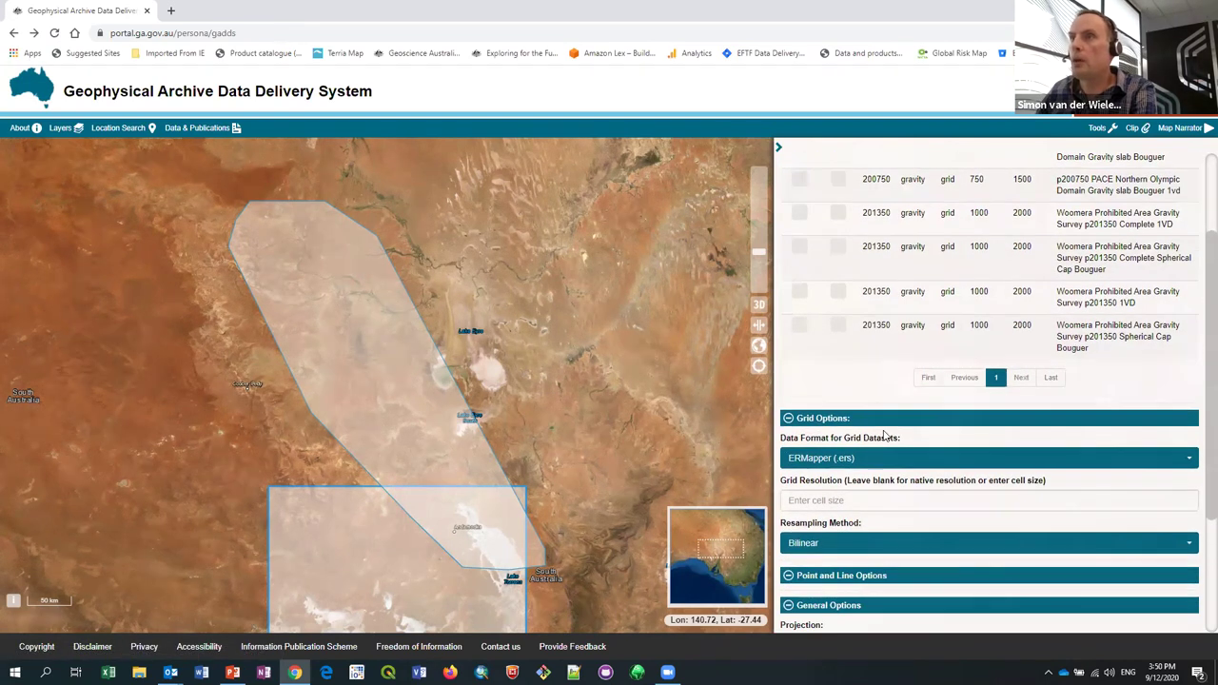
{"action": "scroll", "coordinate": [883, 436], "scroll_direction": "up", "scroll_amount": 2}
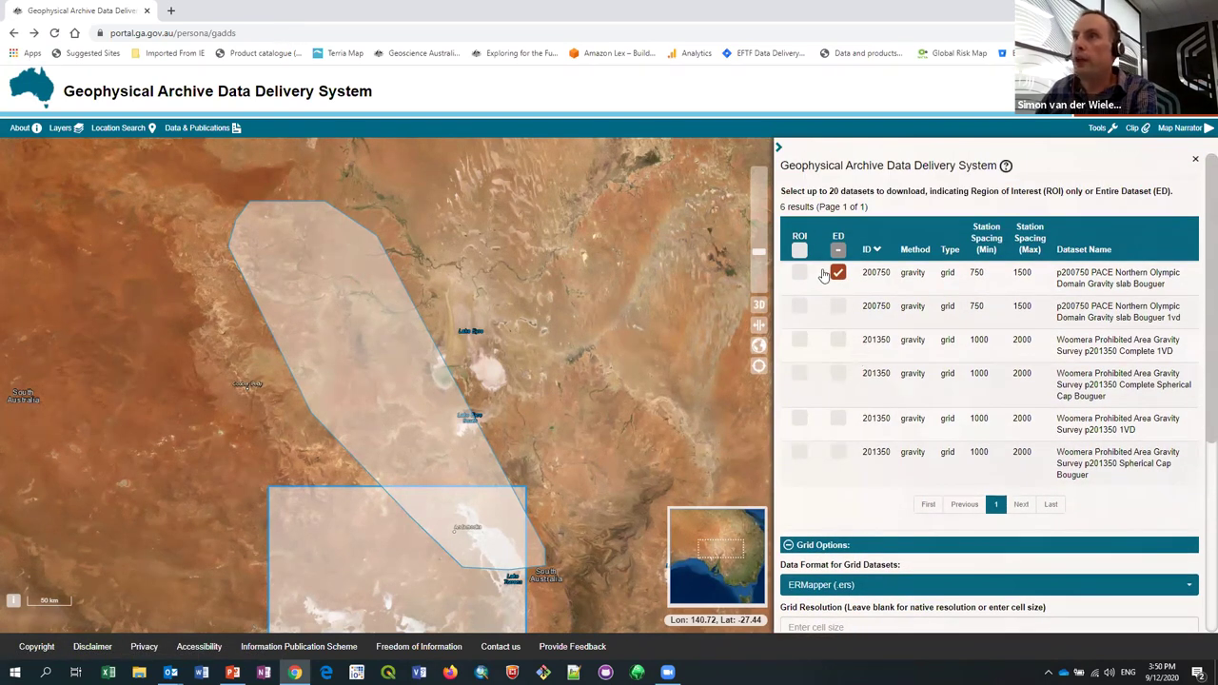
{"action": "left_click", "coordinate": [838, 306]}
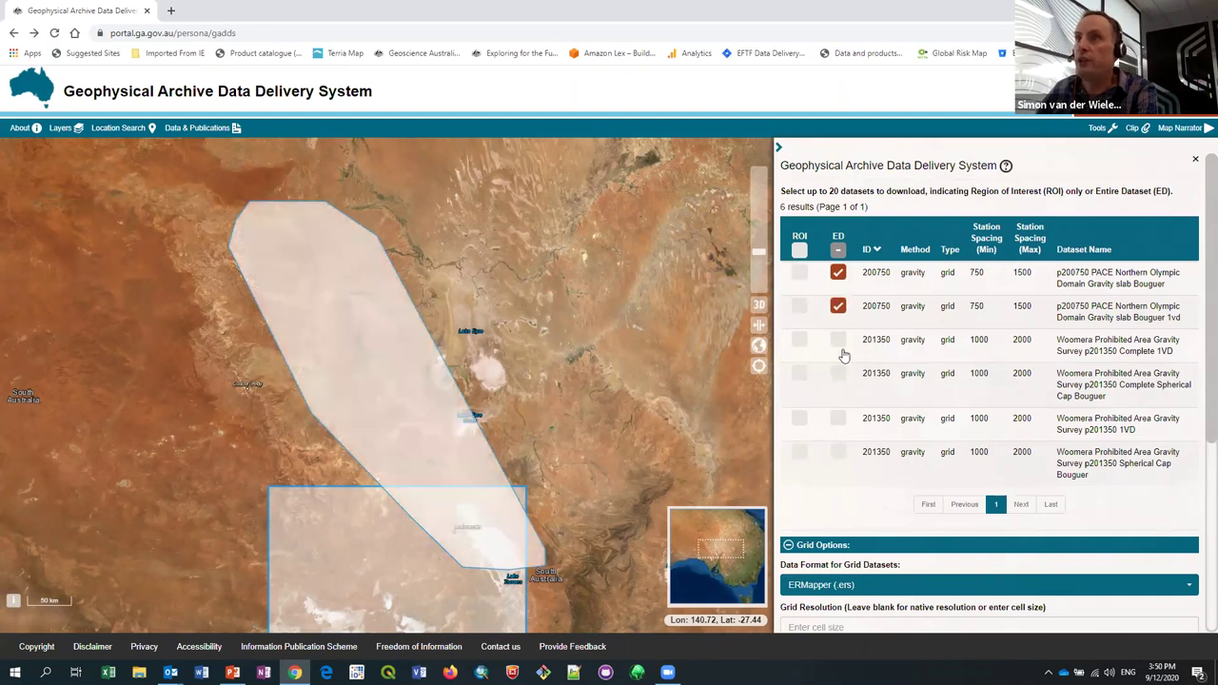
{"action": "left_click", "coordinate": [837, 340]}
{"action": "left_click", "coordinate": [838, 373]}
{"action": "left_click", "coordinate": [837, 418]}
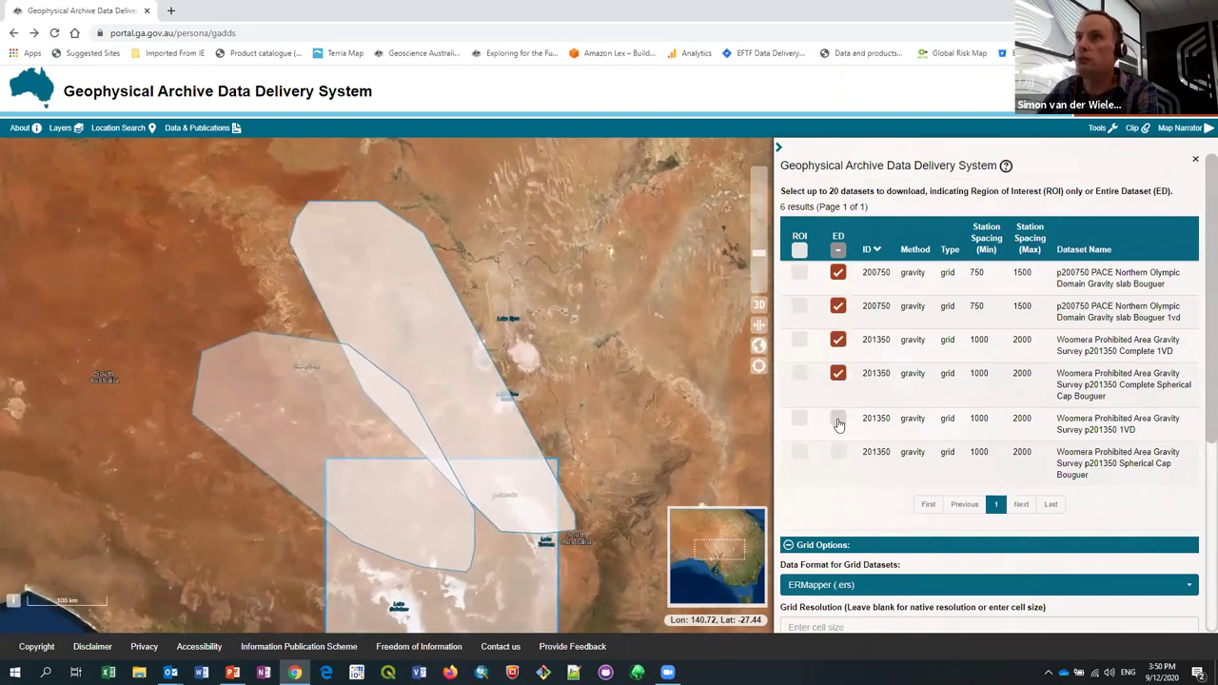
{"action": "left_click", "coordinate": [839, 457]}
{"action": "scroll", "coordinate": [866, 407], "scroll_direction": "down", "scroll_amount": 2}
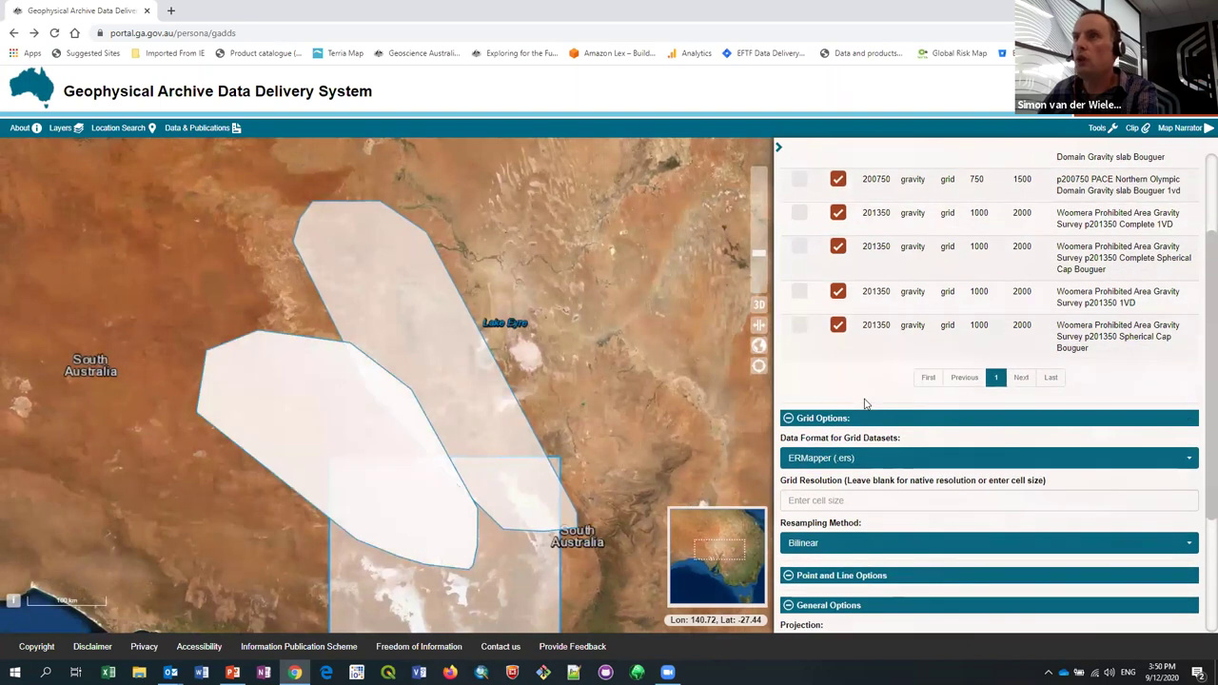
{"action": "scroll", "coordinate": [942, 467], "scroll_direction": "down", "scroll_amount": 2}
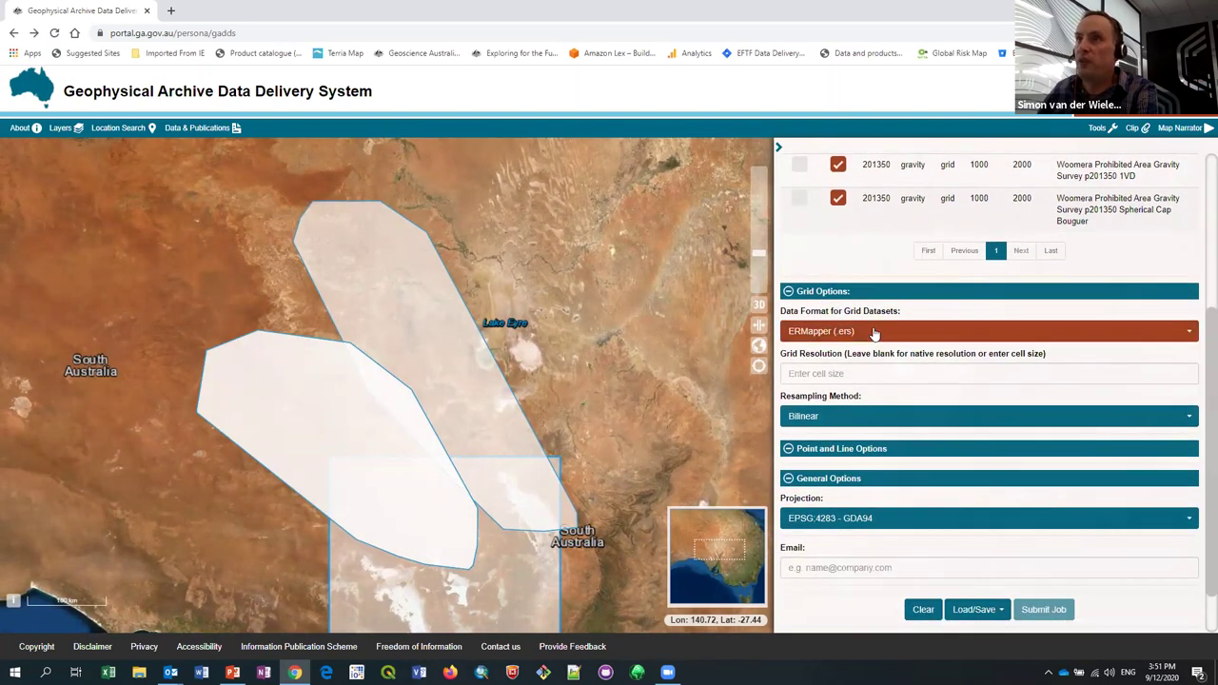
Keep ERMapper (.ers) grid format, choose Cubic Spline resampling, and collapse Point and Line Options
{"action": "left_click", "coordinate": [877, 331]}
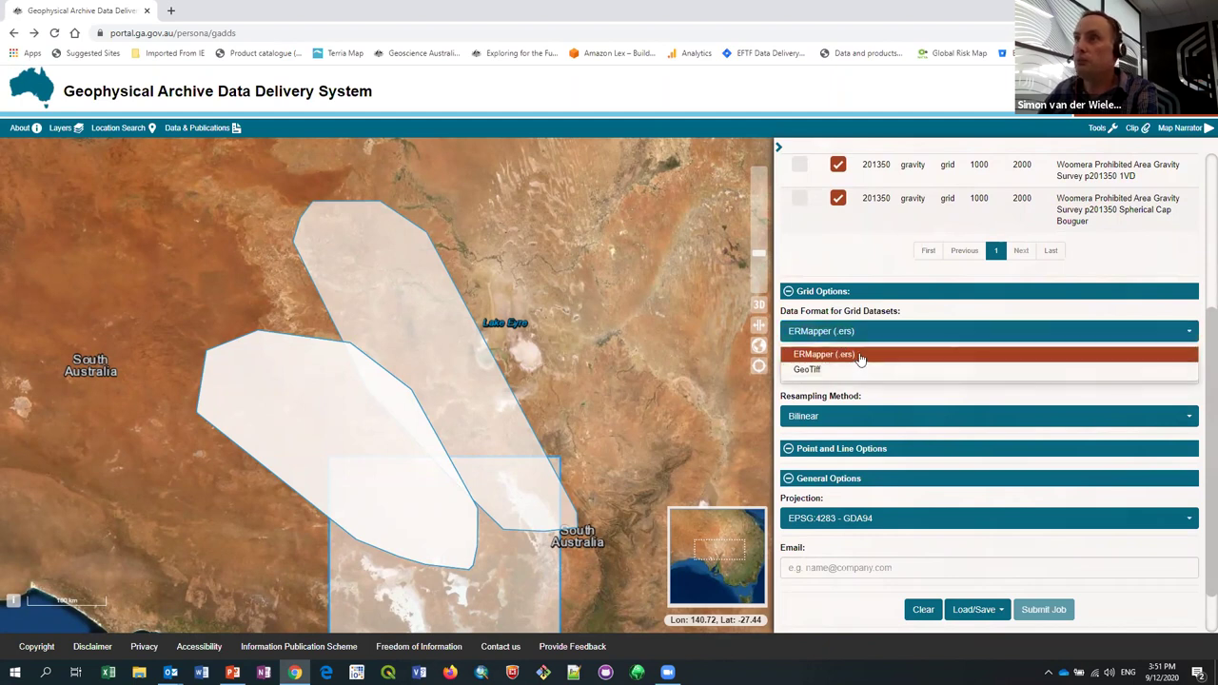
{"action": "left_click", "coordinate": [860, 358]}
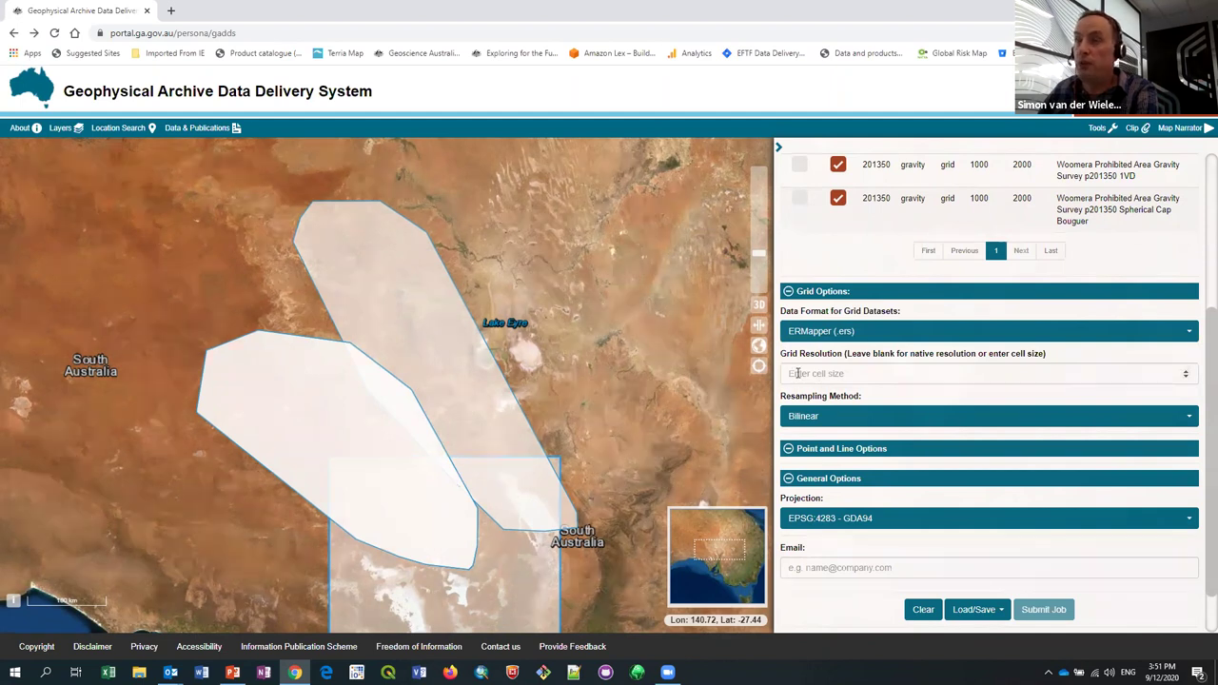
{"action": "left_click", "coordinate": [827, 419]}
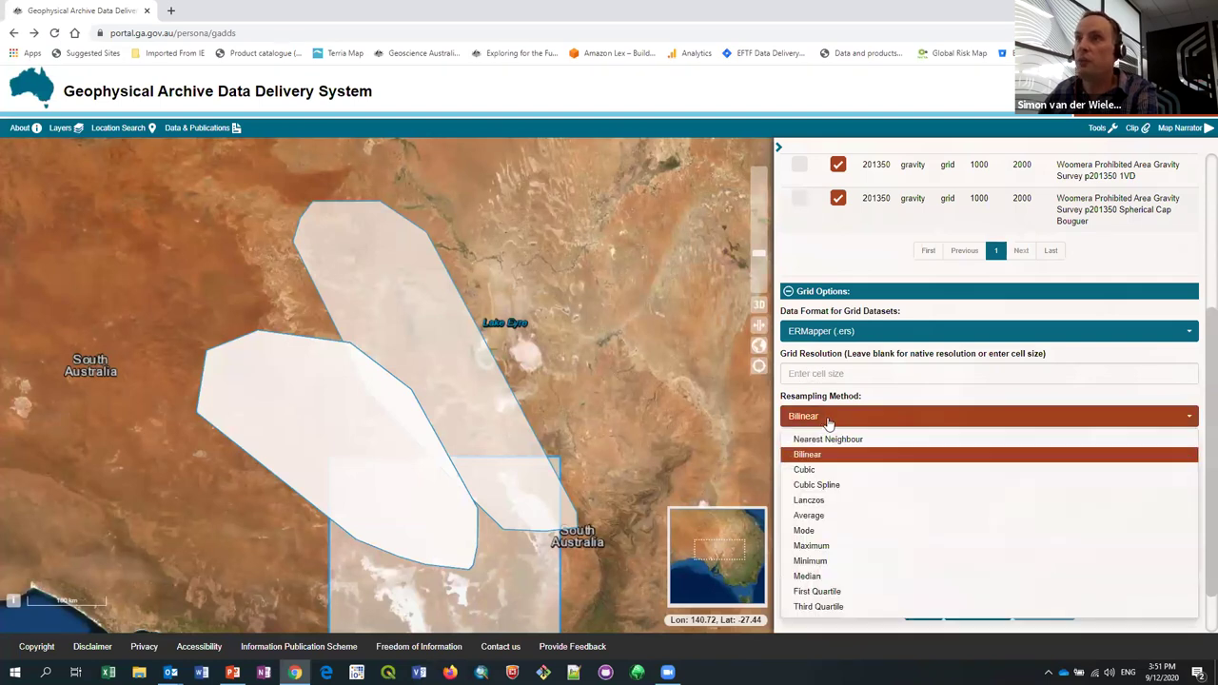
{"action": "left_click", "coordinate": [825, 487]}
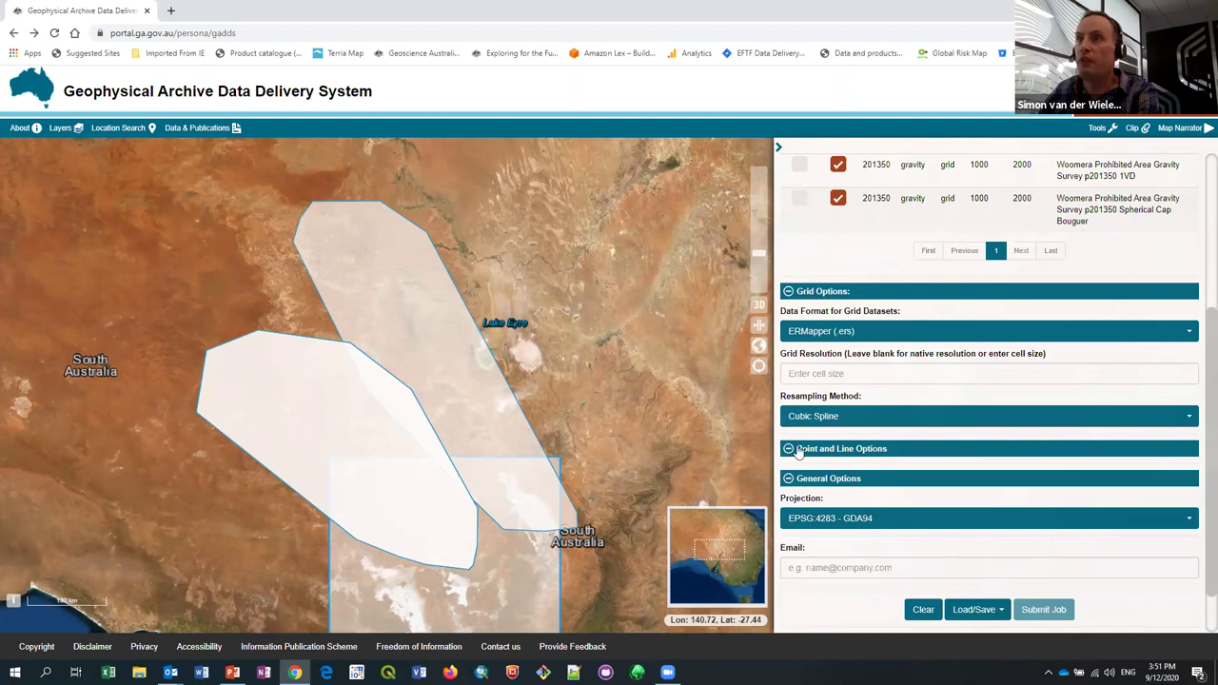
{"action": "left_click", "coordinate": [806, 455]}
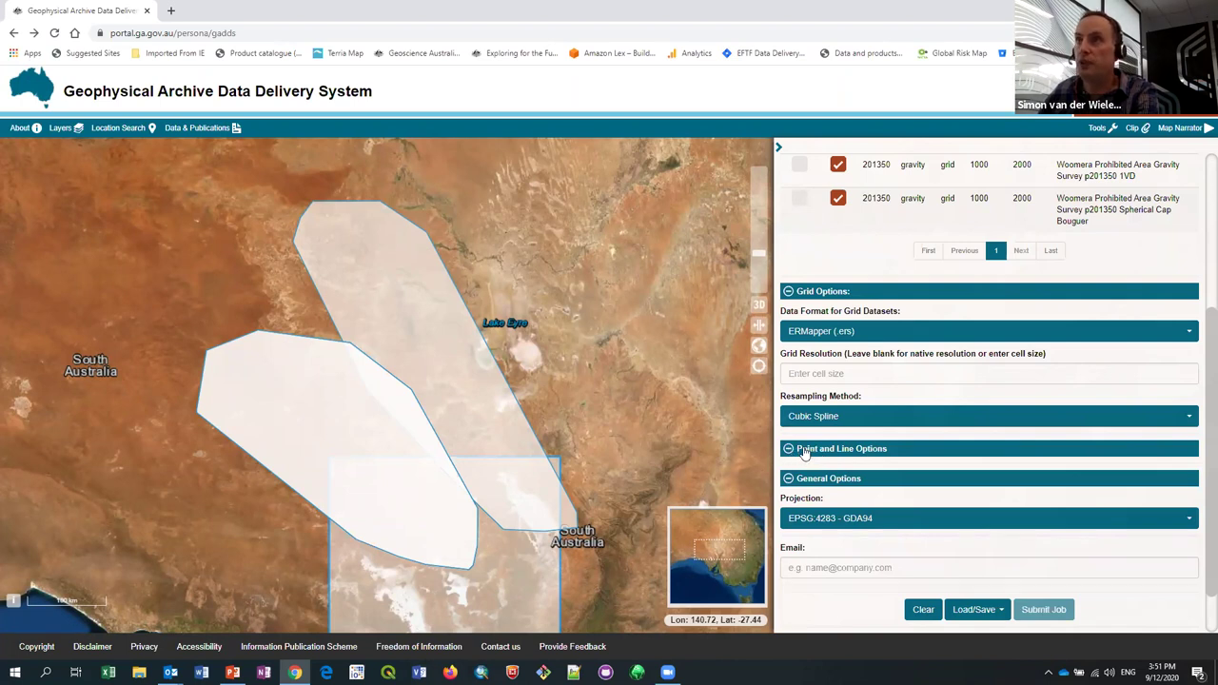
Set the output projection to EPSG:28353 - GDA94 / MGA Zone 53
{"action": "scroll", "coordinate": [824, 493], "scroll_direction": "down", "scroll_amount": 1}
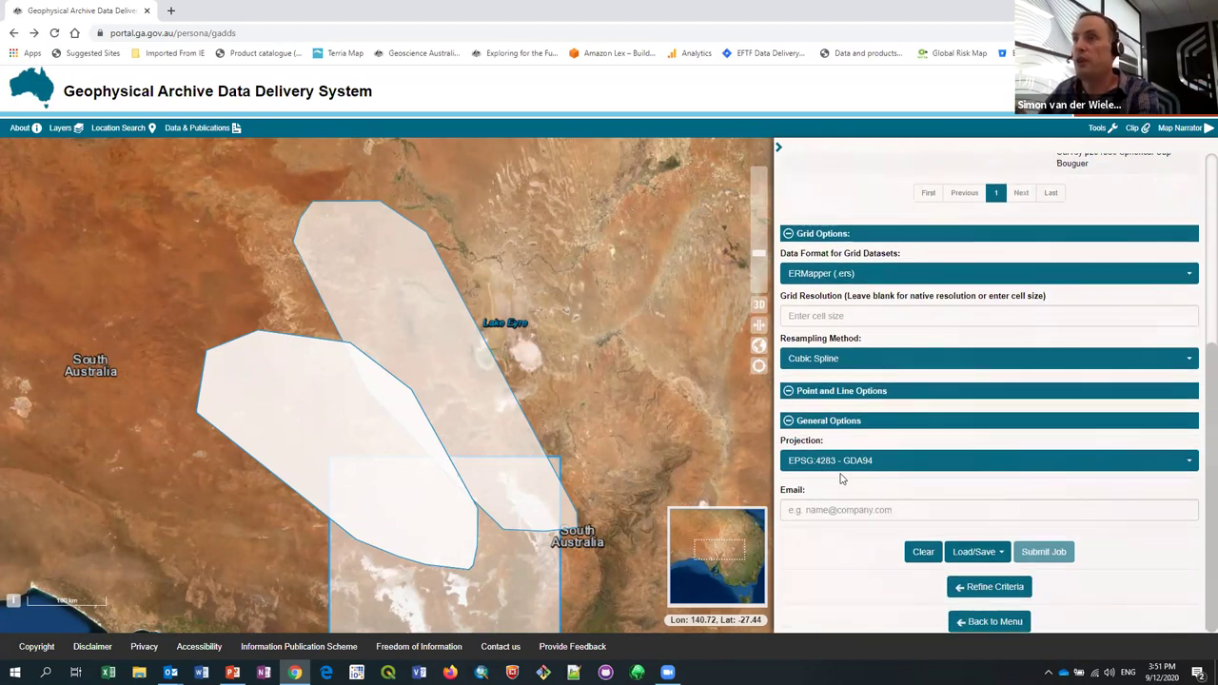
{"action": "left_click", "coordinate": [1104, 467]}
{"action": "scroll", "coordinate": [1038, 555], "scroll_direction": "down", "scroll_amount": 1}
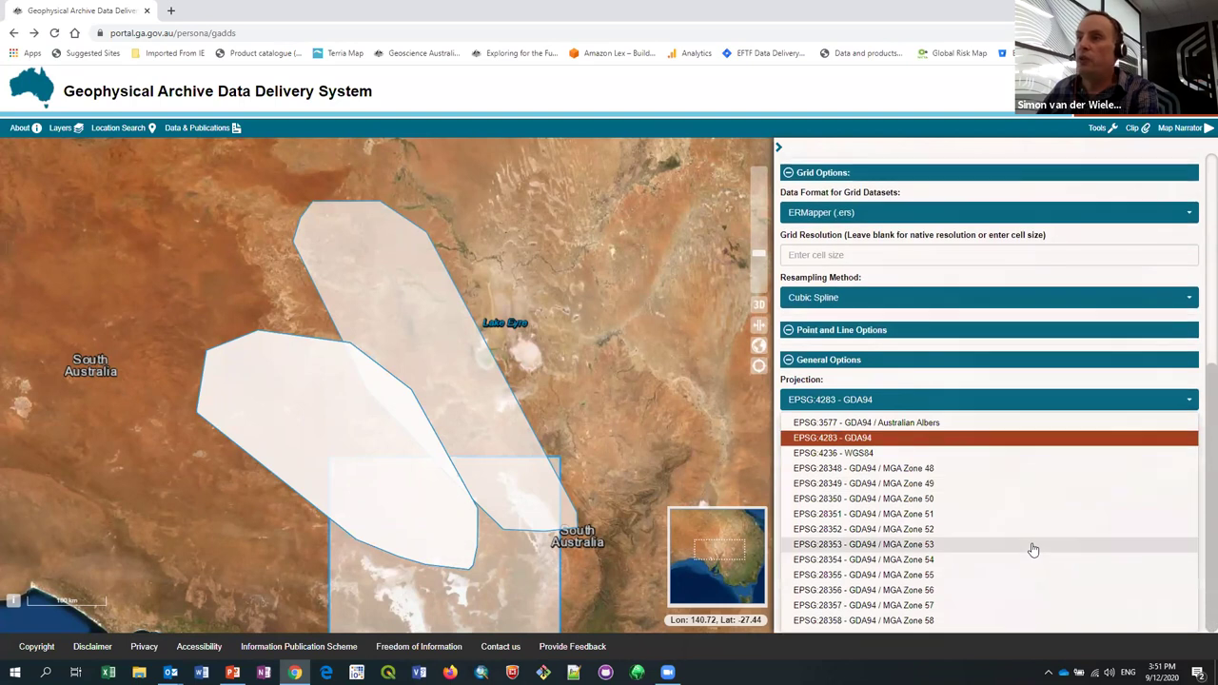
{"action": "left_click", "coordinate": [955, 551]}
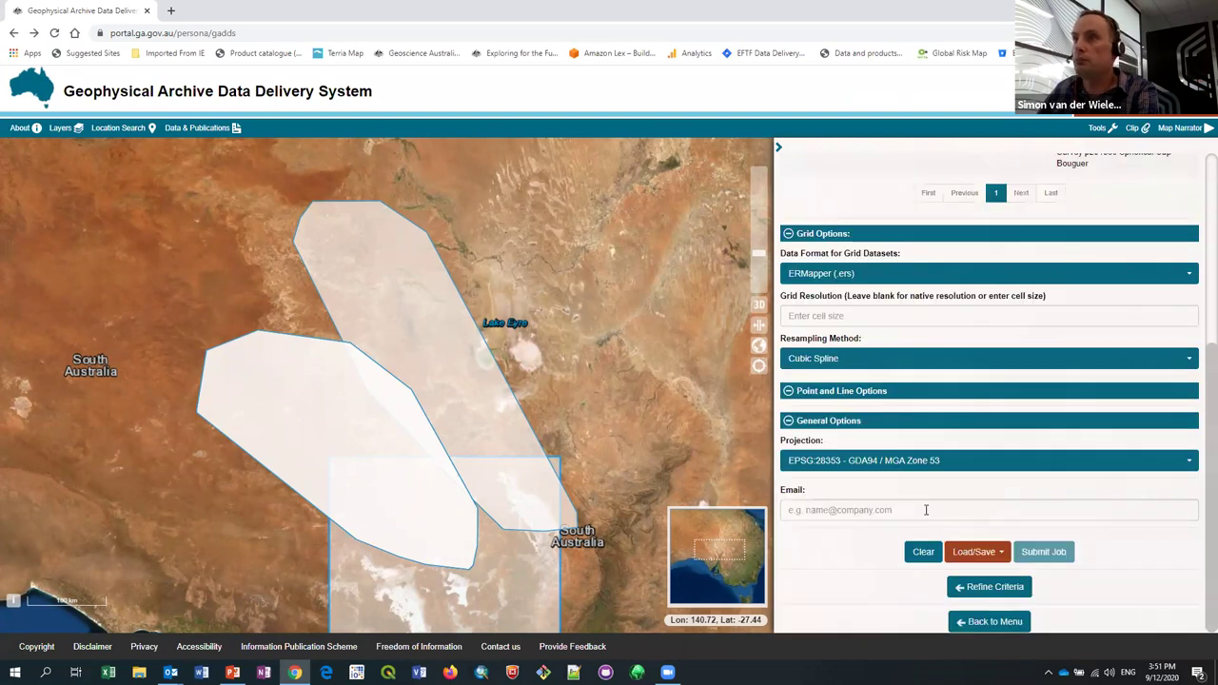
Fill in the contact e-mail from the autofill suggestion and submit the download job
{"action": "left_click", "coordinate": [927, 509]}
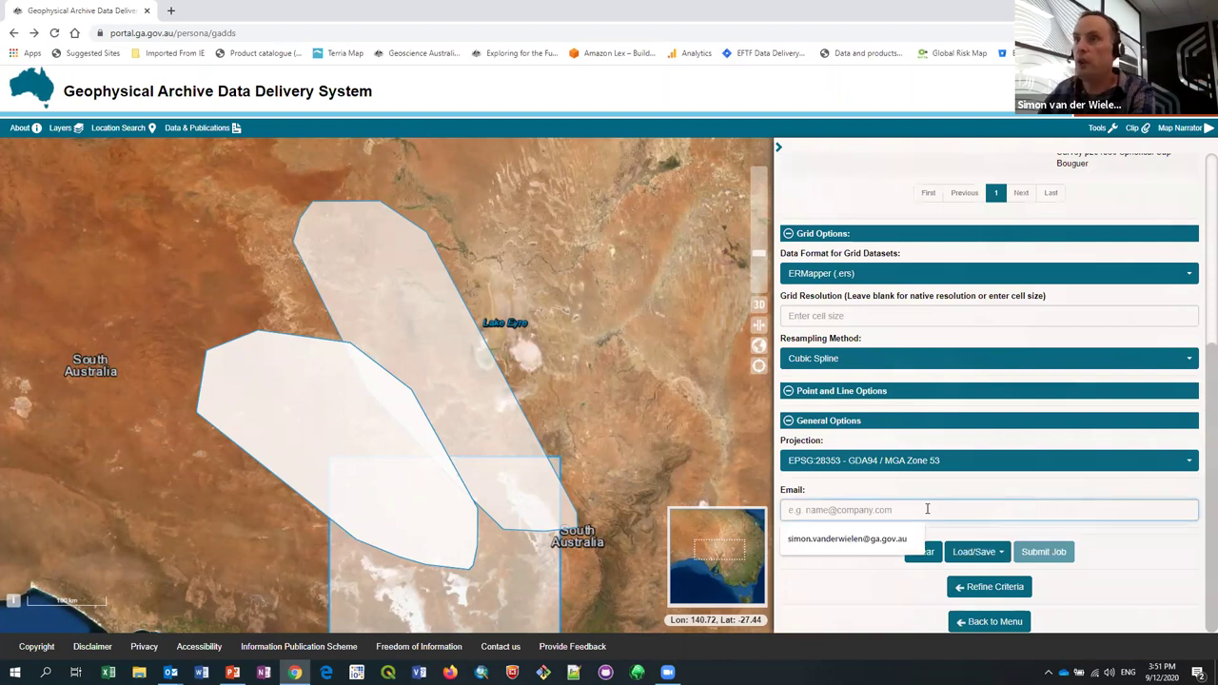
{"action": "left_click", "coordinate": [870, 543]}
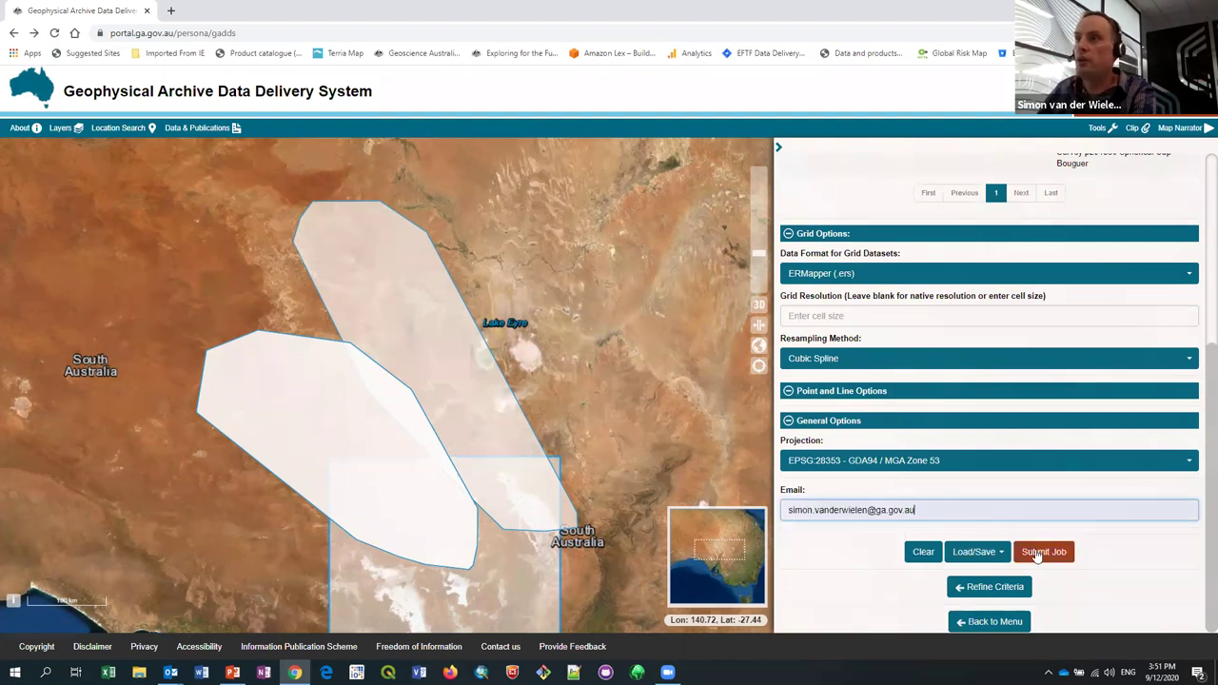
{"action": "left_click", "coordinate": [1038, 557]}
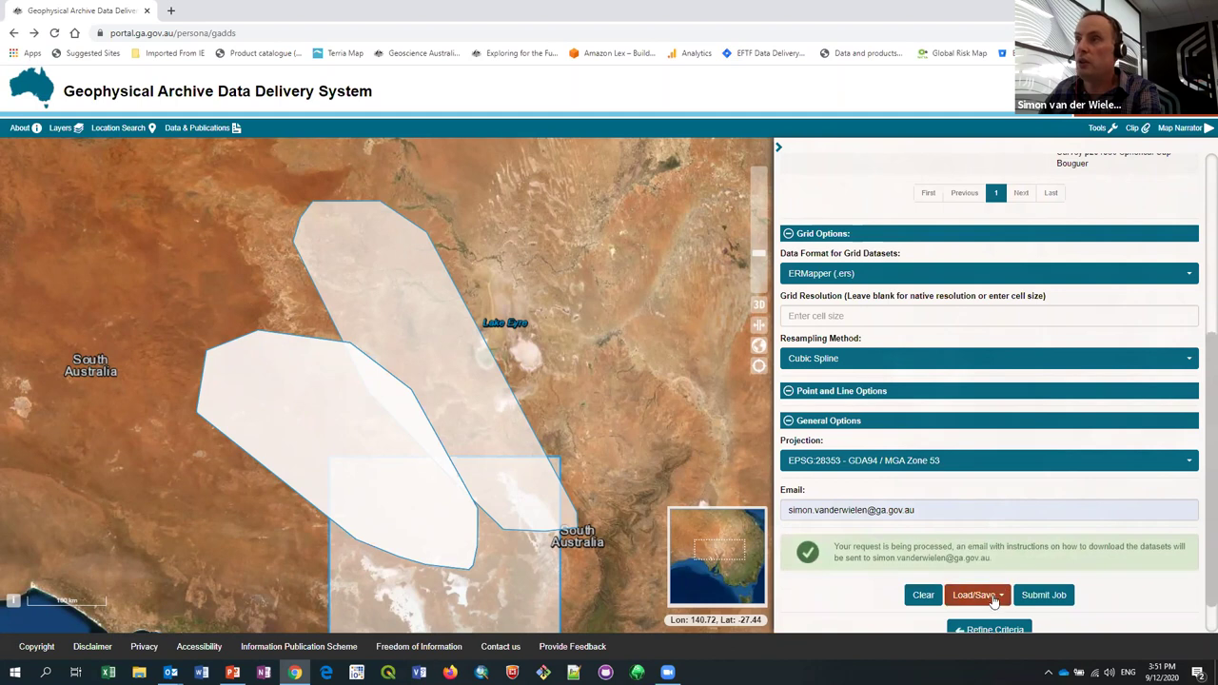
Save the job settings via Load/Save > Save Job, producing CQL_GADDS_Job (2).json
{"action": "scroll", "coordinate": [996, 596], "scroll_direction": "down", "scroll_amount": 1}
{"action": "left_click", "coordinate": [980, 554]}
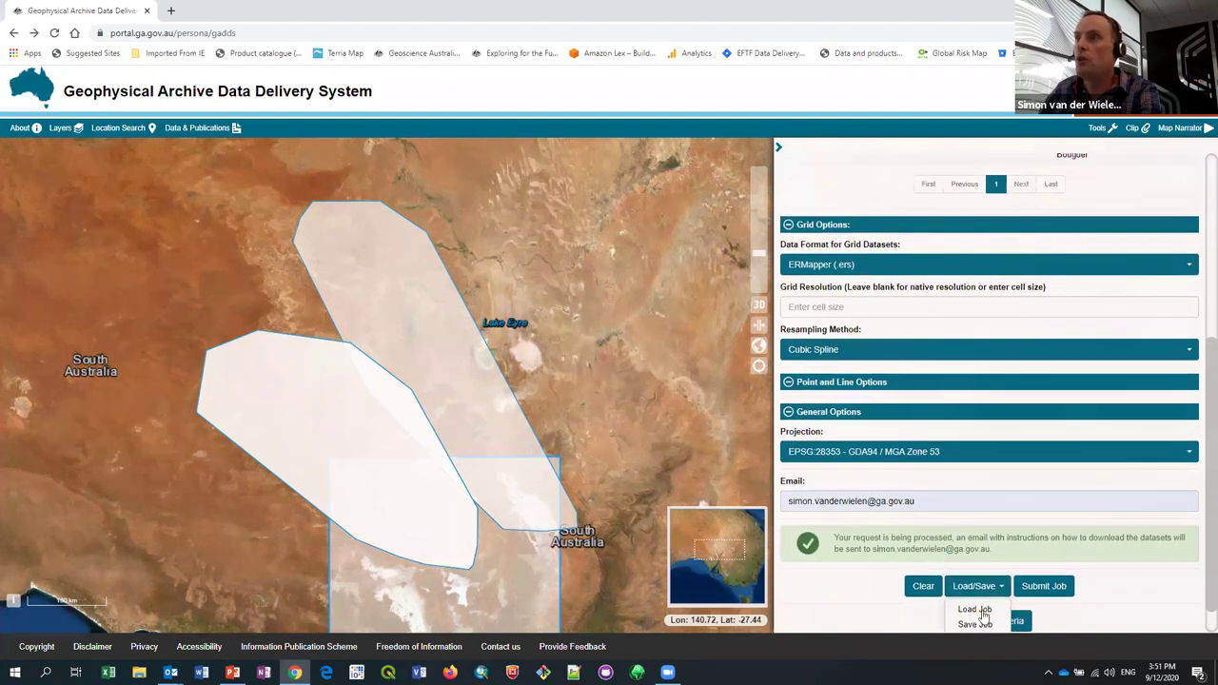
{"action": "left_click", "coordinate": [983, 624]}
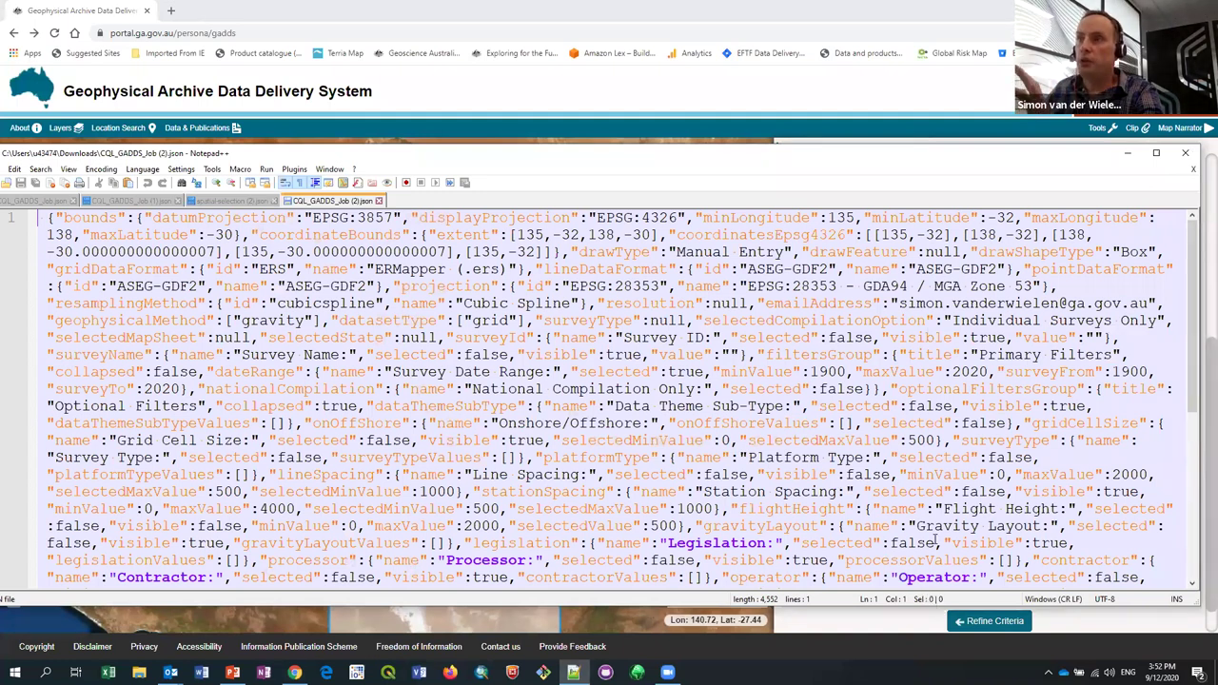
Leave the Notepad++ job file and return to the GADDS job confirmation page
{"action": "key", "text": "alt+Tab"}
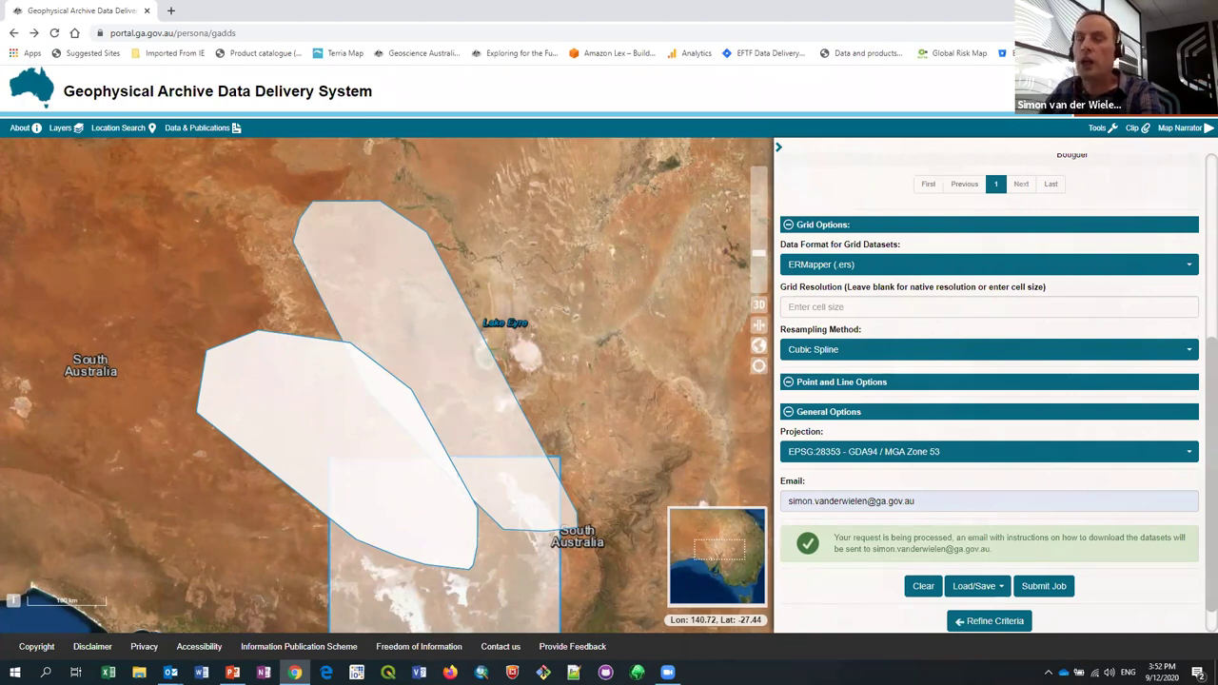
Read the 'Your data is ready' email's six gravity datasets and zip link, then close it
{"action": "key", "text": "alt+Tab"}
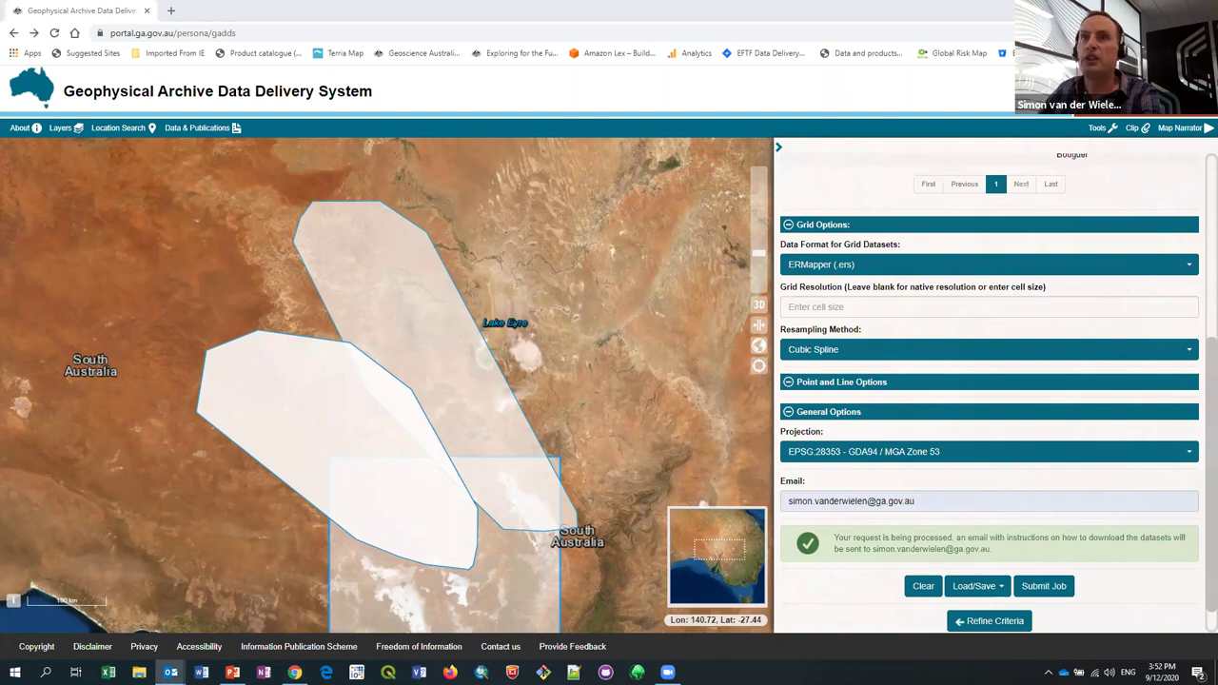
{"action": "key", "text": "alt+Tab"}
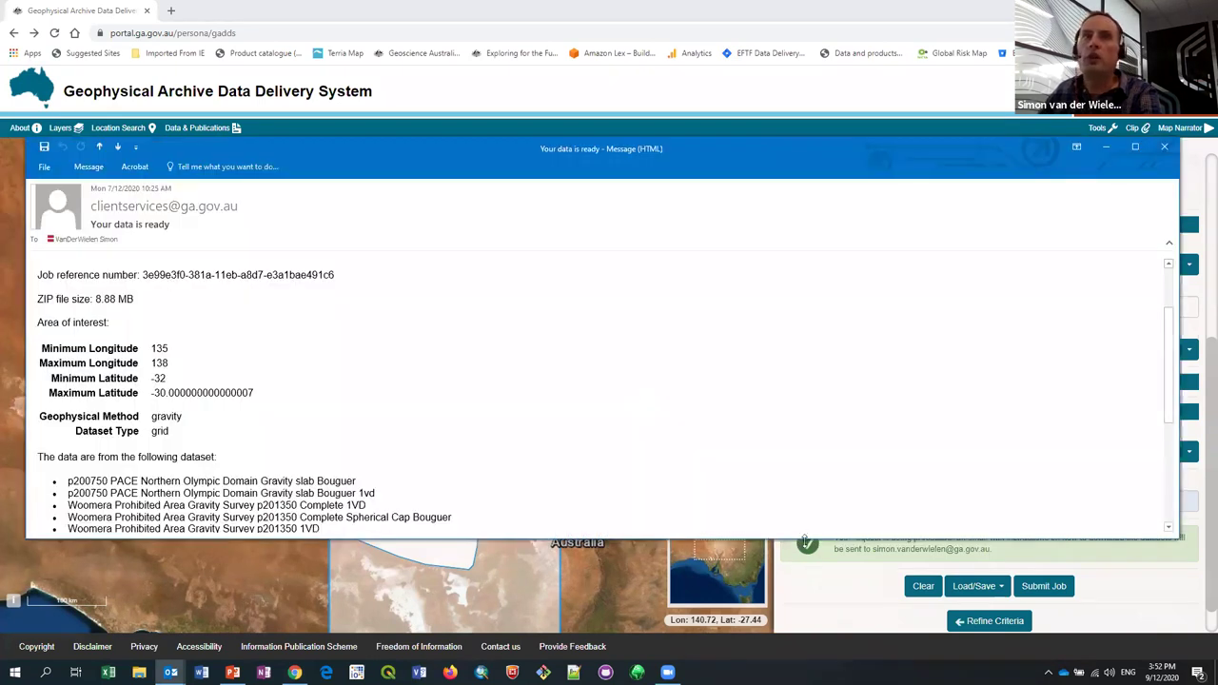
{"action": "left_click_drag", "start_coordinate": [804, 539], "coordinate": [804, 598]}
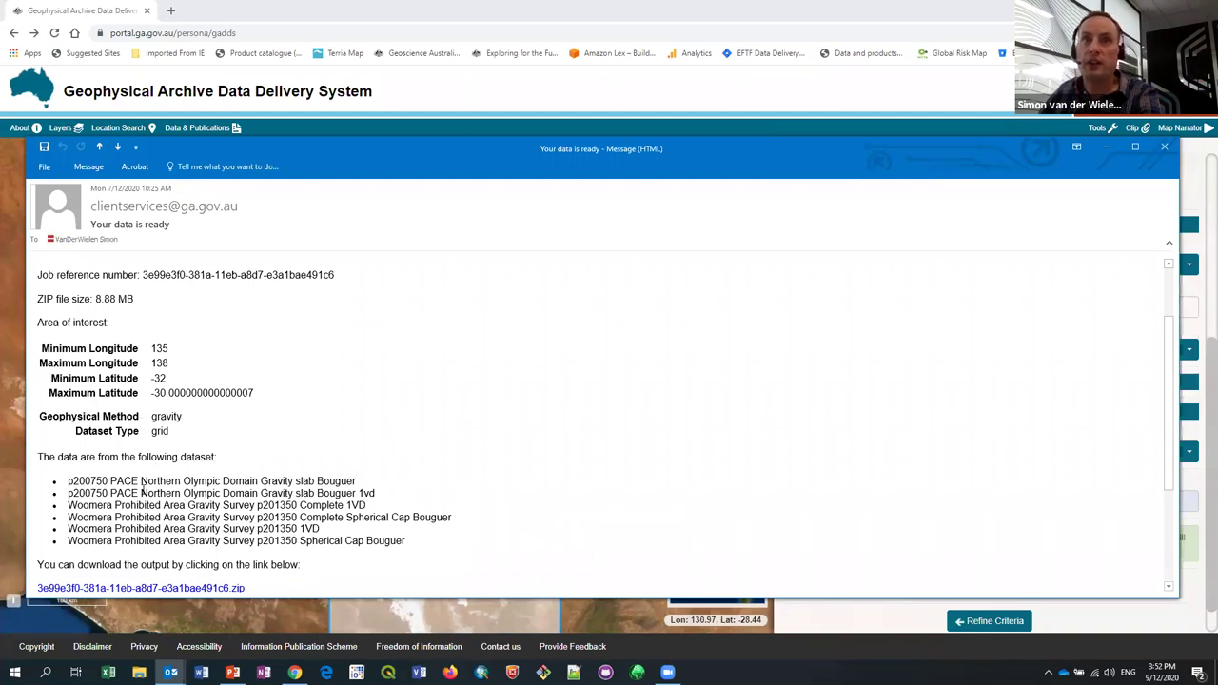
{"action": "scroll", "coordinate": [144, 491], "scroll_direction": "down", "scroll_amount": 1}
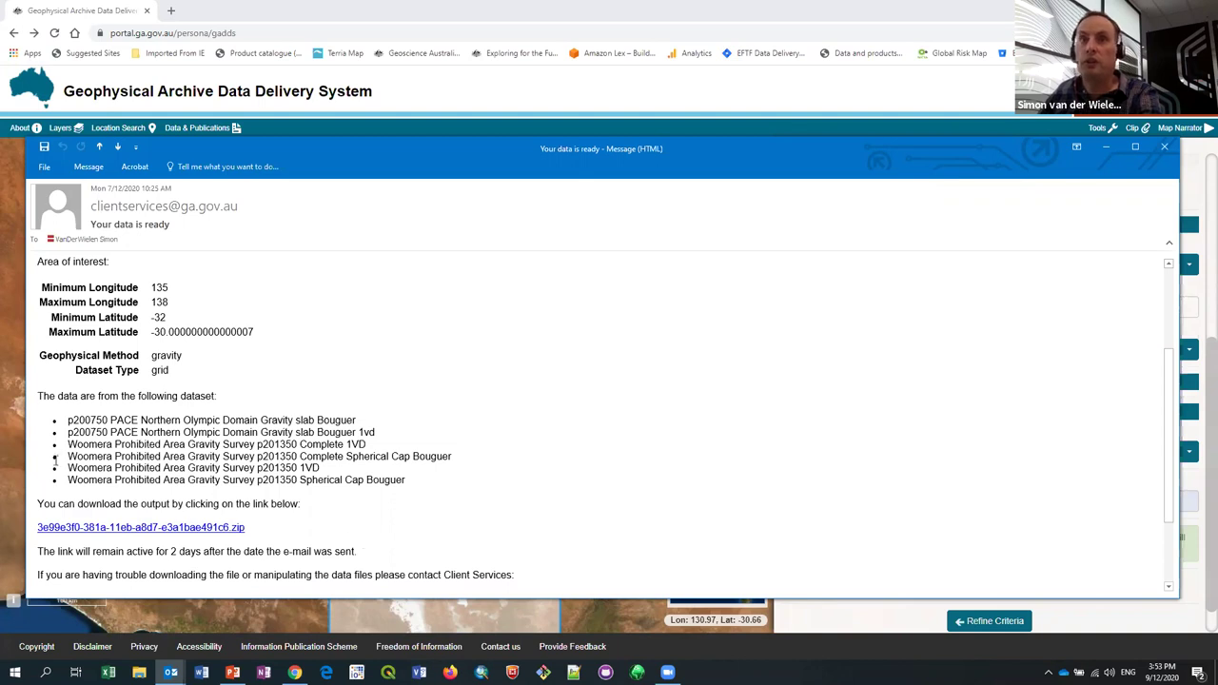
{"action": "scroll", "coordinate": [492, 462], "scroll_direction": "down", "scroll_amount": 2}
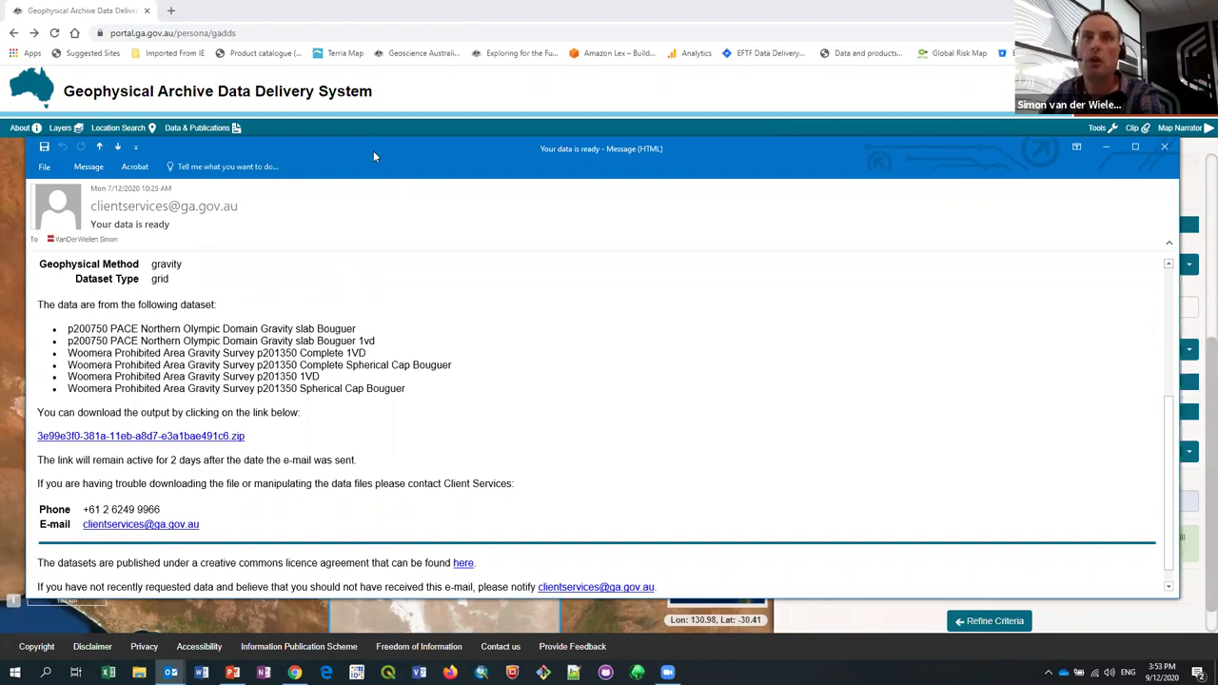
{"action": "left_click_drag", "start_coordinate": [374, 155], "coordinate": [381, 186]}
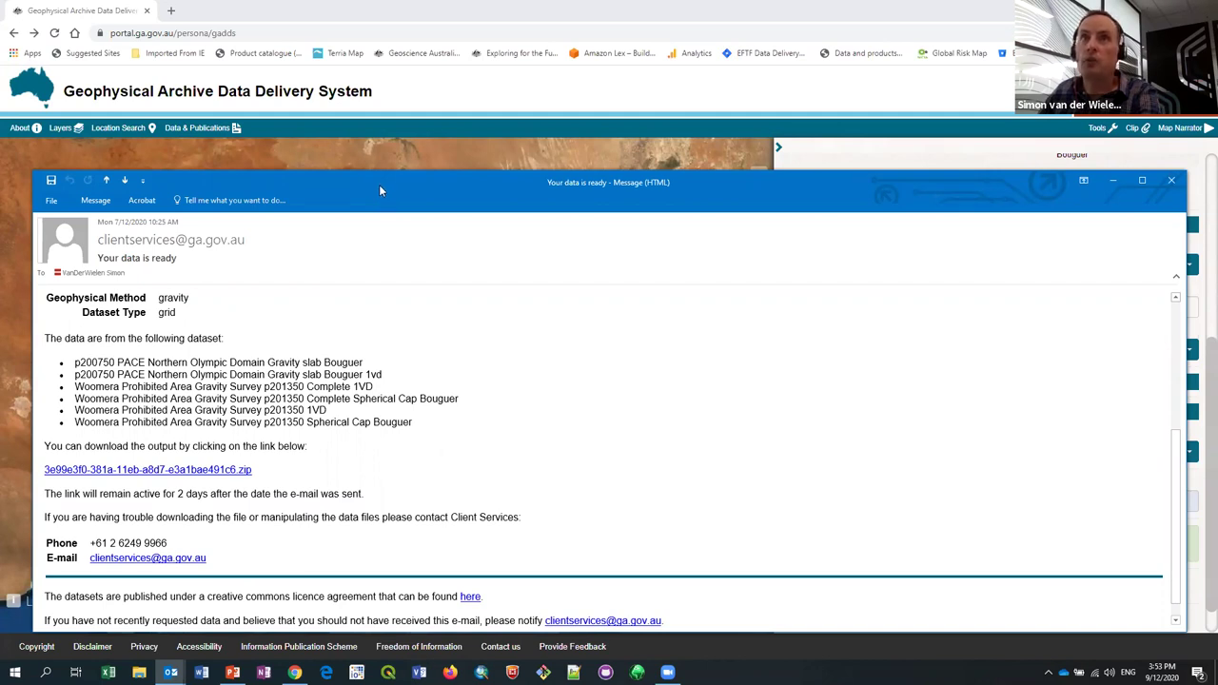
{"action": "left_click_drag", "start_coordinate": [379, 184], "coordinate": [385, 206]}
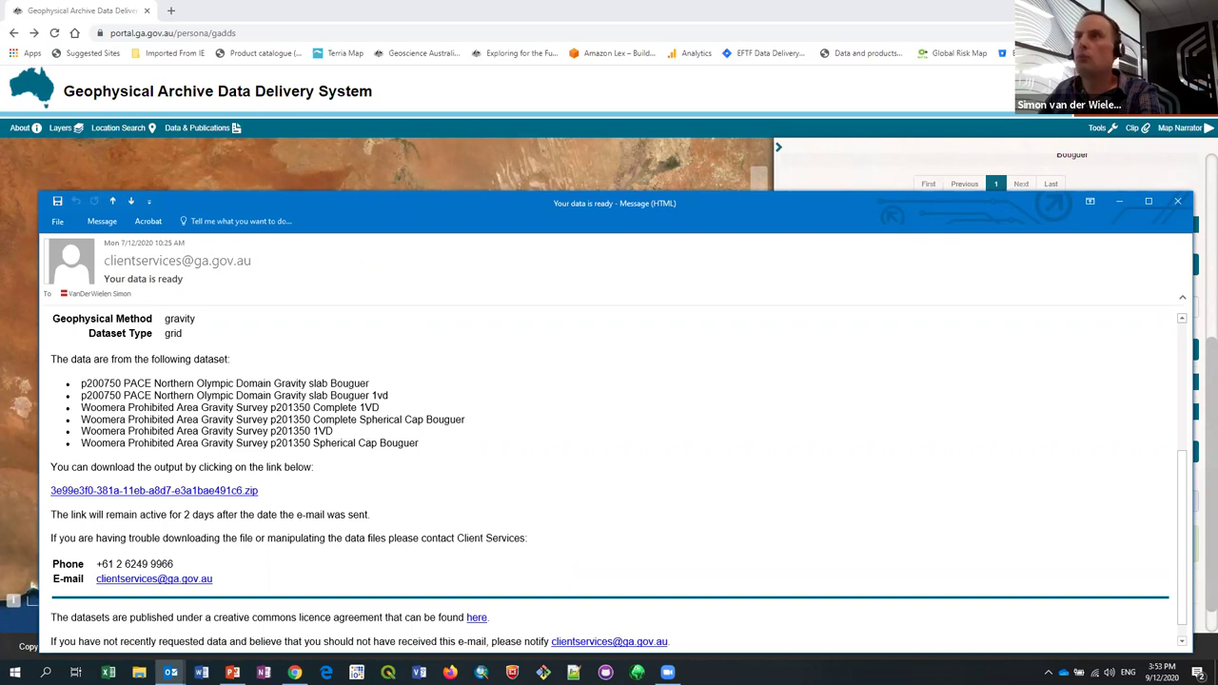
{"action": "key", "text": "alt+Tab"}
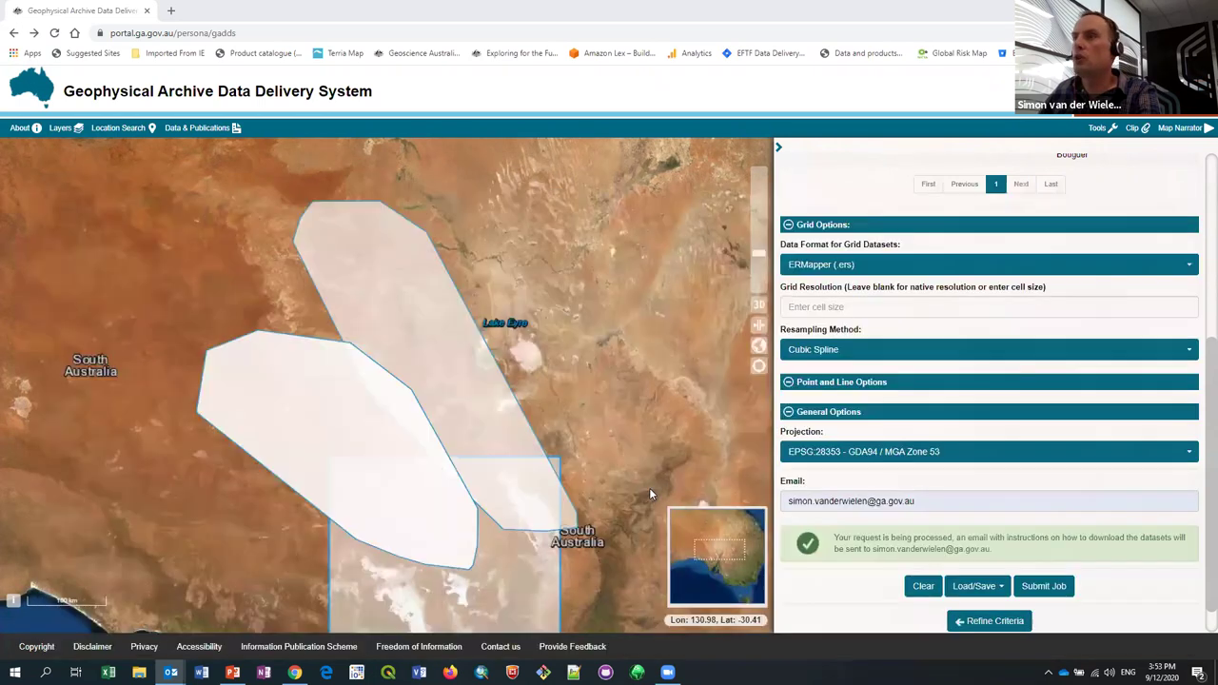
Reopen the search criteria and switch Geophysical Method from gravity to magnetic
{"action": "left_click", "coordinate": [981, 622]}
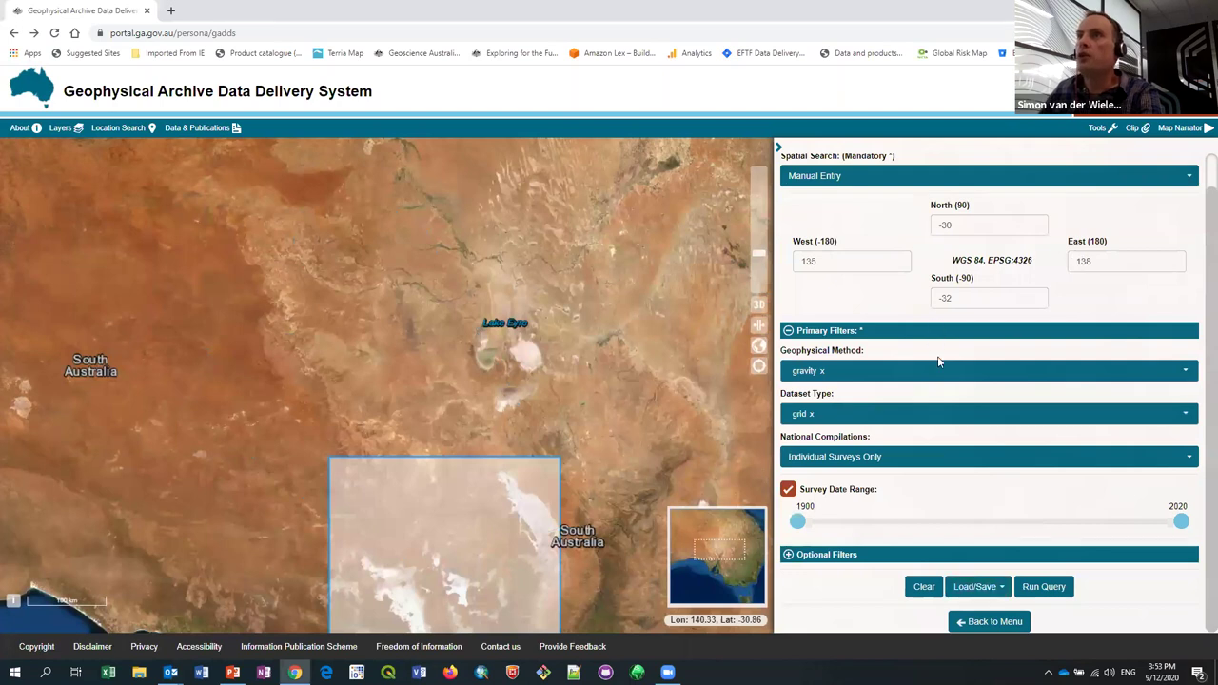
{"action": "scroll", "coordinate": [1142, 413], "scroll_direction": "up", "scroll_amount": 1}
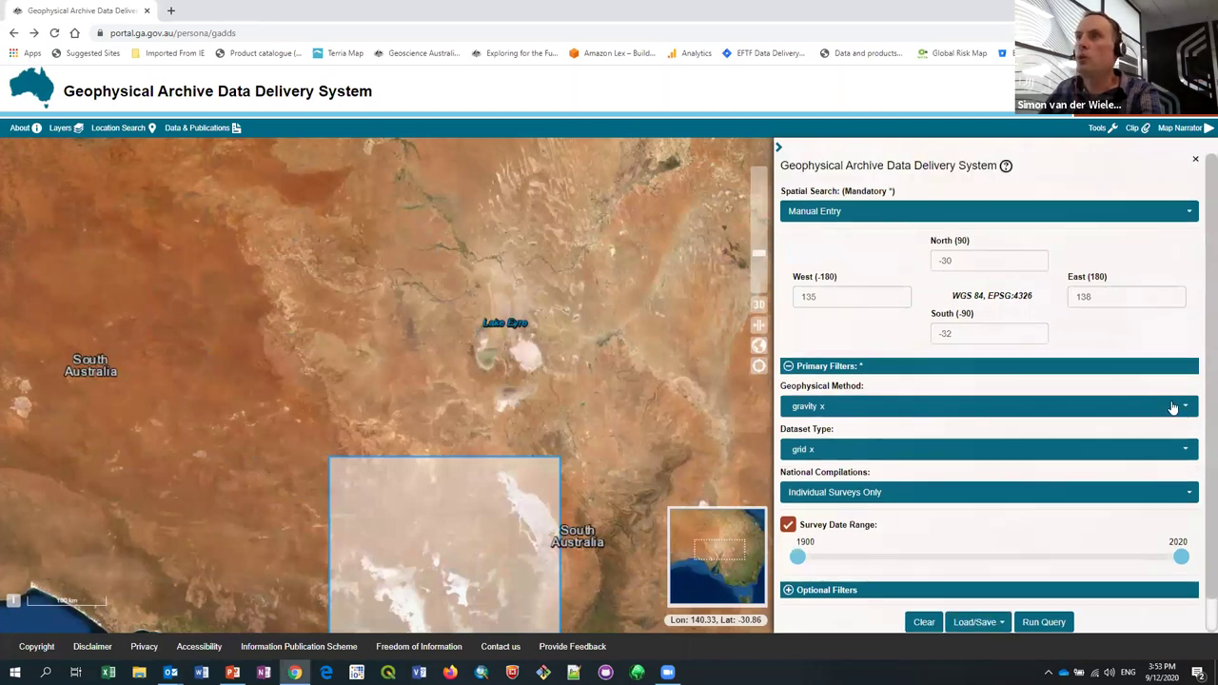
{"action": "left_click", "coordinate": [1174, 408]}
{"action": "left_click", "coordinate": [793, 490]}
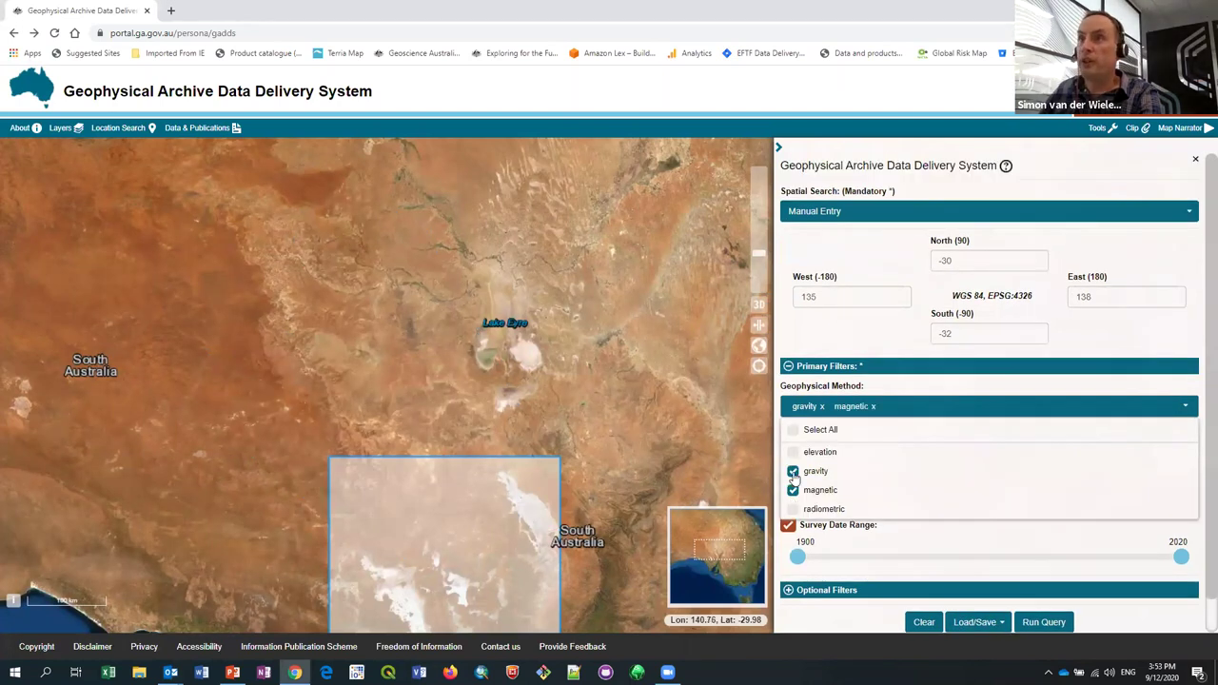
{"action": "left_click", "coordinate": [793, 471]}
{"action": "left_click", "coordinate": [1061, 411]}
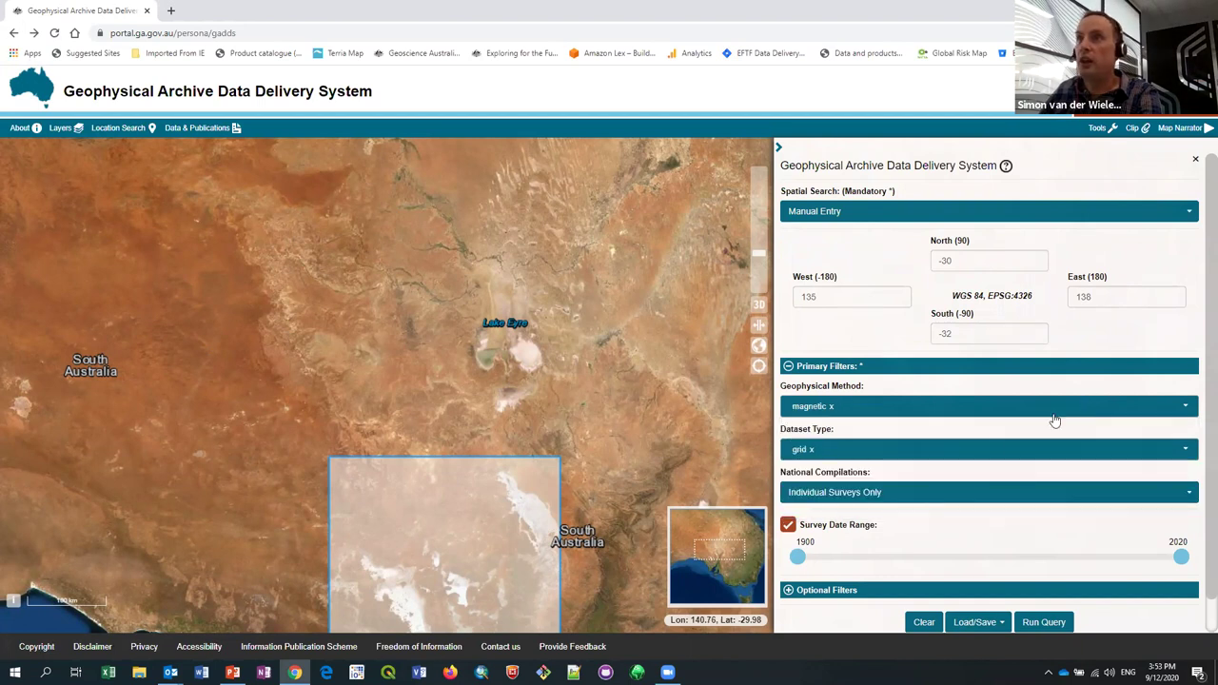
Change Dataset Type from grid to line and run the query
{"action": "left_click", "coordinate": [884, 455]}
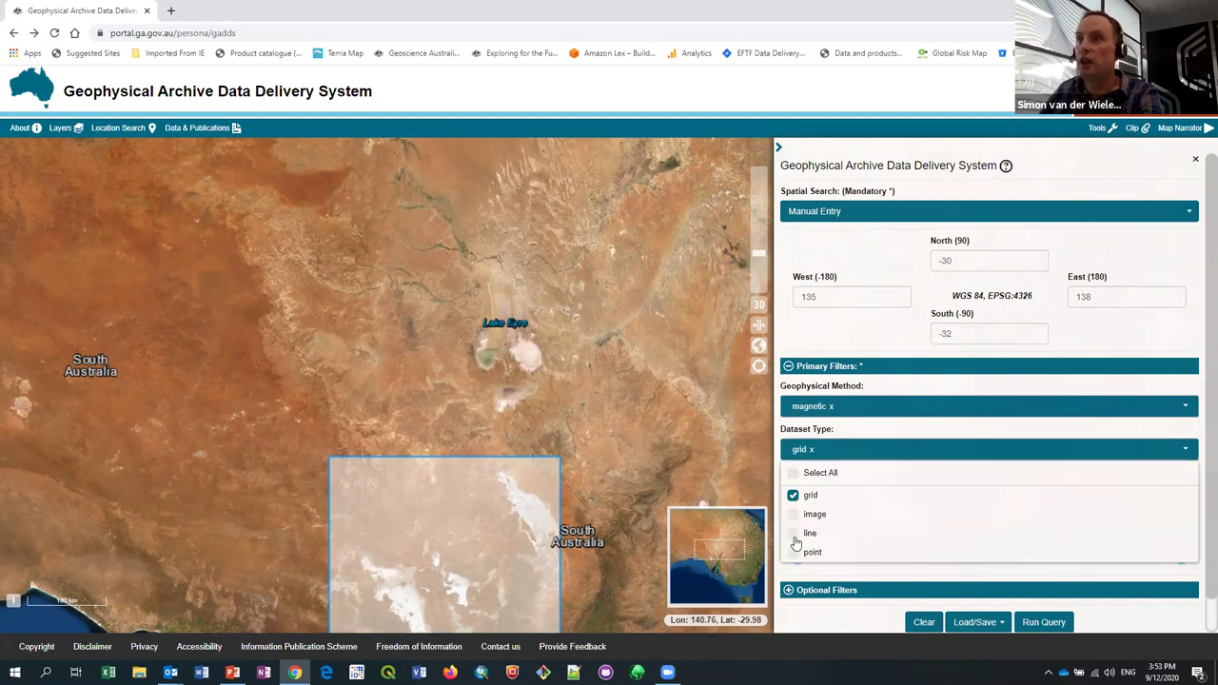
{"action": "left_click", "coordinate": [793, 533]}
{"action": "left_click", "coordinate": [793, 495]}
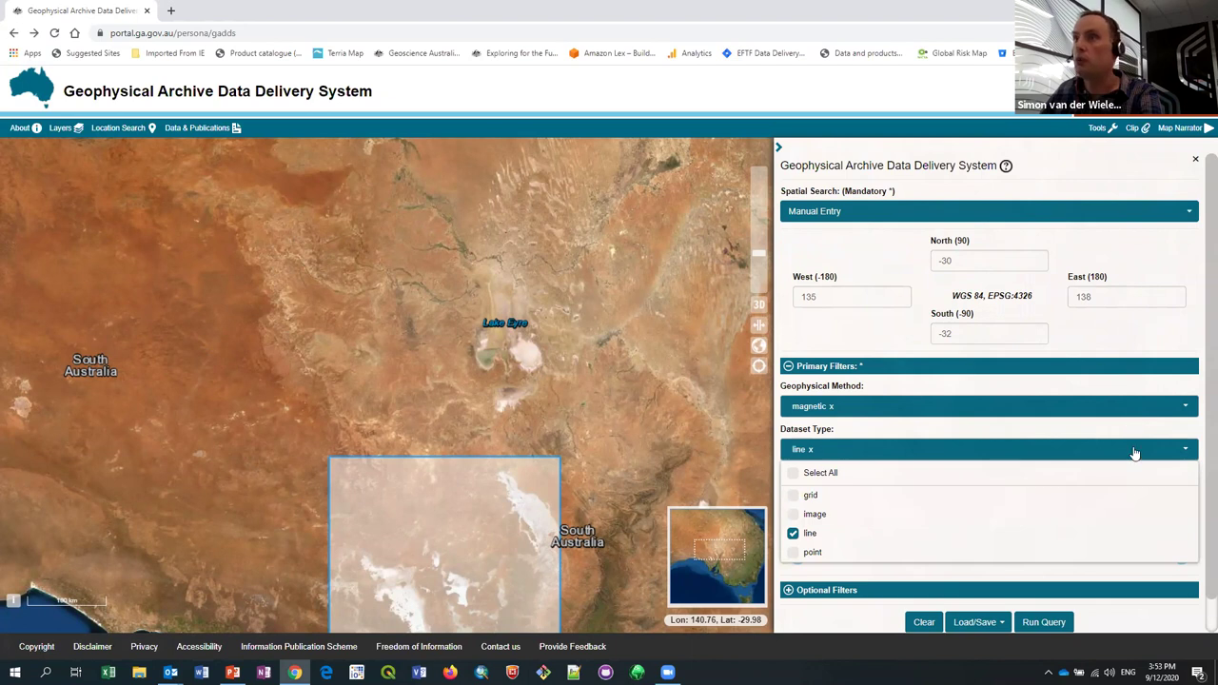
{"action": "left_click", "coordinate": [1123, 455]}
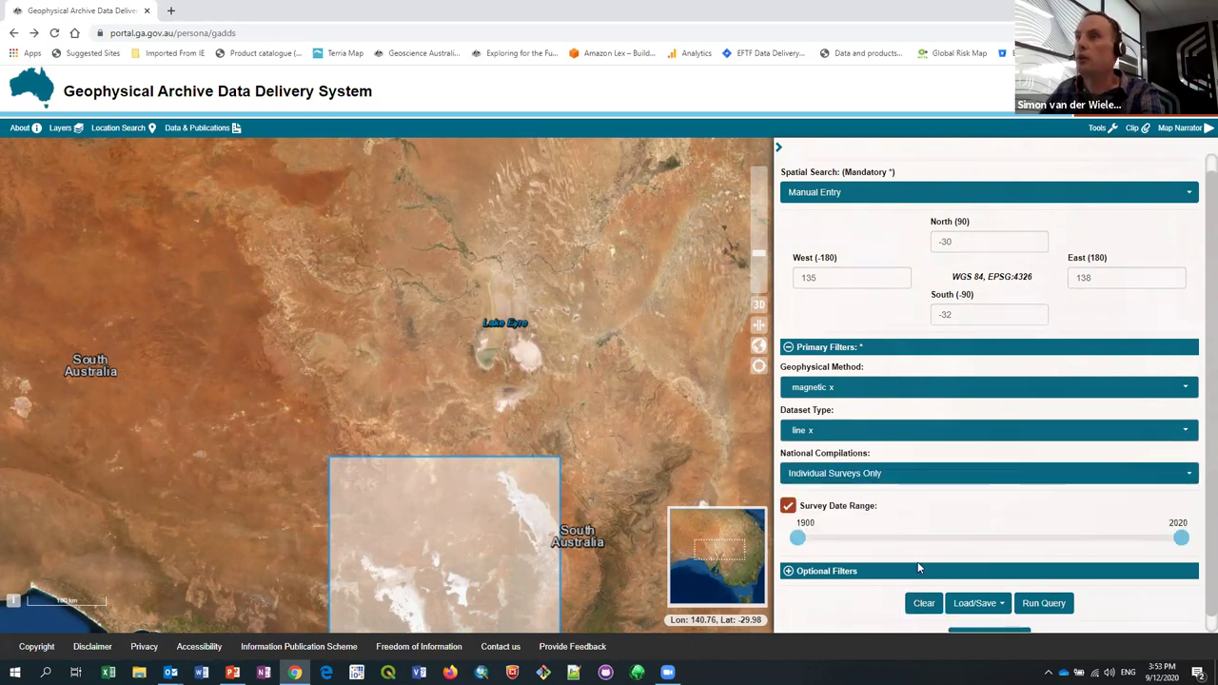
{"action": "scroll", "coordinate": [918, 568], "scroll_direction": "down", "scroll_amount": 1}
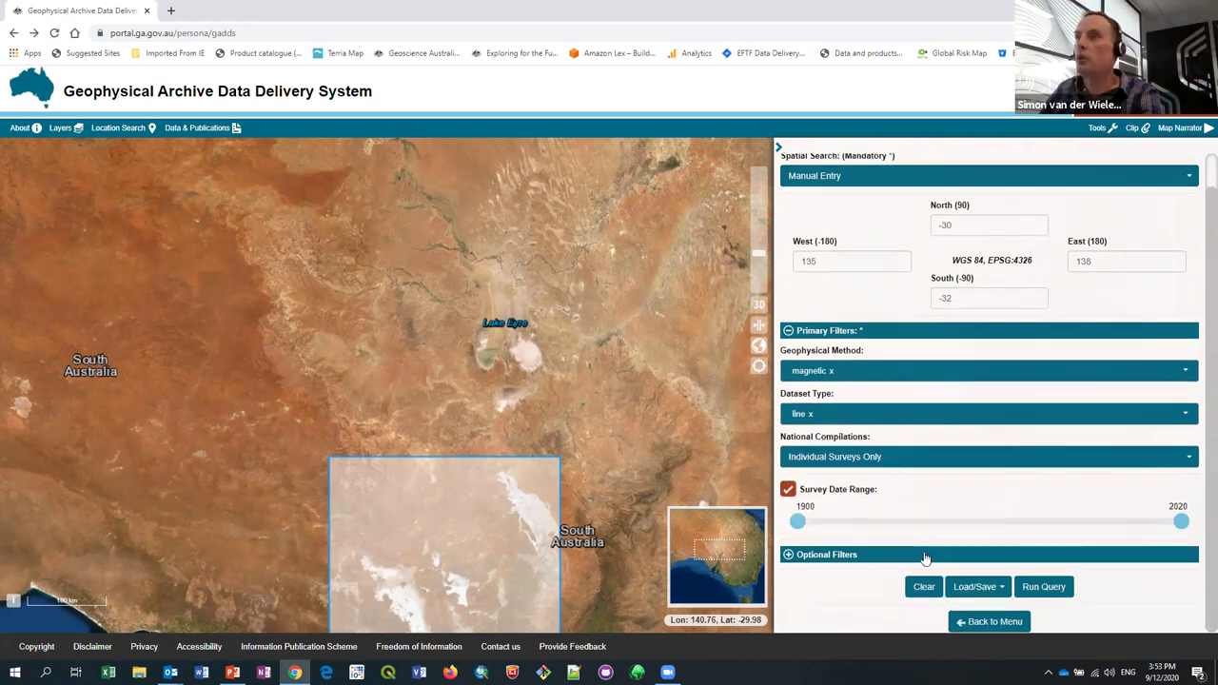
{"action": "left_click", "coordinate": [1044, 587]}
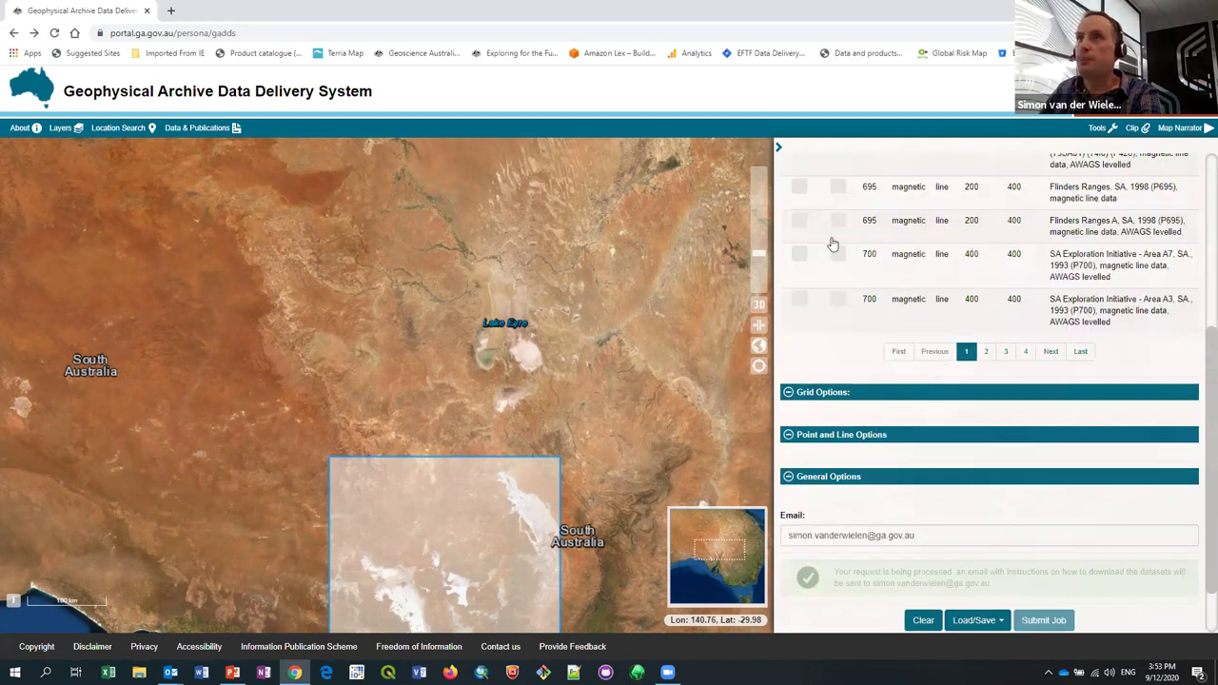
{"action": "scroll", "coordinate": [832, 244], "scroll_direction": "up", "scroll_amount": 3}
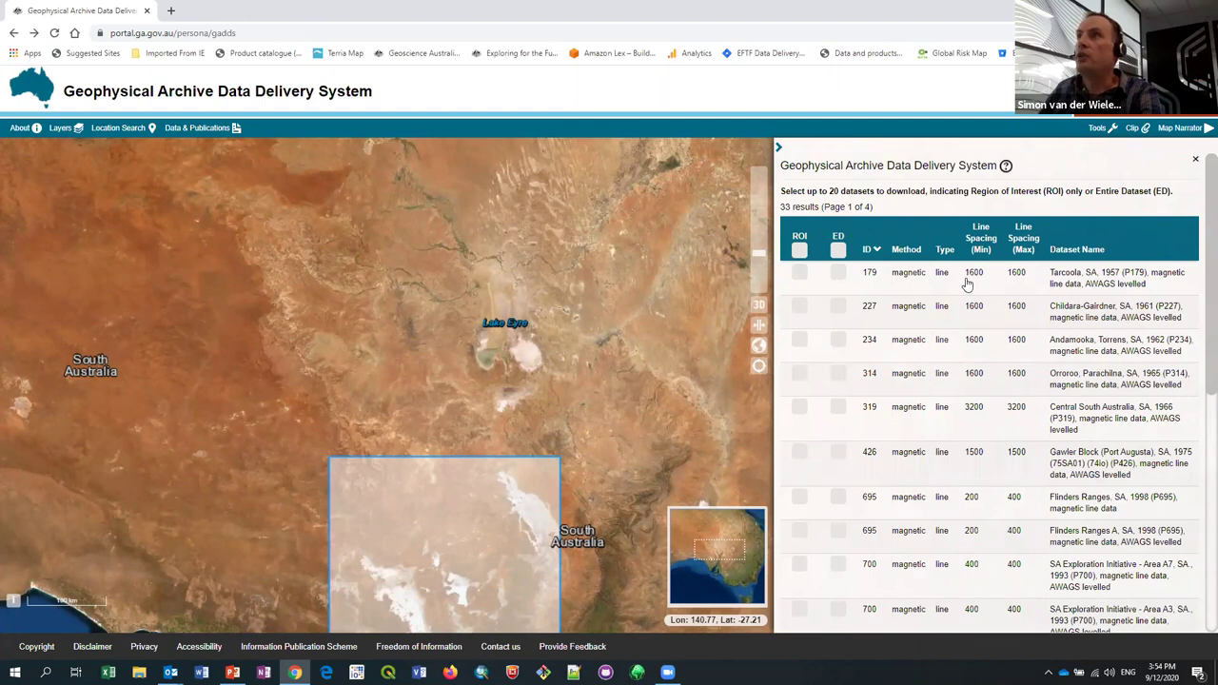
{"action": "left_click_drag", "start_coordinate": [522, 526], "coordinate": [531, 348]}
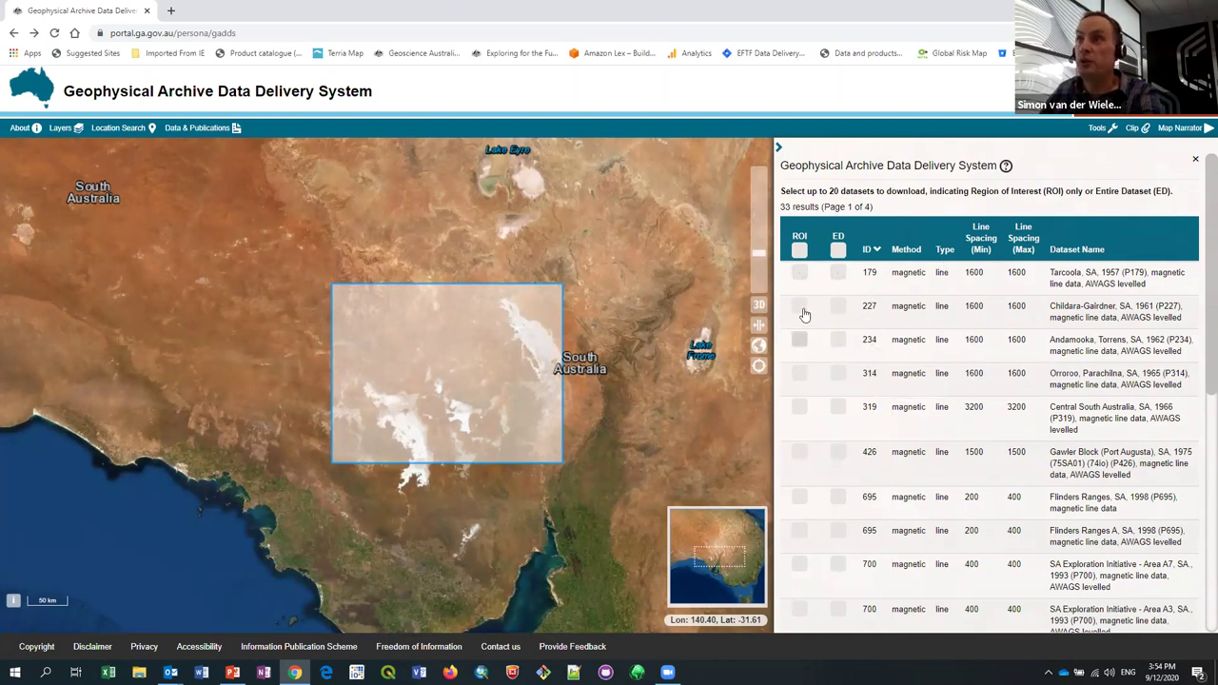
{"action": "left_click_drag", "start_coordinate": [1201, 376], "coordinate": [1201, 627]}
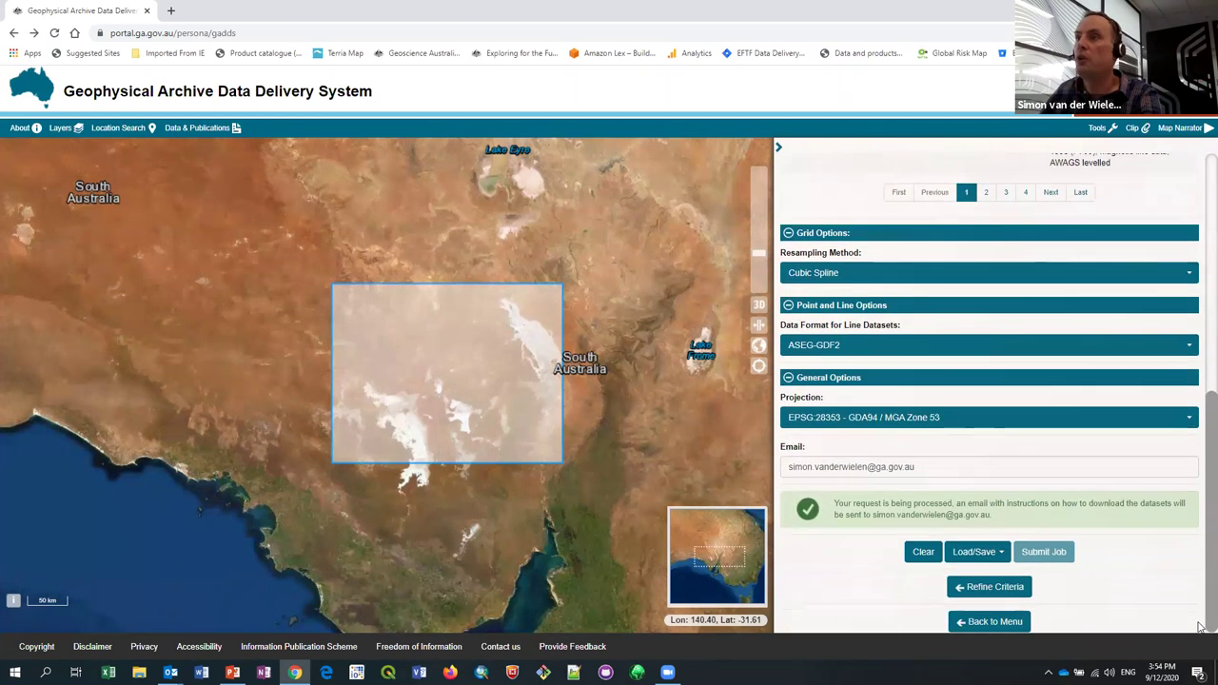
Enable the Line Spacing optional filter at 0–319 and rerun the magnetic line query
{"action": "left_click", "coordinate": [1007, 588]}
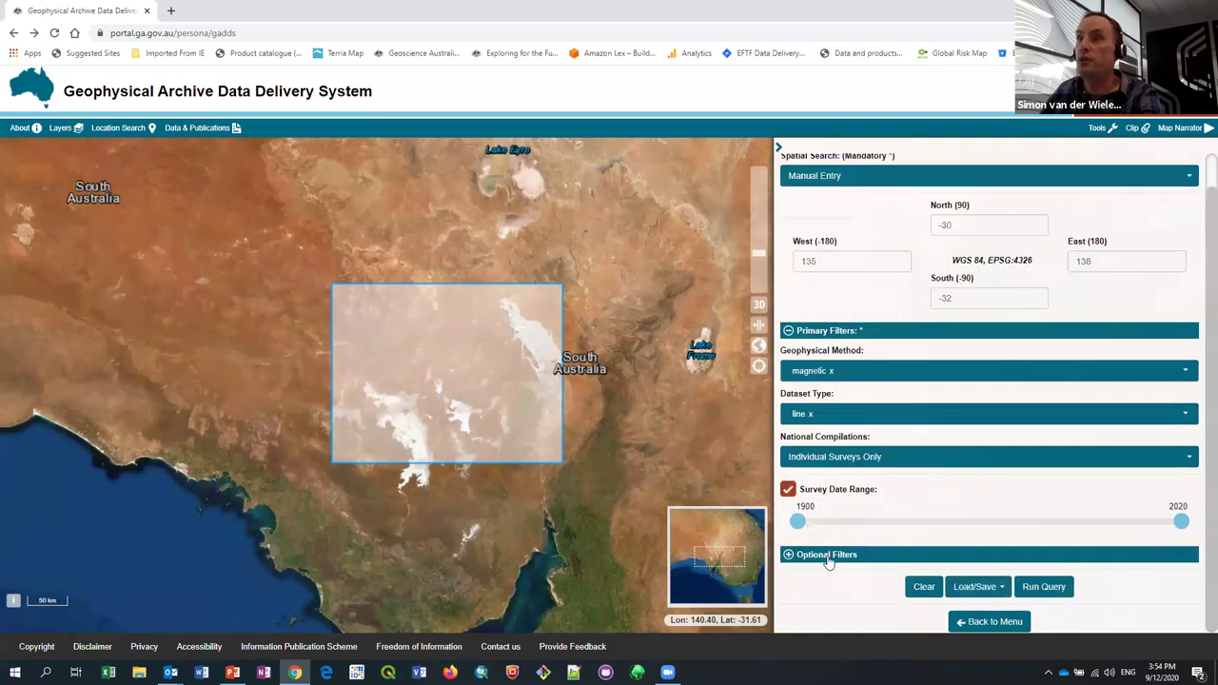
{"action": "left_click", "coordinate": [829, 560]}
{"action": "scroll", "coordinate": [830, 567], "scroll_direction": "down", "scroll_amount": 4}
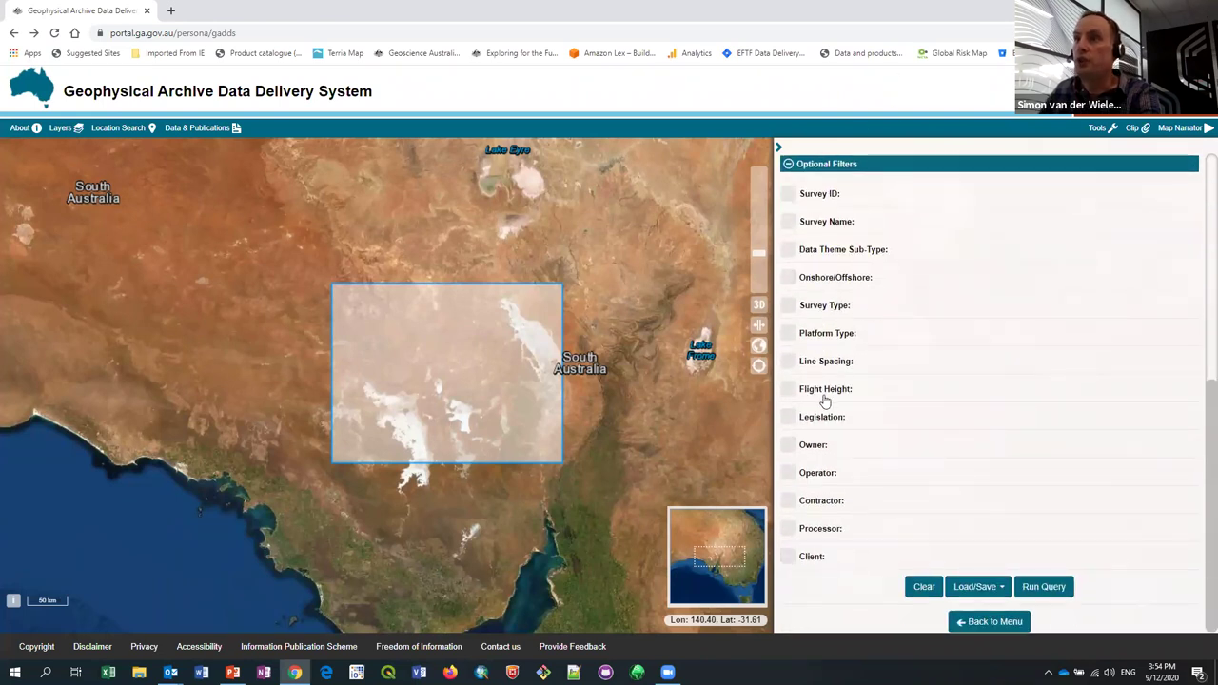
{"action": "scroll", "coordinate": [828, 411], "scroll_direction": "up", "scroll_amount": 1}
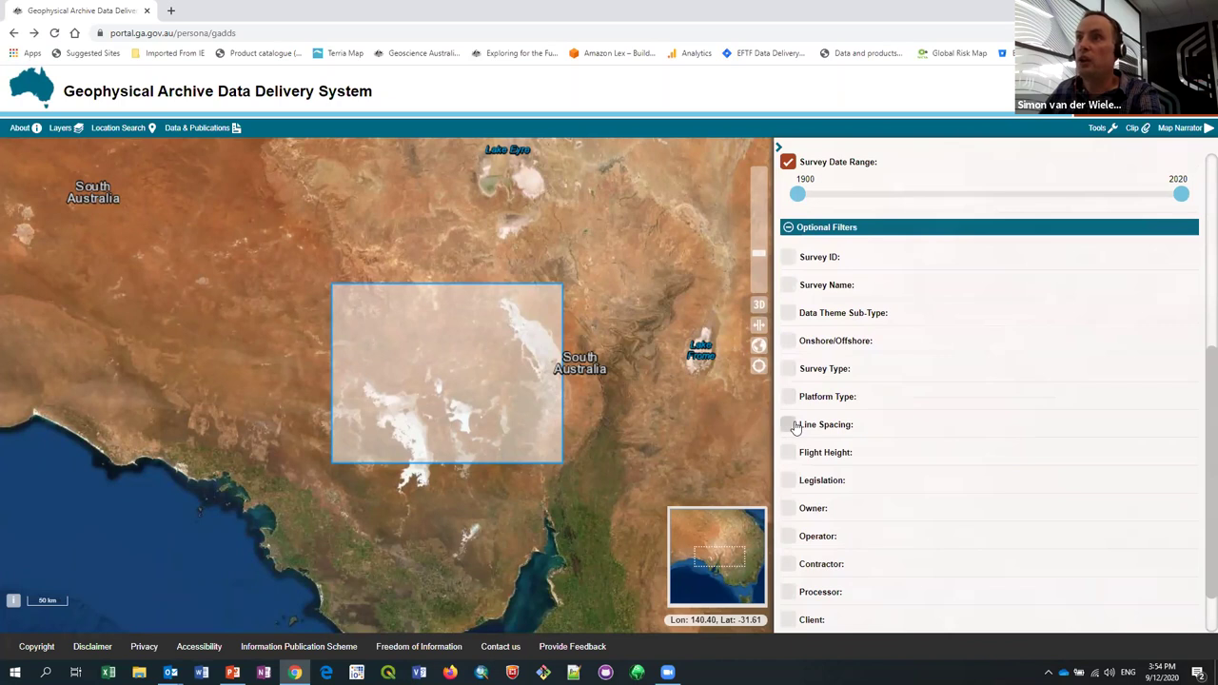
{"action": "left_click", "coordinate": [789, 426]}
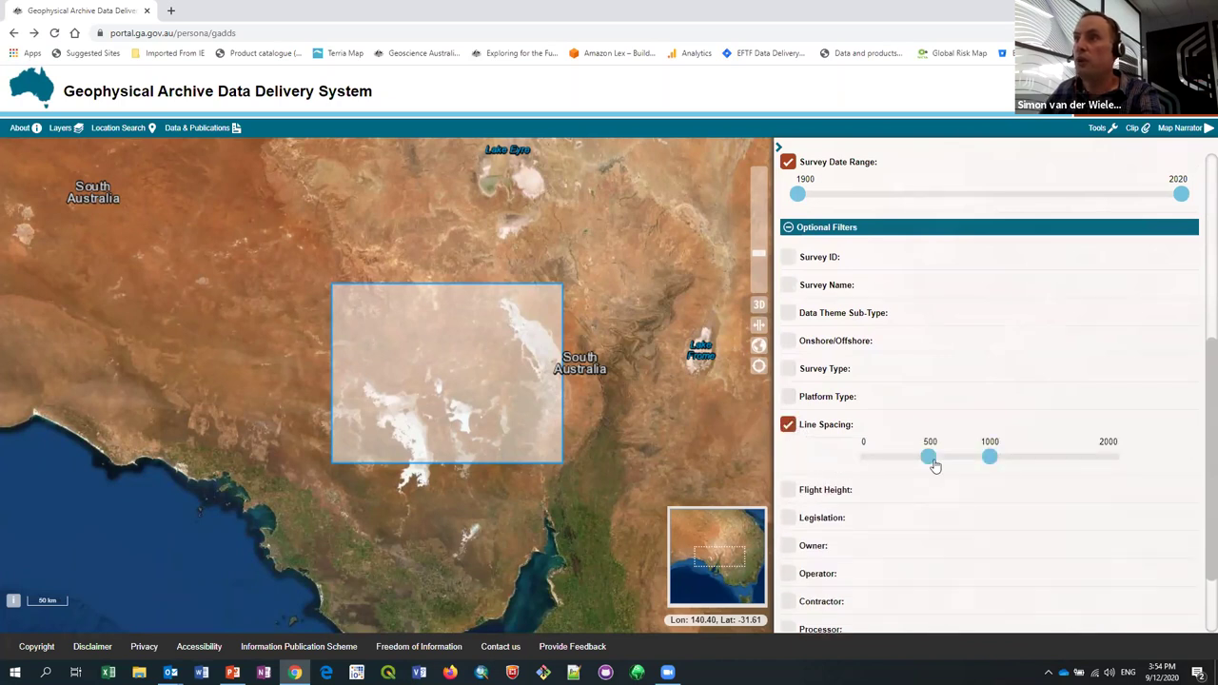
{"action": "left_click_drag", "start_coordinate": [924, 457], "coordinate": [867, 458]}
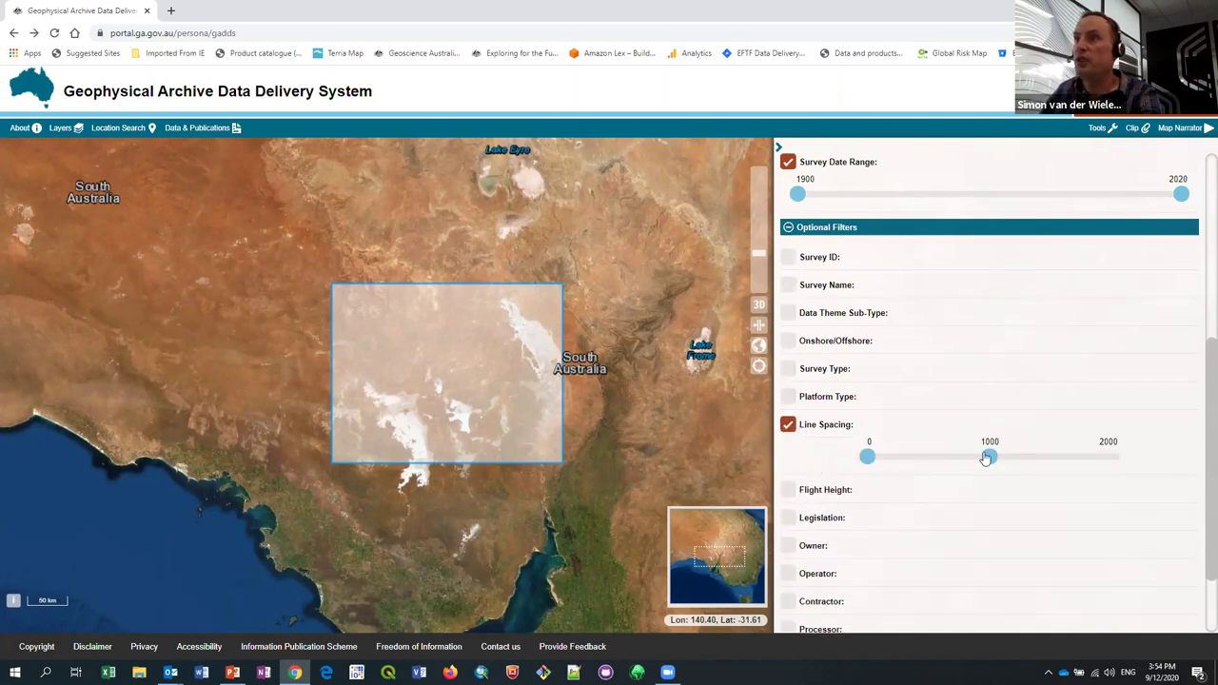
{"action": "left_click_drag", "start_coordinate": [990, 457], "coordinate": [908, 468]}
{"action": "scroll", "coordinate": [919, 490], "scroll_direction": "down", "scroll_amount": 2}
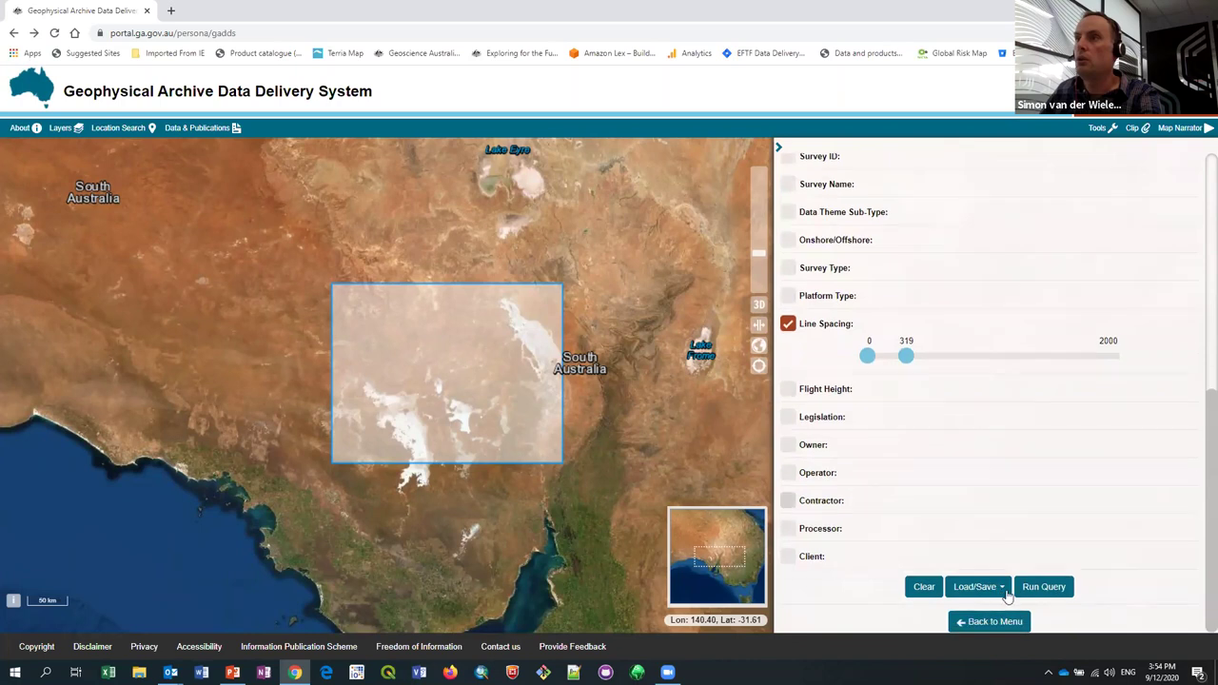
{"action": "left_click", "coordinate": [1044, 586]}
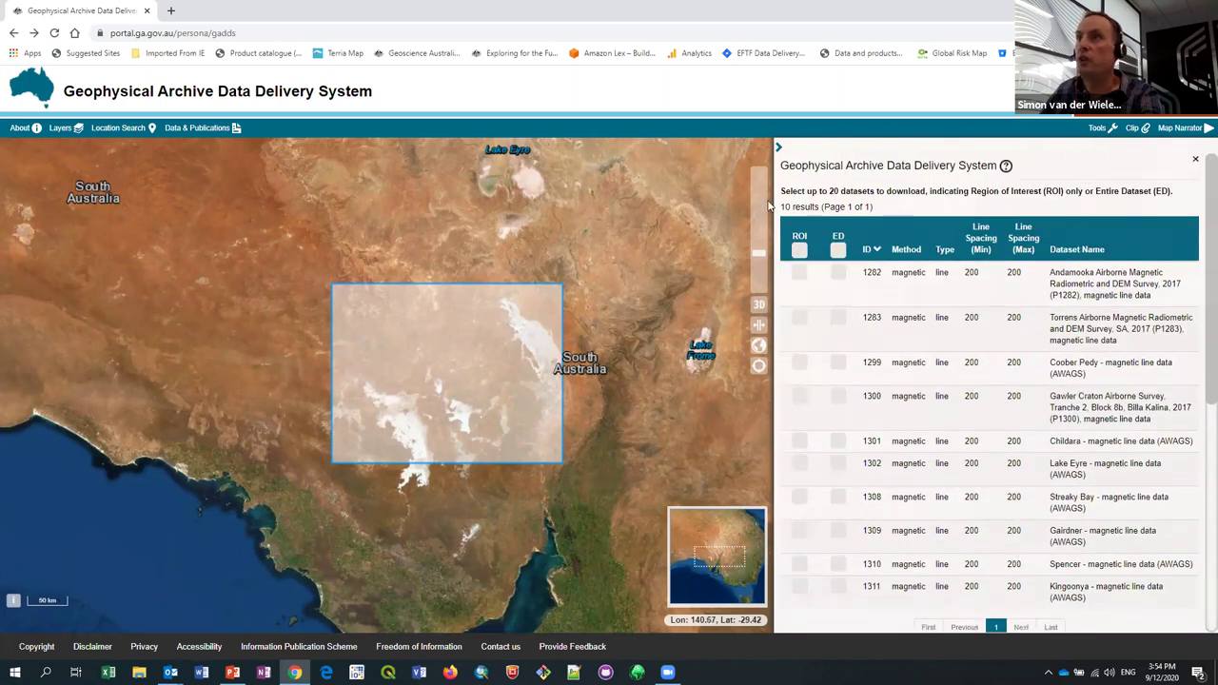
Mark surveys 1282 and 1283 for region-of-interest download, leaving 1299–1302 unselected
{"action": "left_click", "coordinate": [800, 275]}
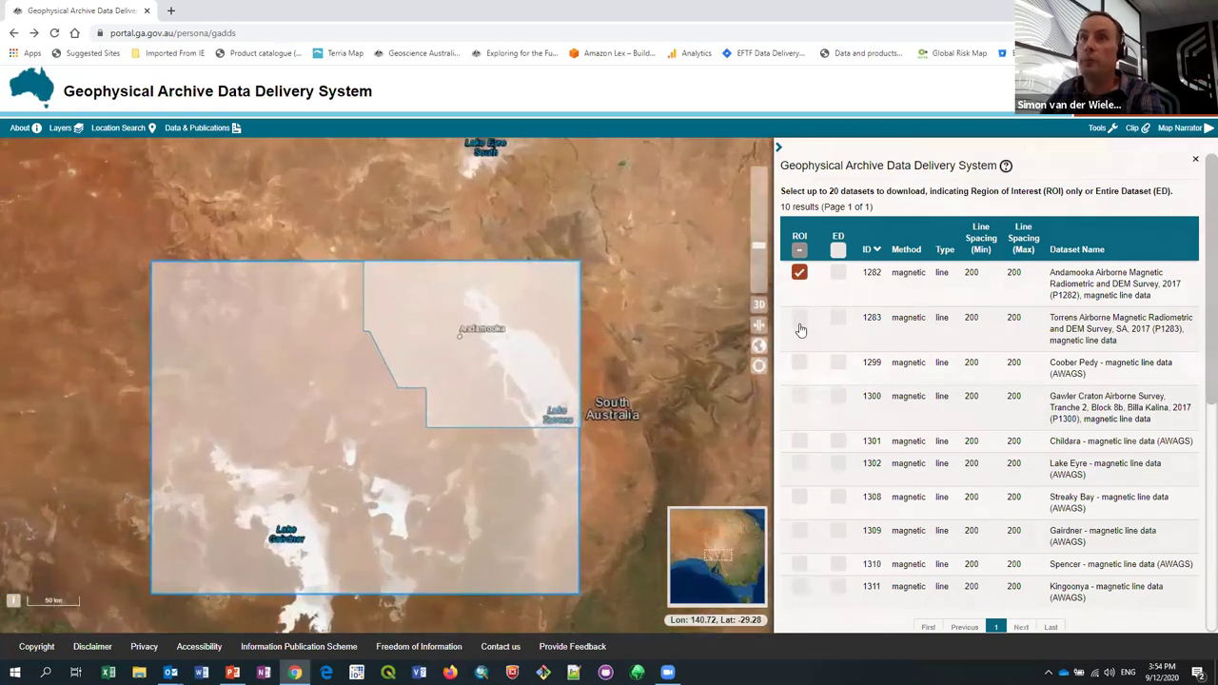
{"action": "left_click", "coordinate": [800, 369]}
{"action": "left_click", "coordinate": [799, 317]}
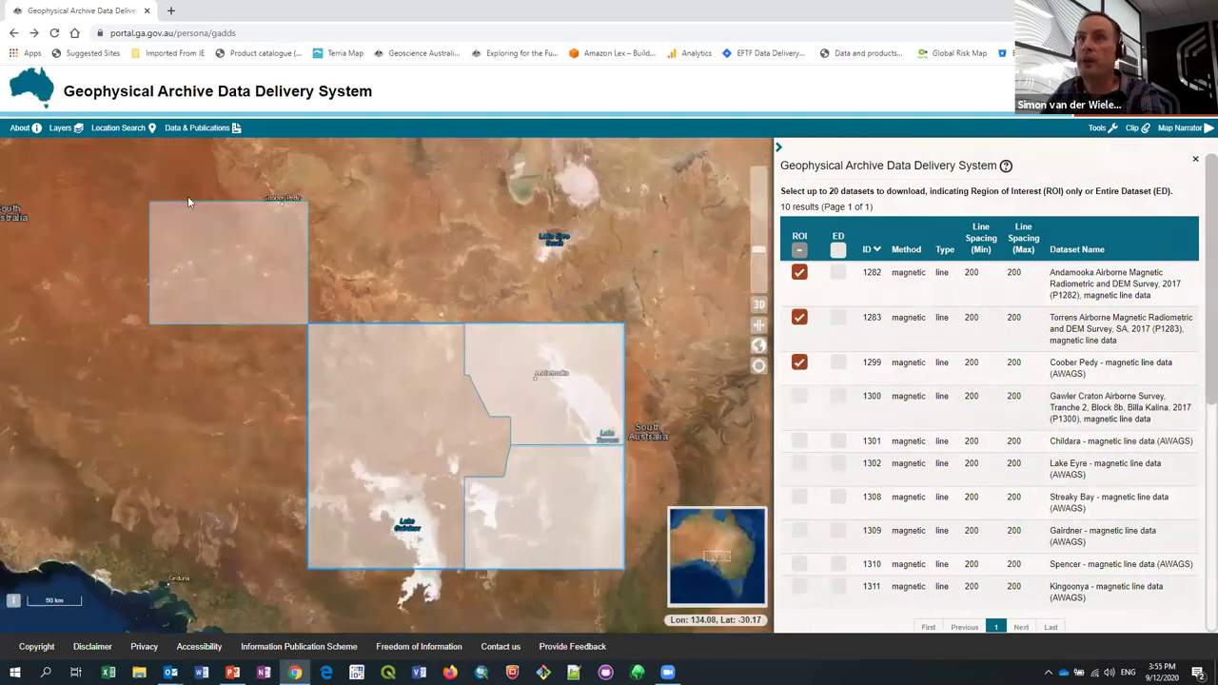
{"action": "left_click", "coordinate": [801, 369]}
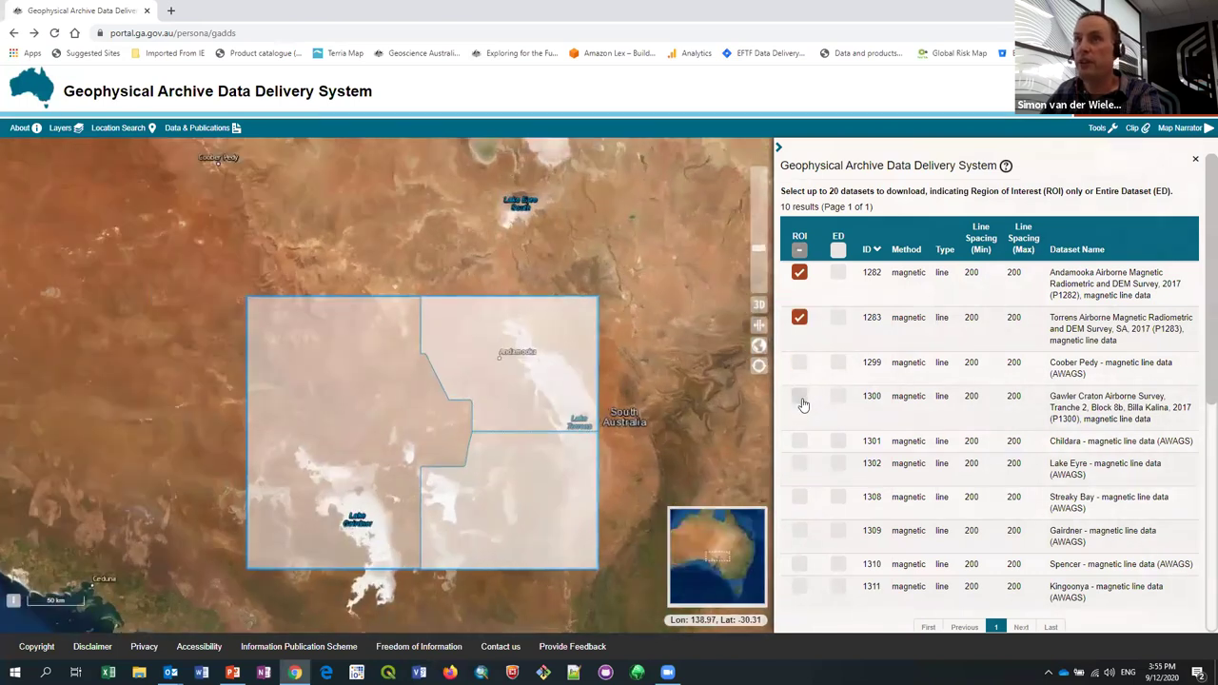
{"action": "left_click", "coordinate": [800, 398]}
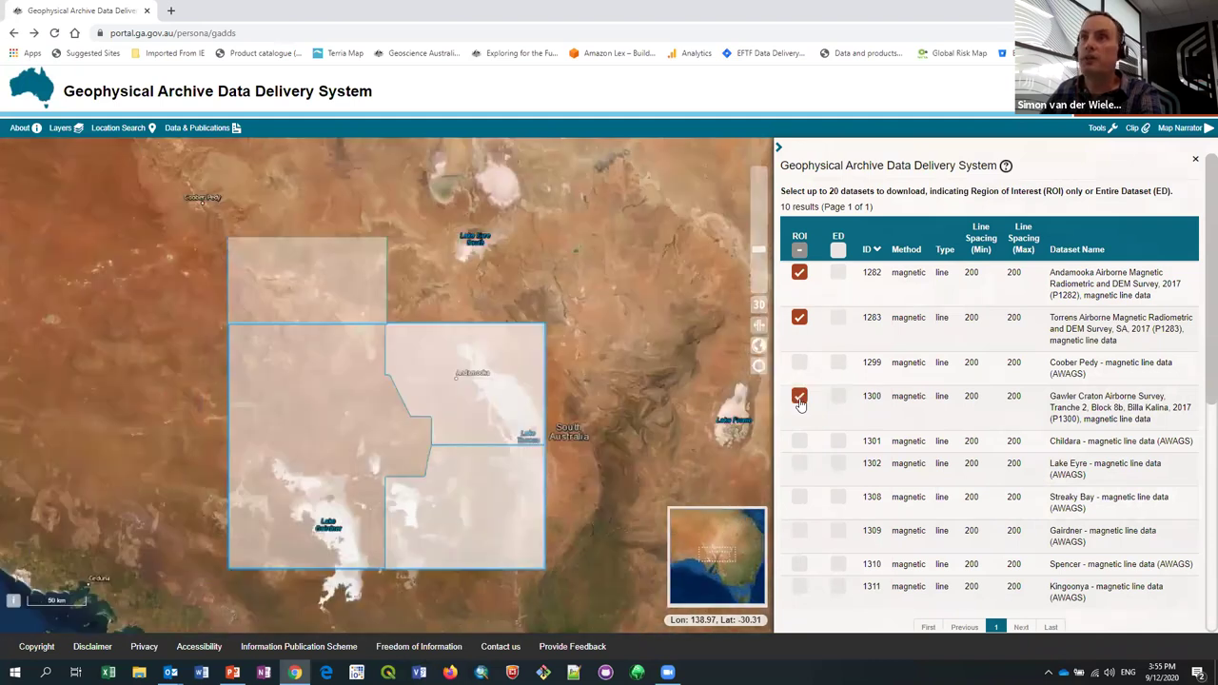
{"action": "left_click", "coordinate": [800, 398]}
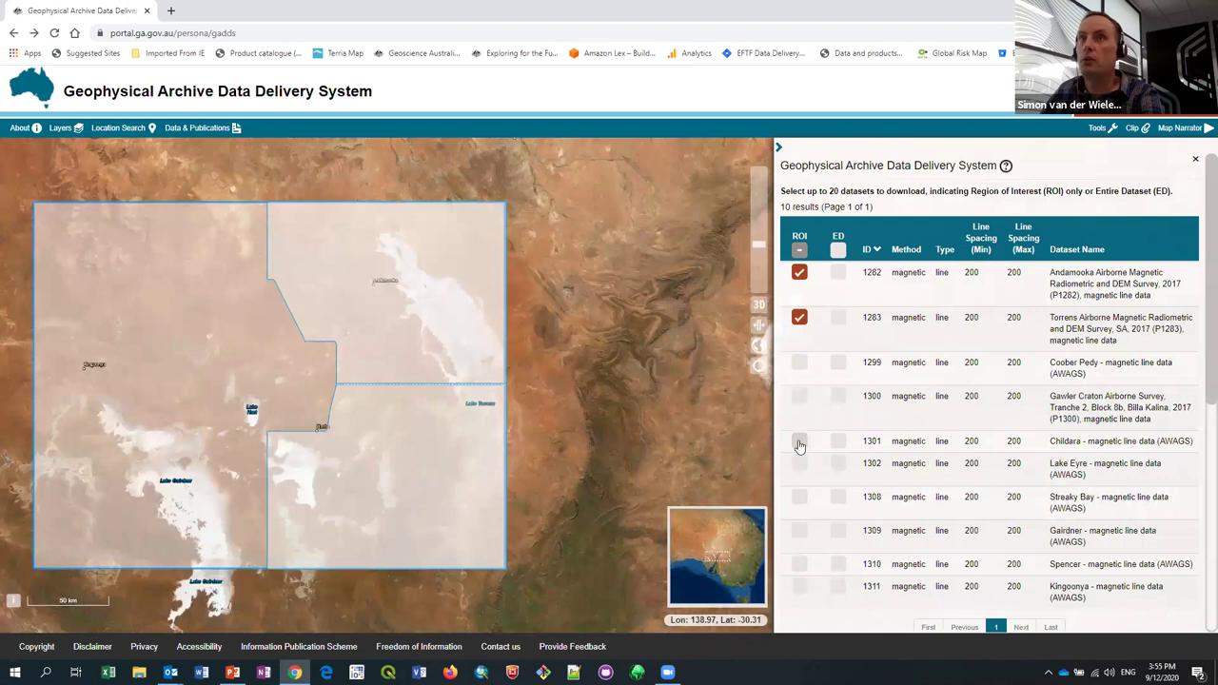
{"action": "left_click", "coordinate": [799, 443]}
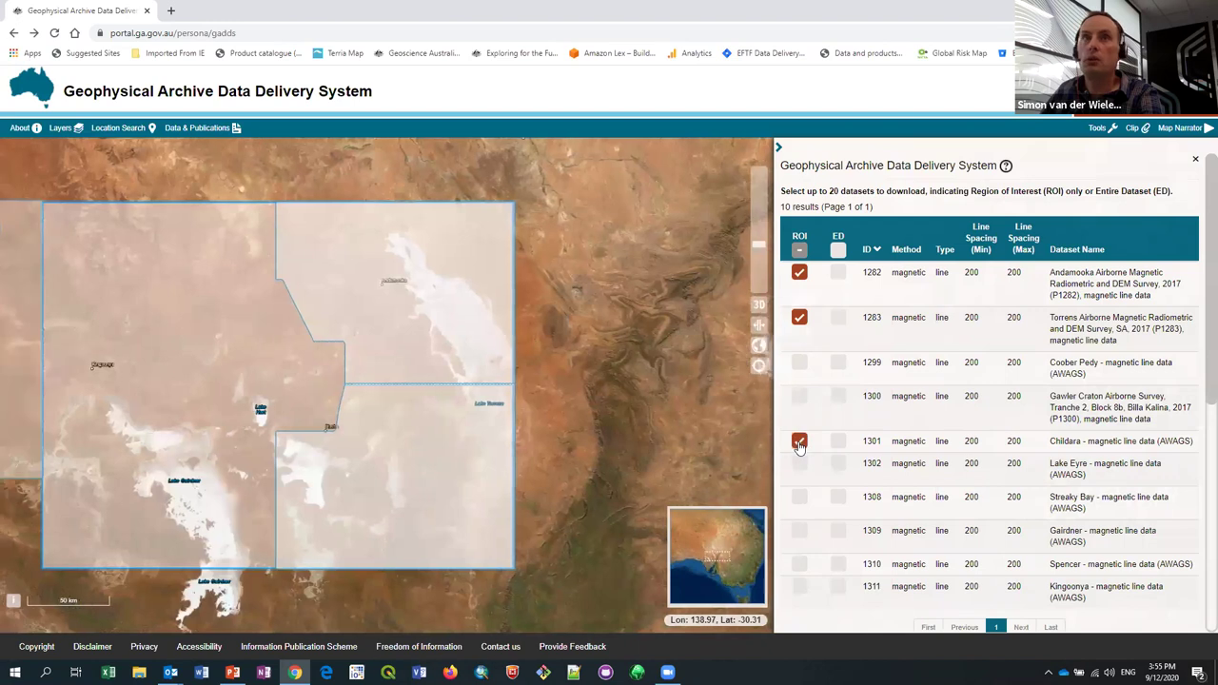
{"action": "left_click", "coordinate": [799, 444]}
{"action": "left_click", "coordinate": [800, 467]}
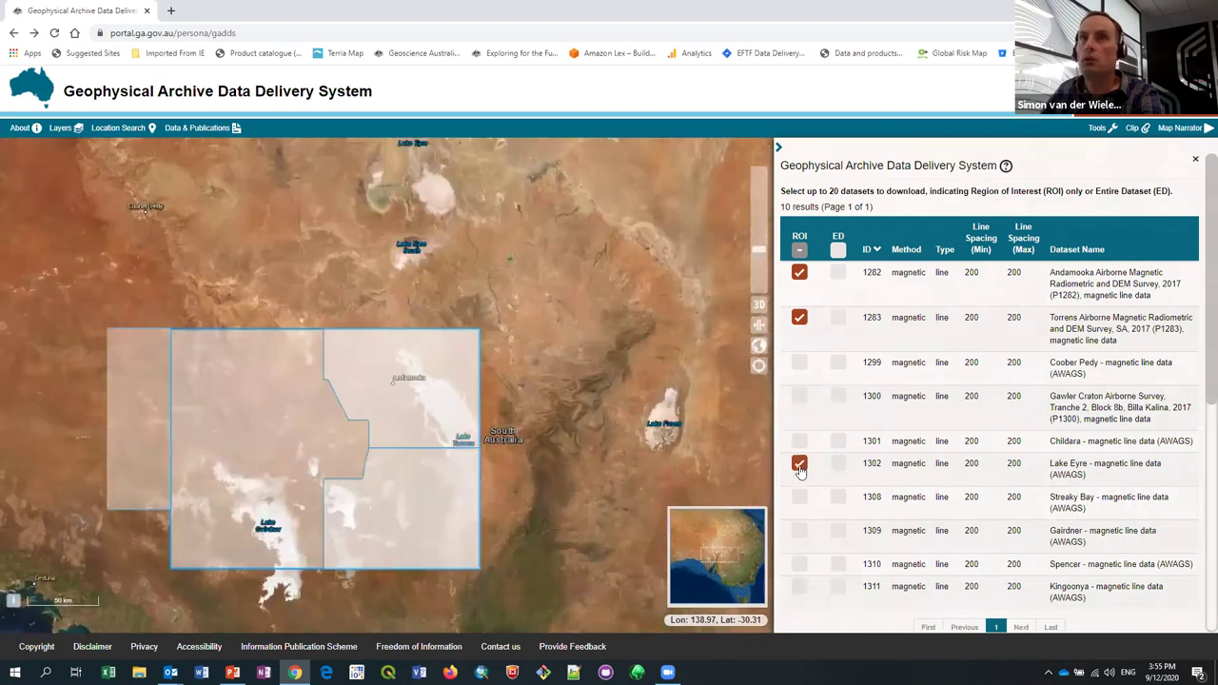
{"action": "left_click", "coordinate": [800, 464]}
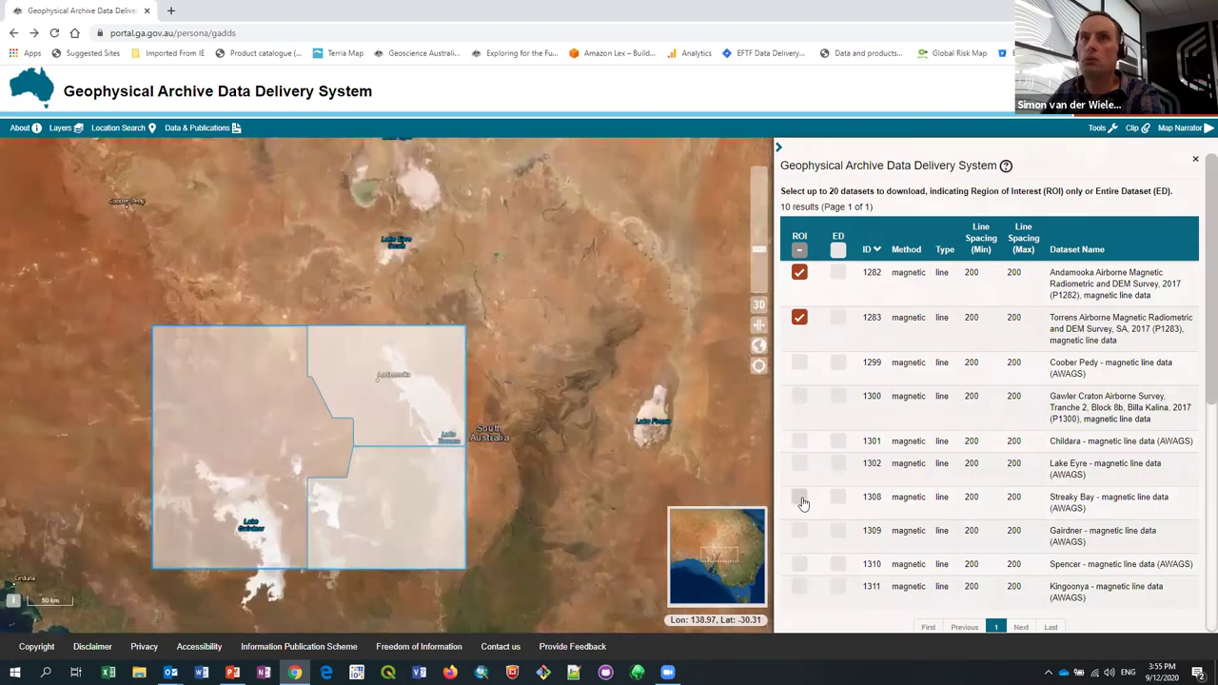
Tick ROI for 1309 Gairdner, 1310 Spencer and 1311 Kingoonya, leaving 1308 Streaky Bay unticked
{"action": "left_click", "coordinate": [801, 499]}
{"action": "left_click", "coordinate": [801, 531]}
{"action": "left_click", "coordinate": [800, 563]}
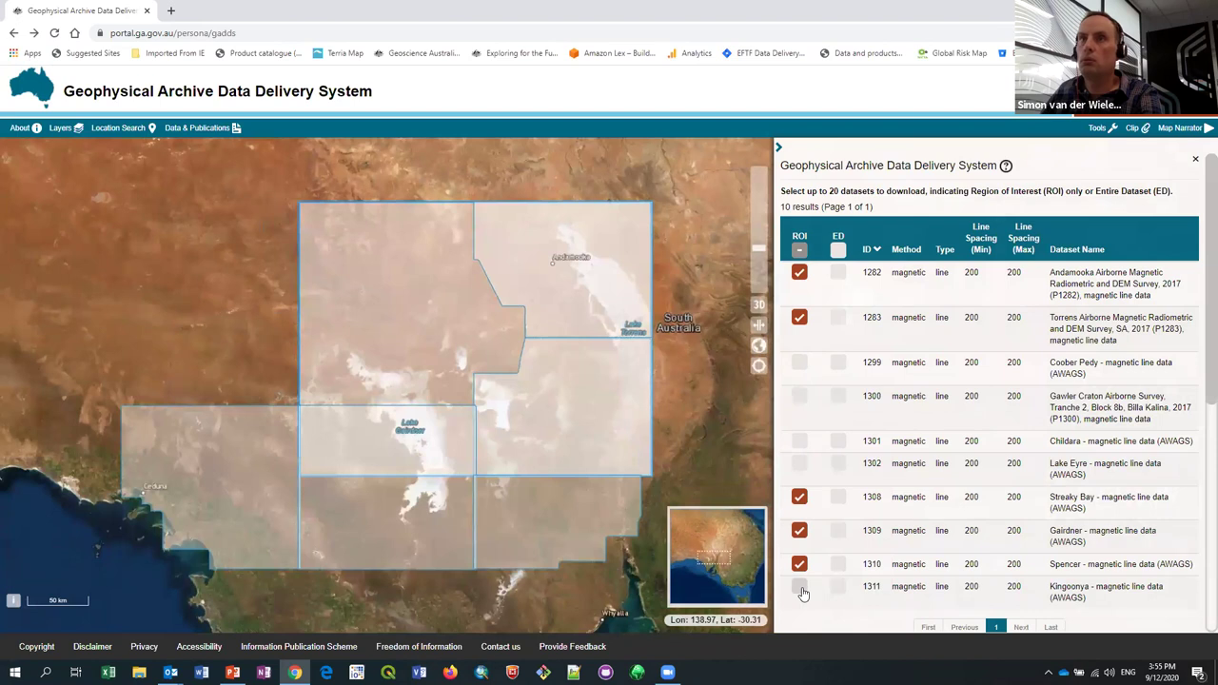
{"action": "left_click", "coordinate": [802, 592]}
{"action": "left_click", "coordinate": [801, 497]}
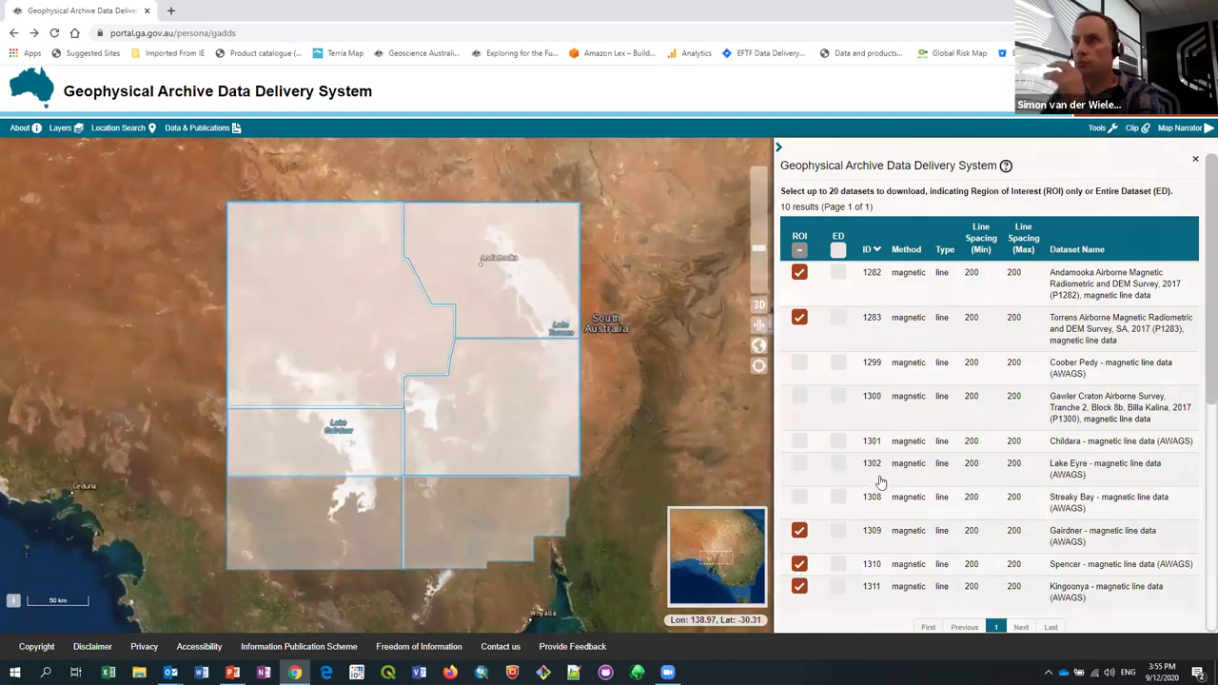
{"action": "scroll", "coordinate": [906, 539], "scroll_direction": "down", "scroll_amount": 1}
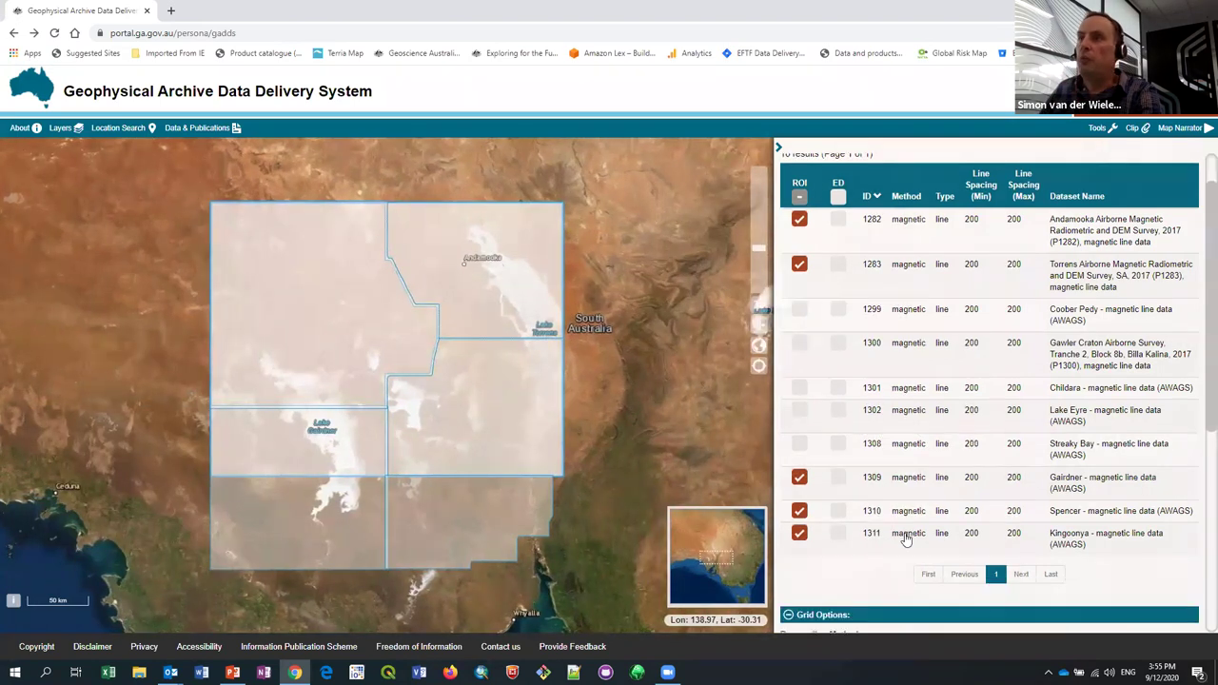
{"action": "scroll", "coordinate": [906, 538], "scroll_direction": "down", "scroll_amount": 3}
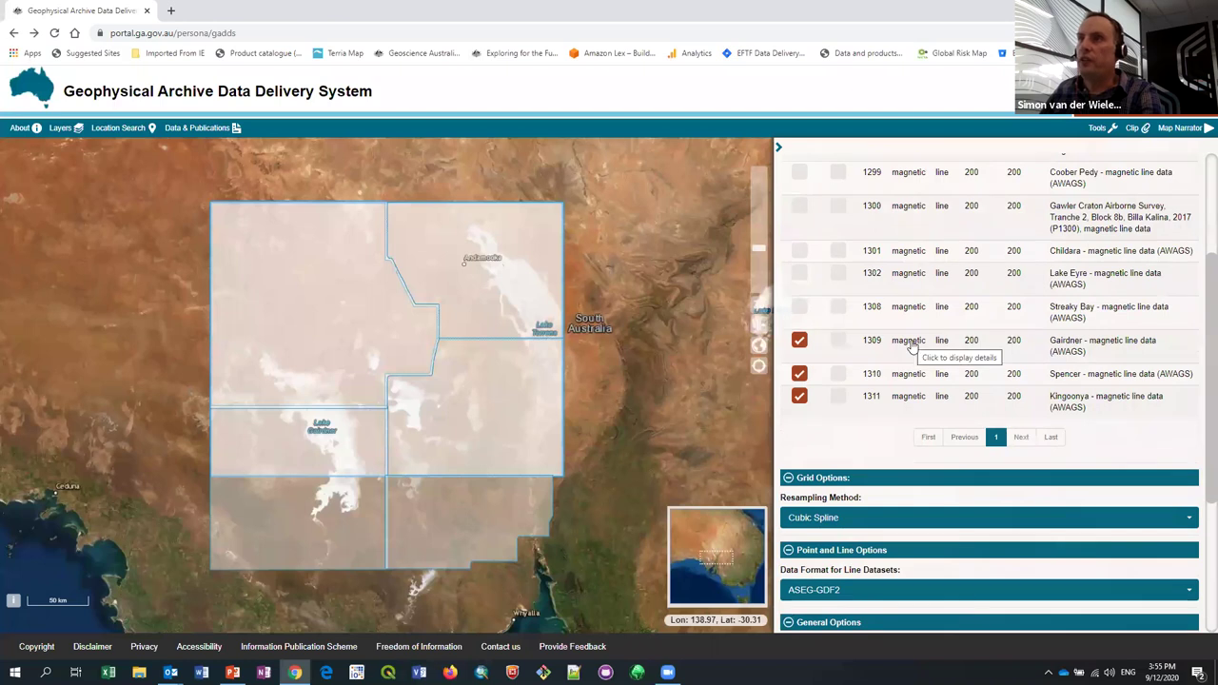
{"action": "left_click", "coordinate": [911, 344]}
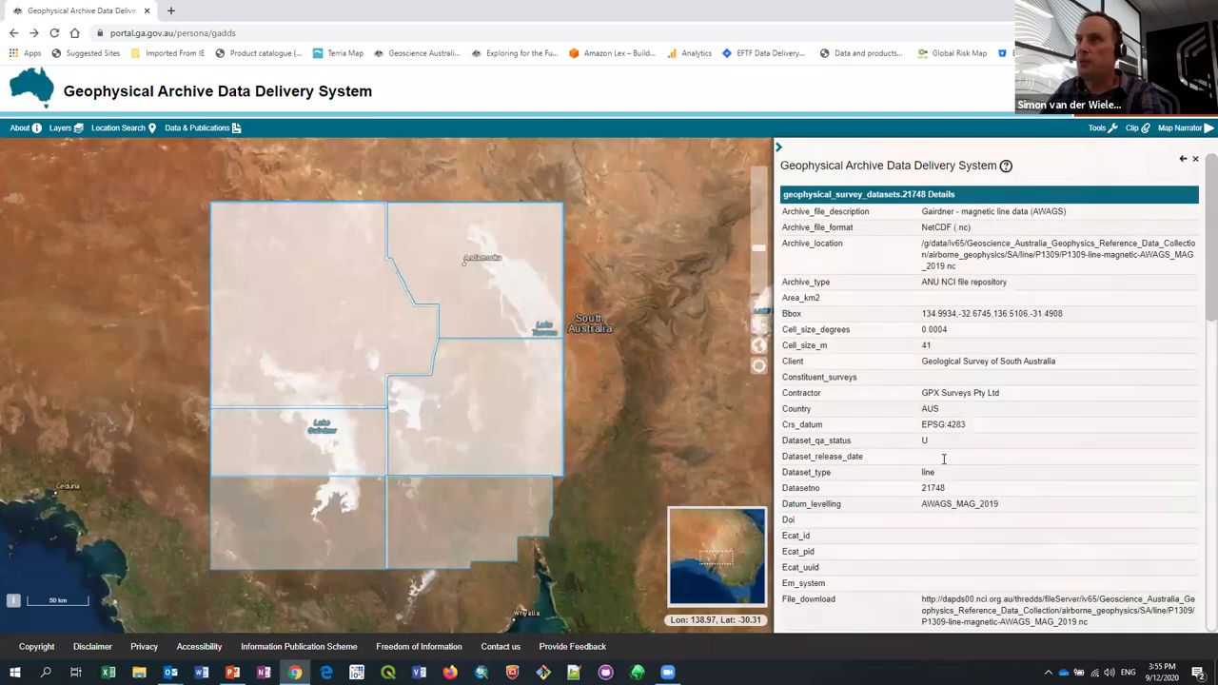
{"action": "scroll", "coordinate": [950, 551], "scroll_direction": "down", "scroll_amount": 3}
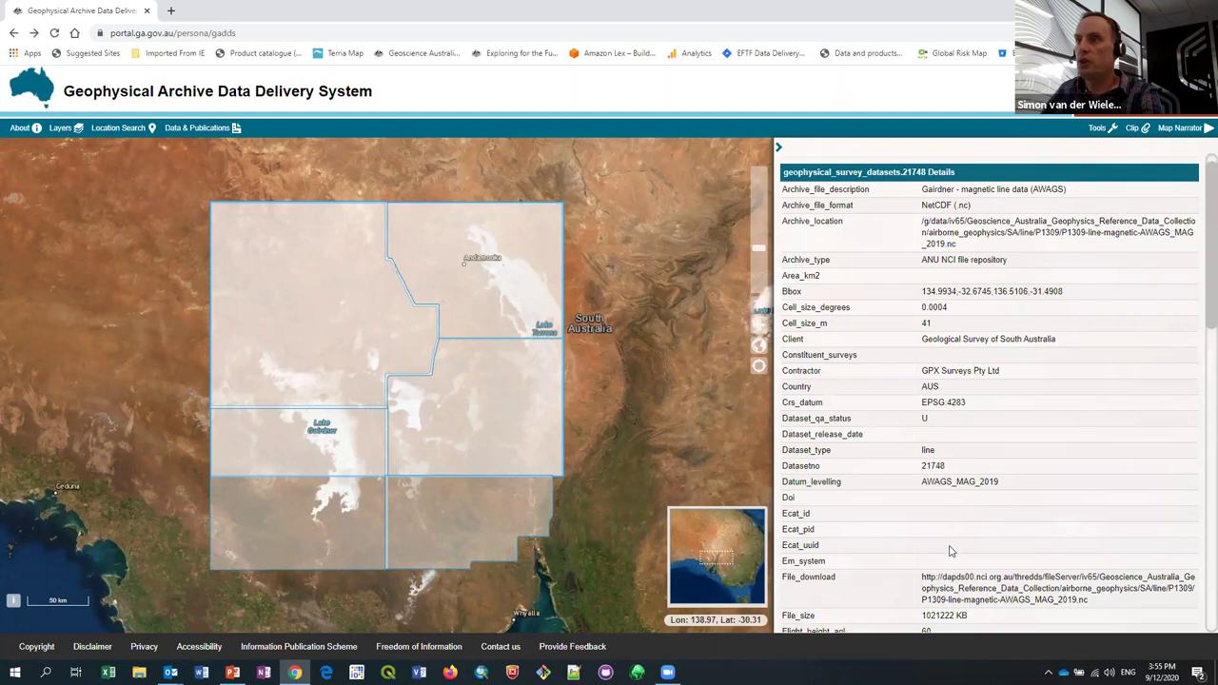
{"action": "scroll", "coordinate": [945, 495], "scroll_direction": "down", "scroll_amount": 1}
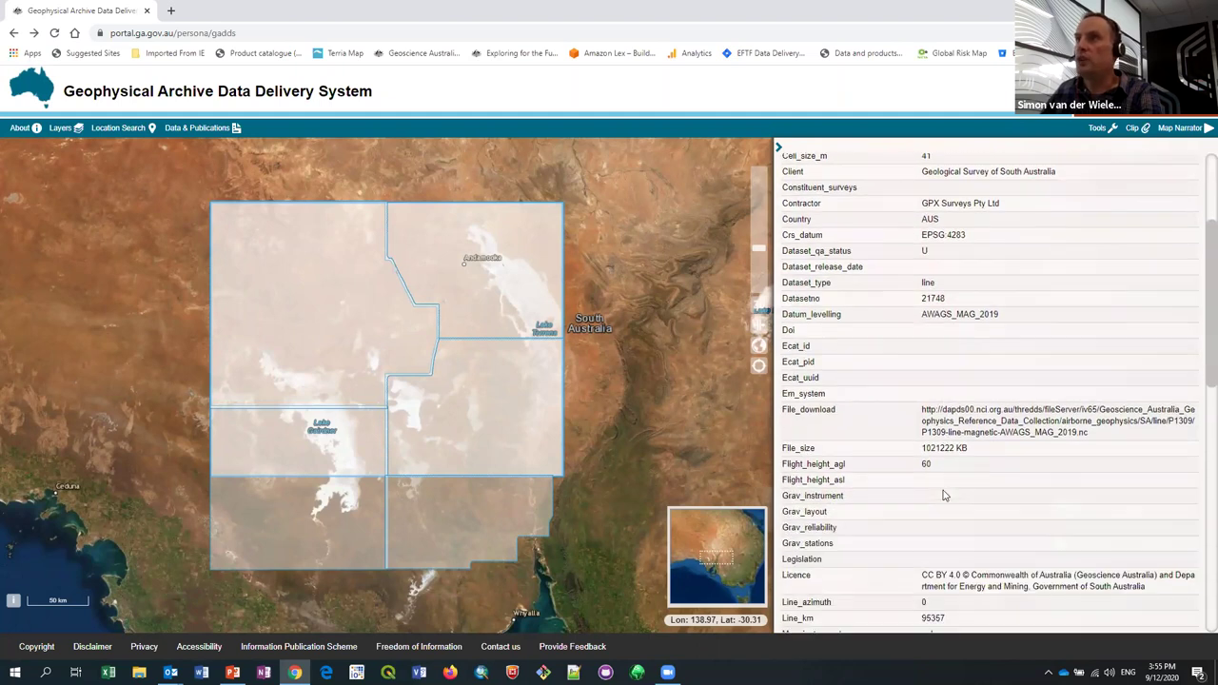
{"action": "scroll", "coordinate": [945, 492], "scroll_direction": "down", "scroll_amount": 1}
{"action": "scroll", "coordinate": [914, 285], "scroll_direction": "up", "scroll_amount": 1}
{"action": "scroll", "coordinate": [937, 489], "scroll_direction": "up", "scroll_amount": 4}
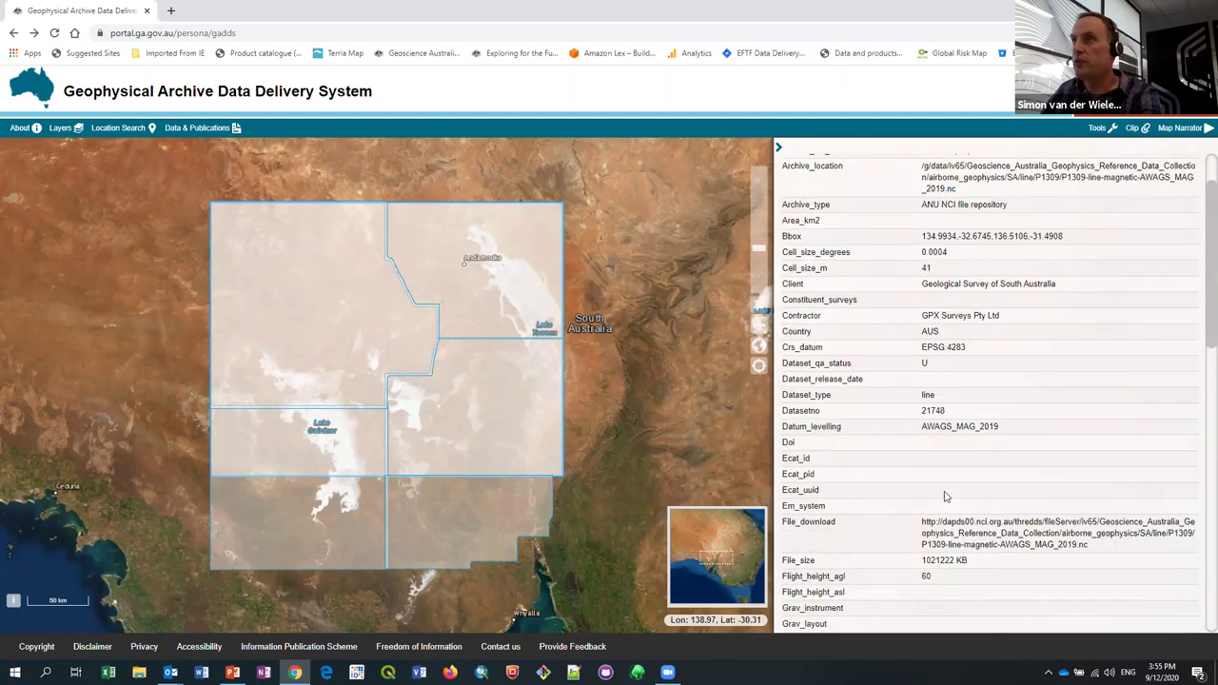
{"action": "scroll", "coordinate": [947, 497], "scroll_direction": "down", "scroll_amount": 4}
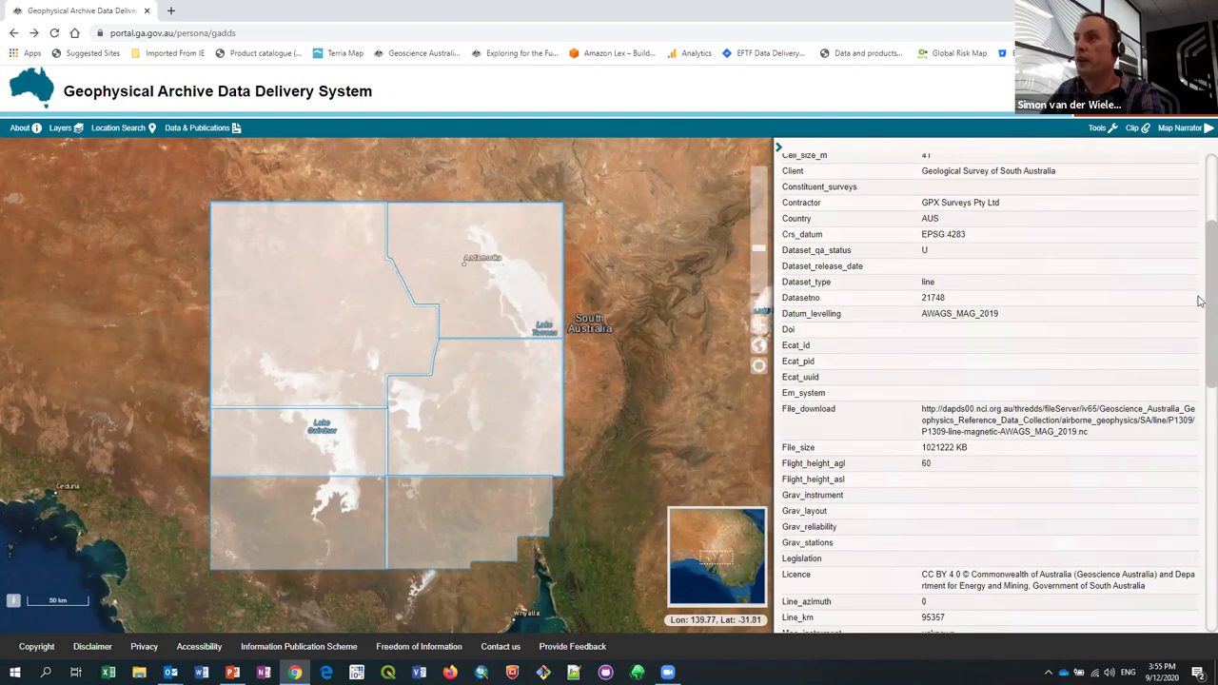
{"action": "scroll", "coordinate": [1202, 390], "scroll_direction": "down", "scroll_amount": 3}
{"action": "scroll", "coordinate": [1201, 467], "scroll_direction": "down", "scroll_amount": 5}
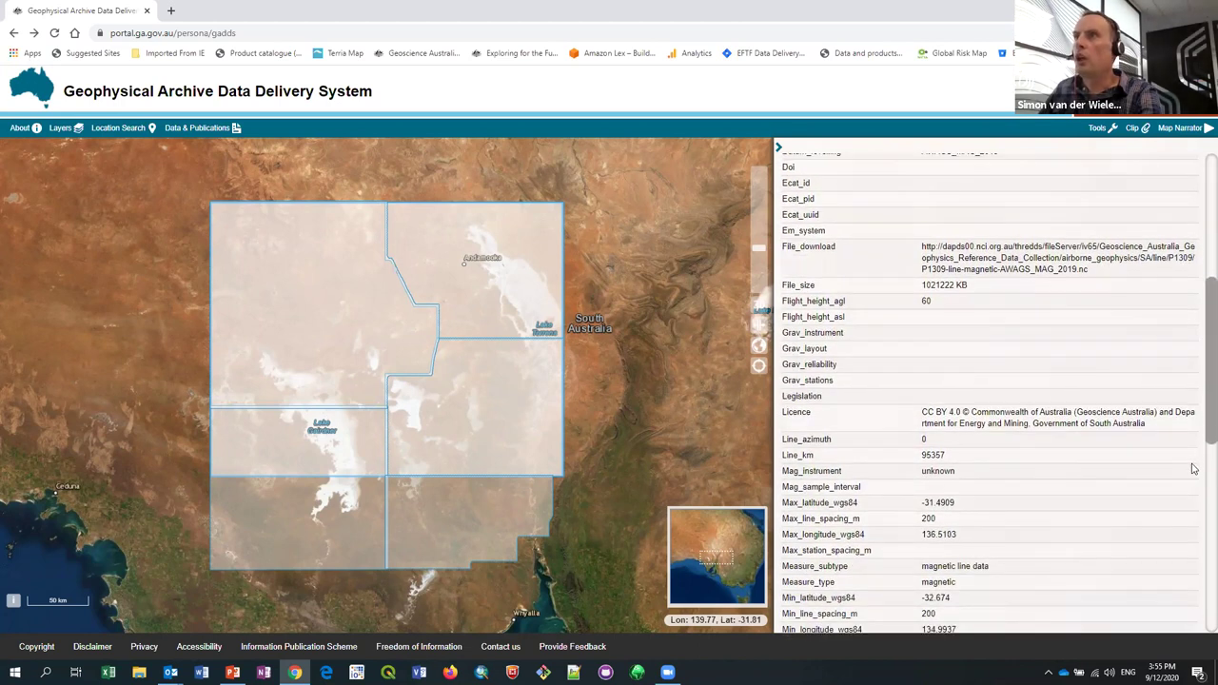
{"action": "scroll", "coordinate": [973, 497], "scroll_direction": "down", "scroll_amount": 4}
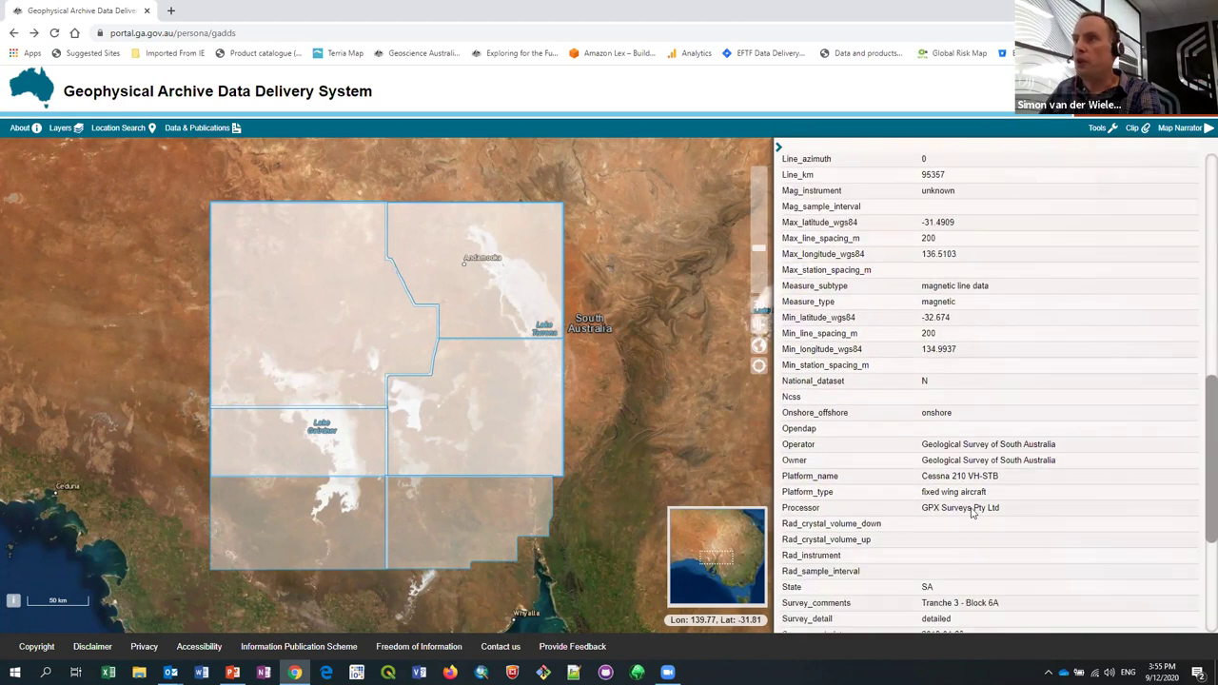
{"action": "scroll", "coordinate": [895, 521], "scroll_direction": "down", "scroll_amount": 3}
{"action": "scroll", "coordinate": [893, 524], "scroll_direction": "up", "scroll_amount": 4}
{"action": "scroll", "coordinate": [902, 543], "scroll_direction": "up", "scroll_amount": 2}
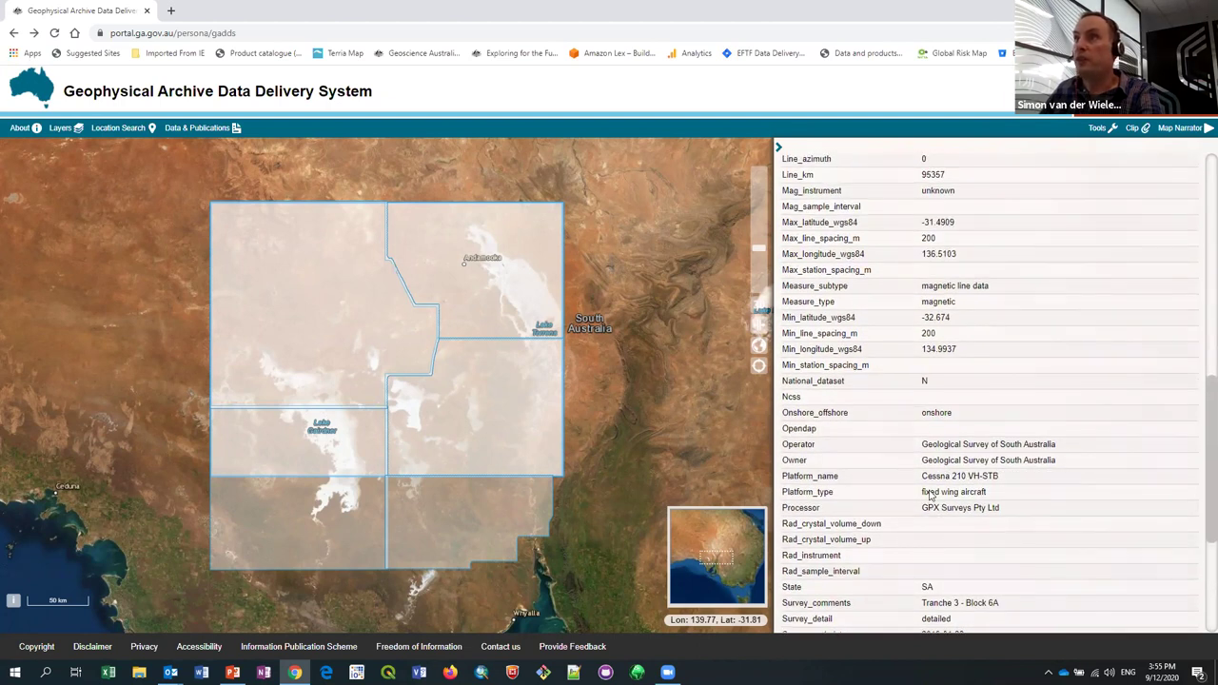
{"action": "scroll", "coordinate": [937, 476], "scroll_direction": "up", "scroll_amount": 5}
{"action": "scroll", "coordinate": [1179, 164], "scroll_direction": "up", "scroll_amount": 7}
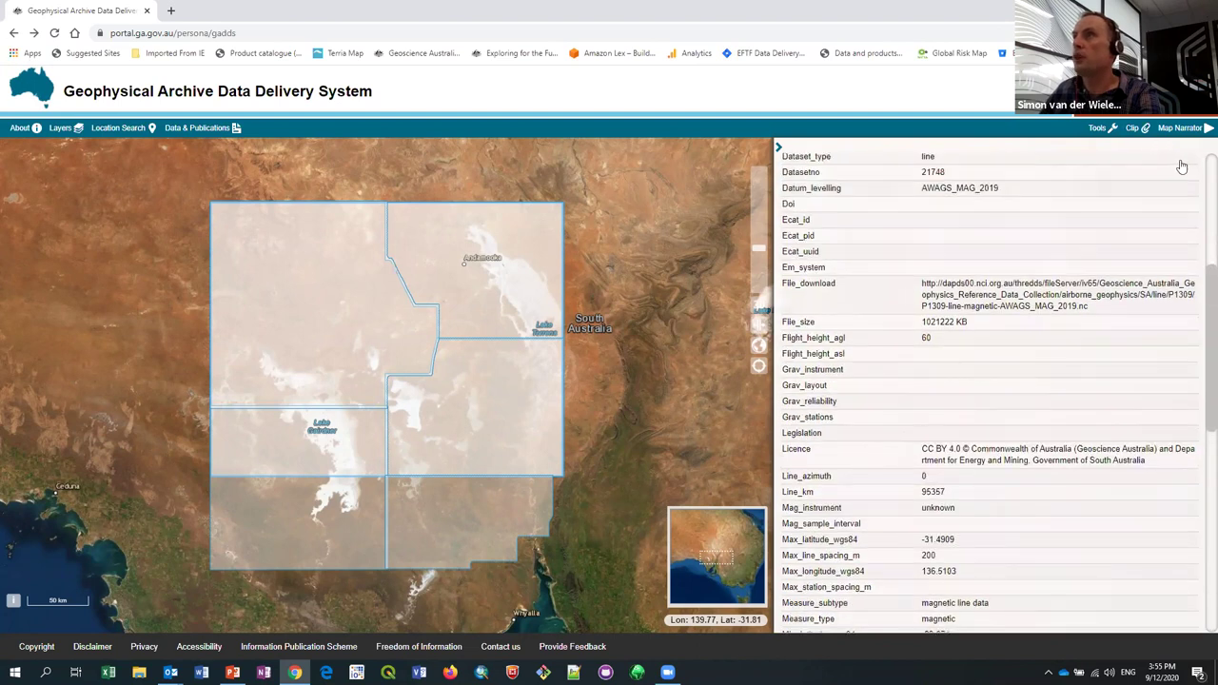
{"action": "scroll", "coordinate": [1178, 164], "scroll_direction": "up", "scroll_amount": 2}
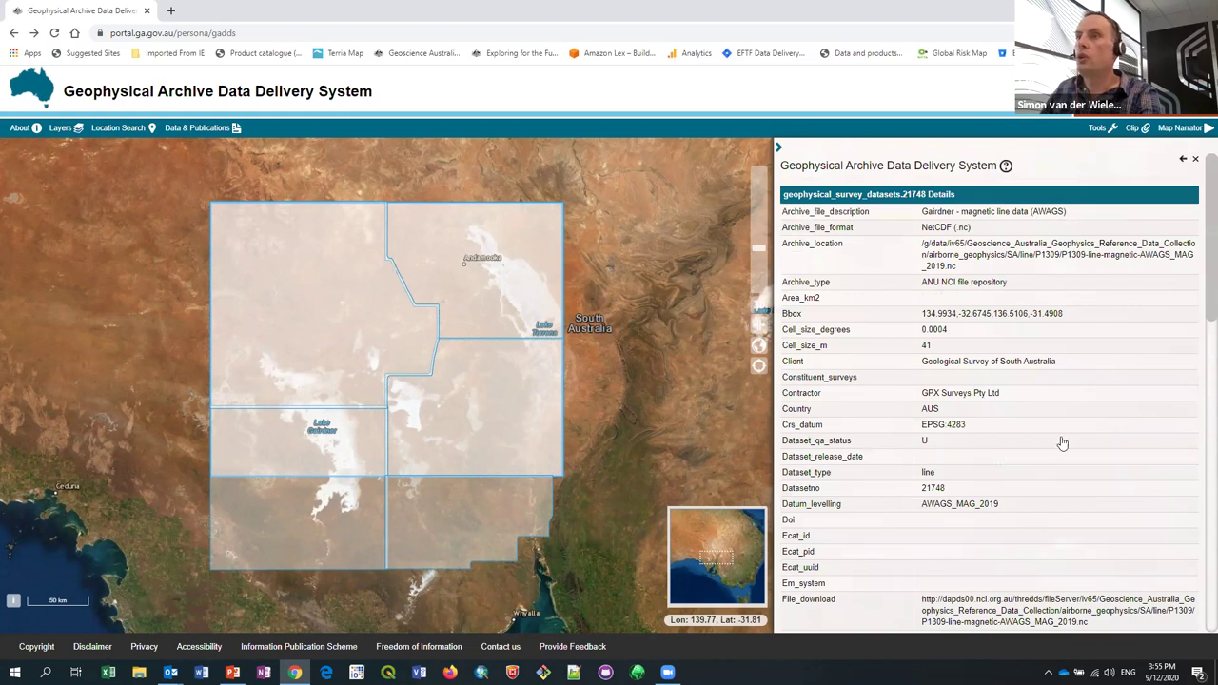
{"action": "scroll", "coordinate": [871, 285], "scroll_direction": "down", "scroll_amount": 6}
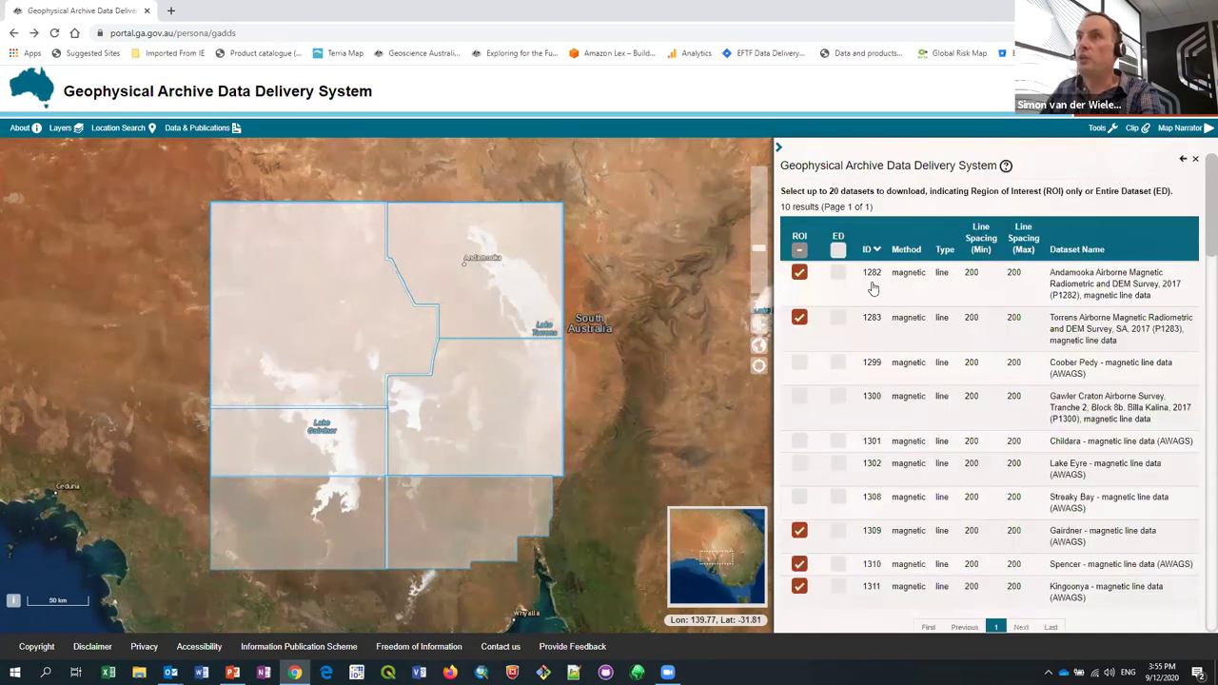
Keep ASEG-GDF2 line format with EPSG:28353 projection and submit the magnetic line job
{"action": "scroll", "coordinate": [873, 378], "scroll_direction": "down", "scroll_amount": 3}
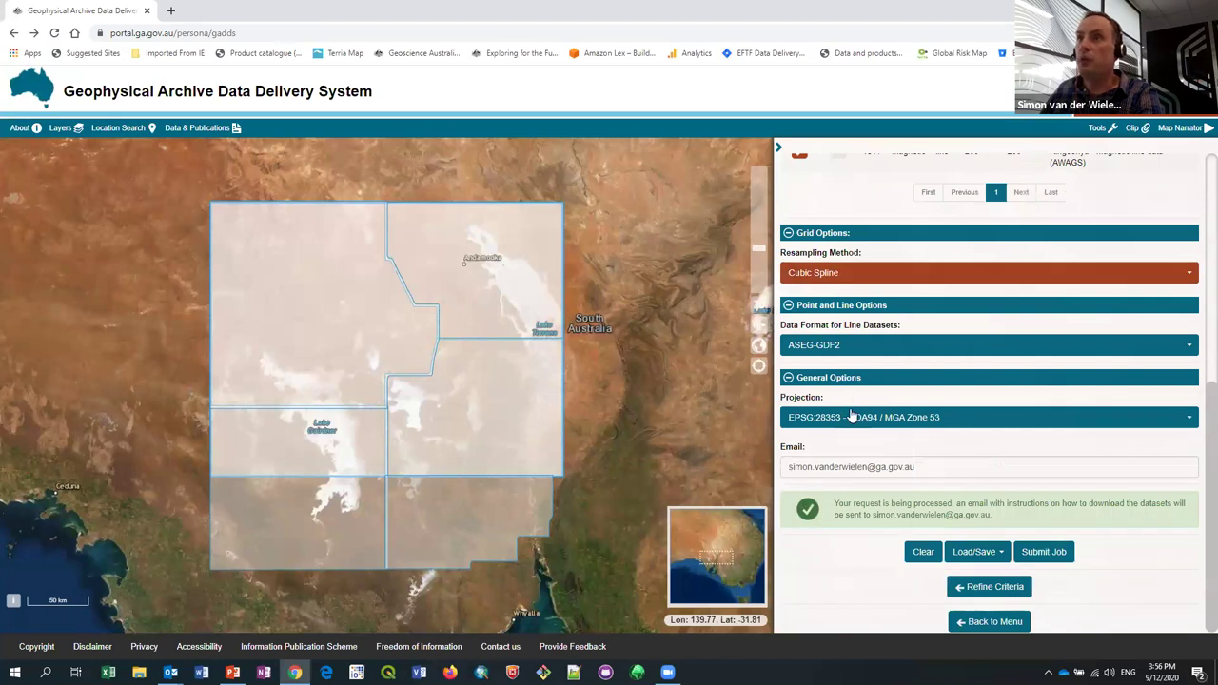
{"action": "scroll", "coordinate": [850, 421], "scroll_direction": "up", "scroll_amount": 1}
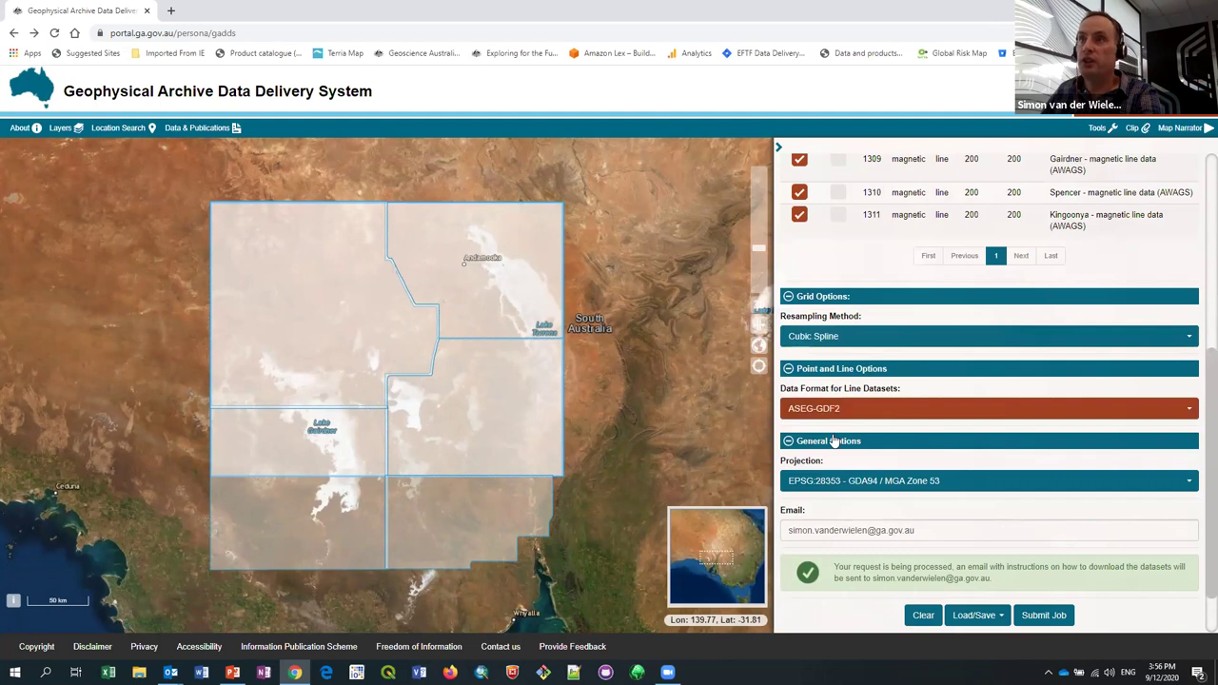
{"action": "left_click", "coordinate": [834, 438]}
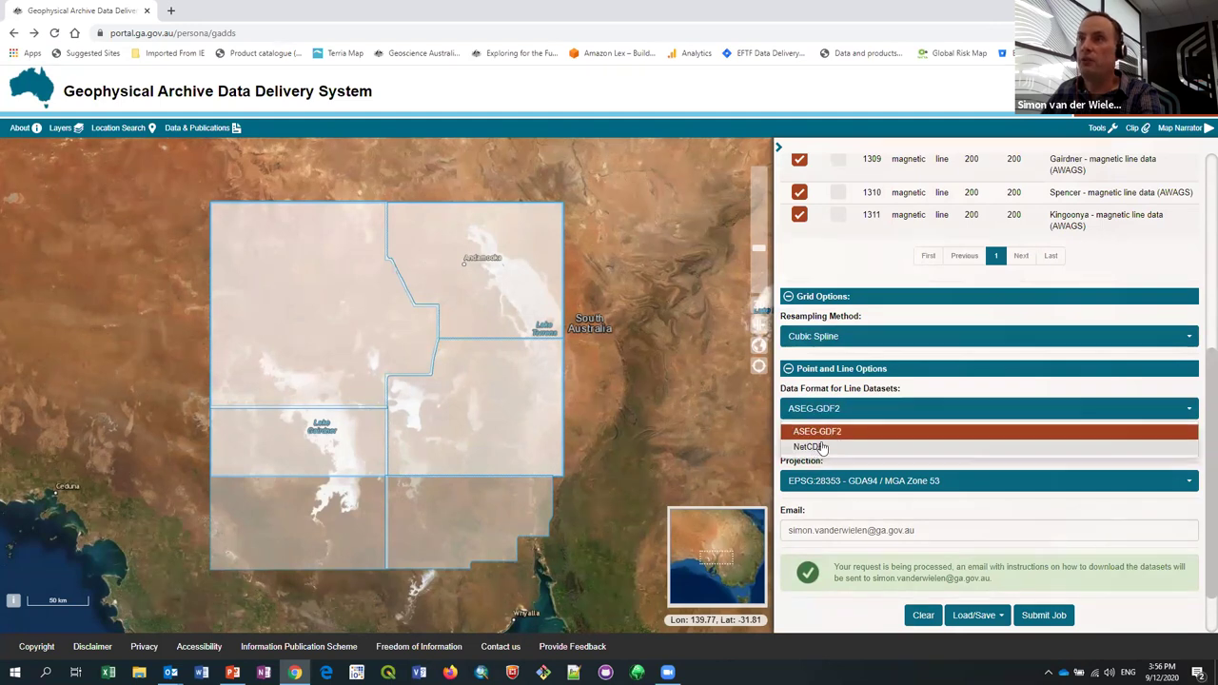
{"action": "left_click", "coordinate": [828, 432]}
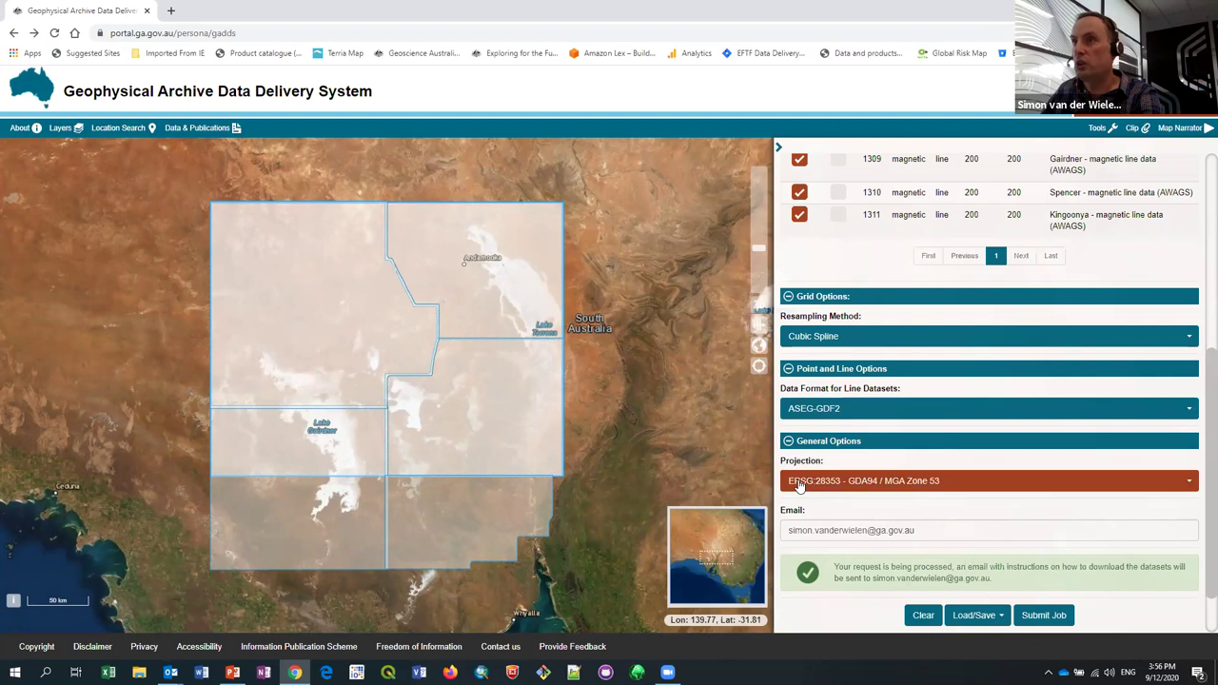
{"action": "scroll", "coordinate": [1118, 588], "scroll_direction": "down", "scroll_amount": 1}
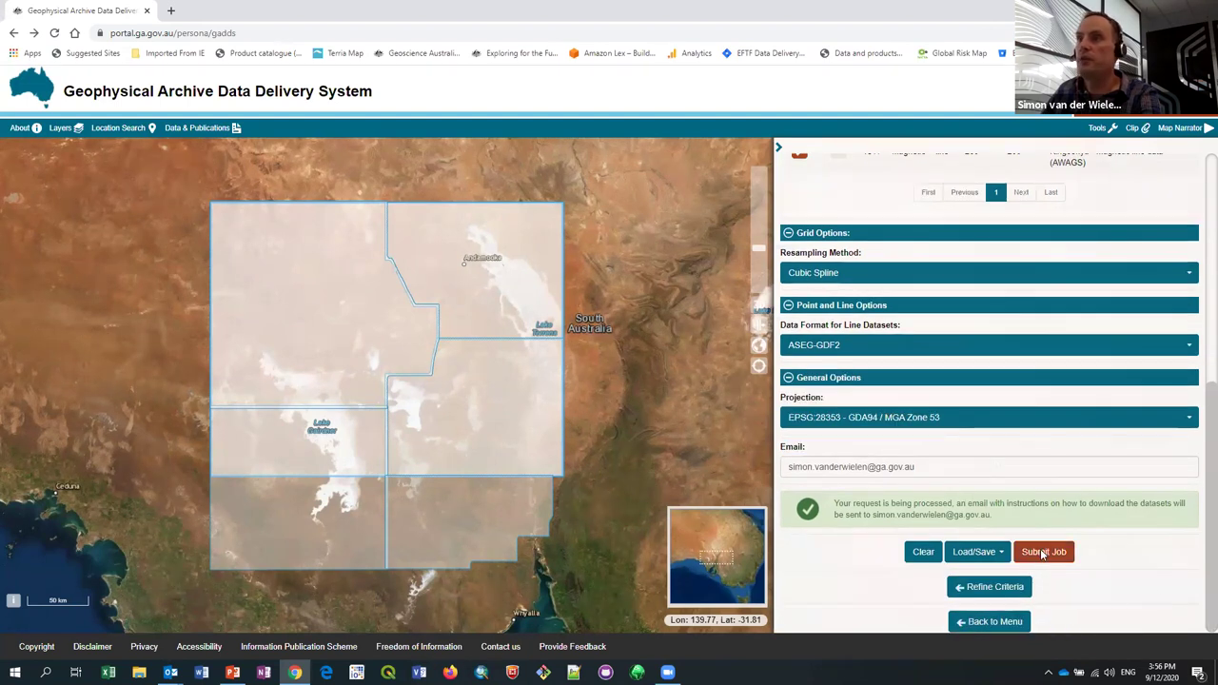
{"action": "left_click", "coordinate": [1044, 553]}
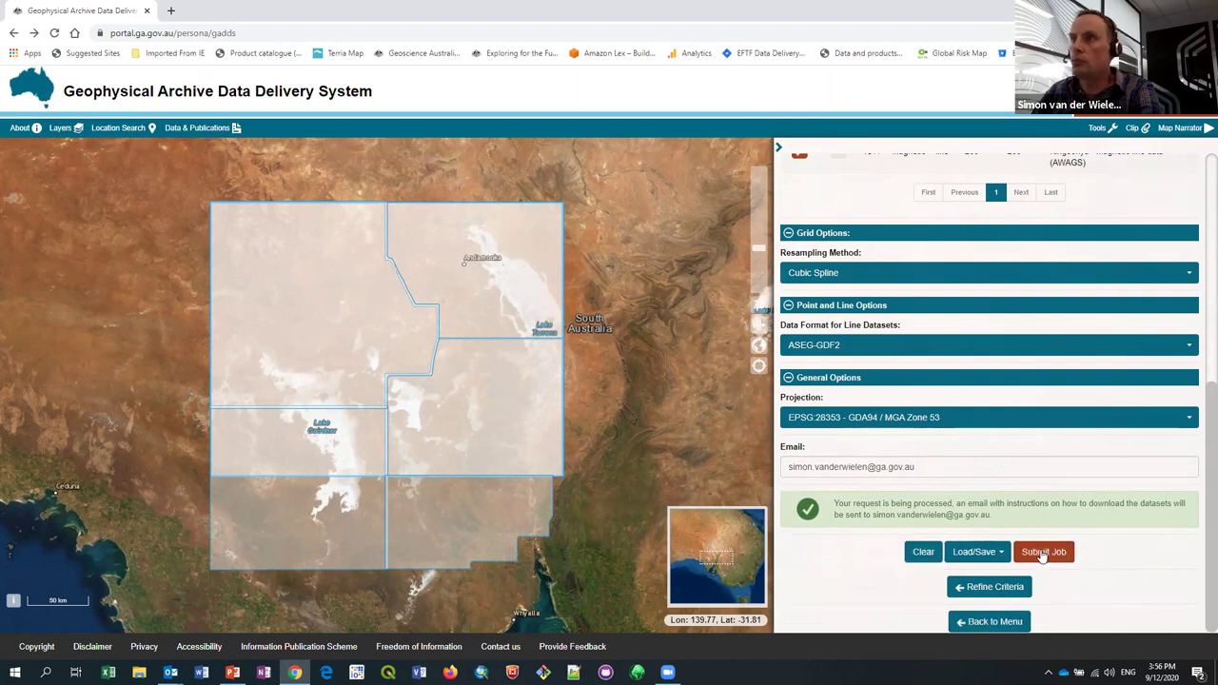
{"action": "scroll", "coordinate": [1031, 438], "scroll_direction": "up", "scroll_amount": 5}
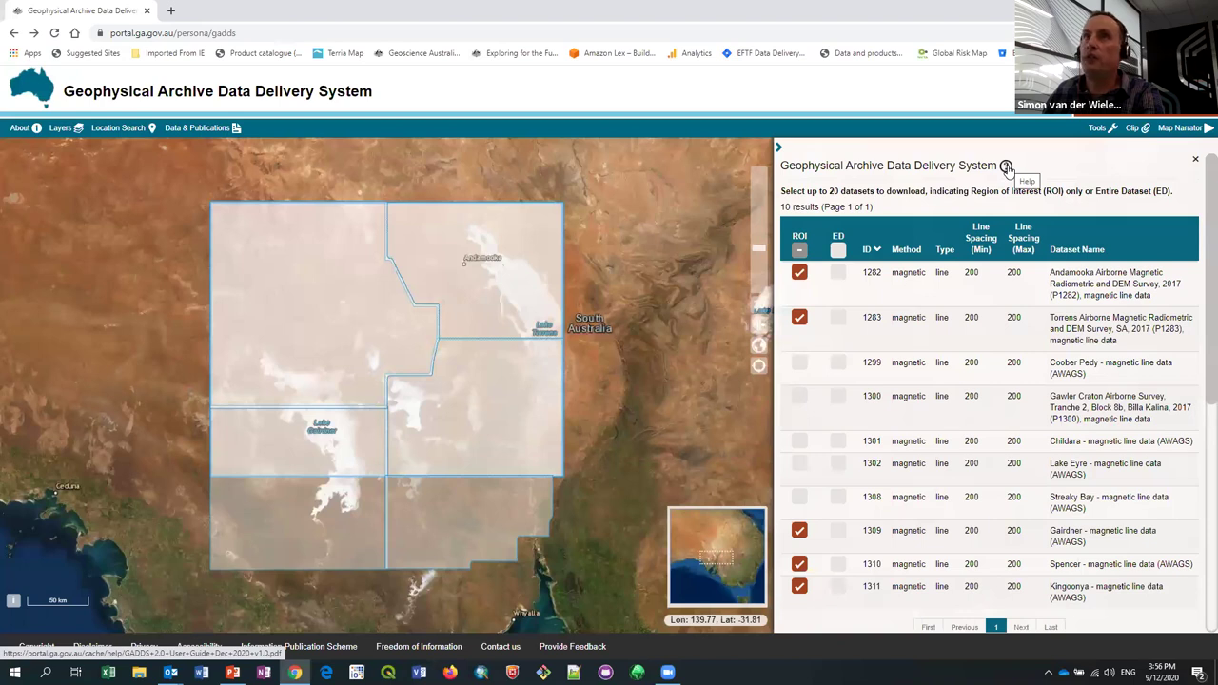
Open the GADDS User Guide PDF from the help icon and scroll through its pages
{"action": "left_click", "coordinate": [1006, 167]}
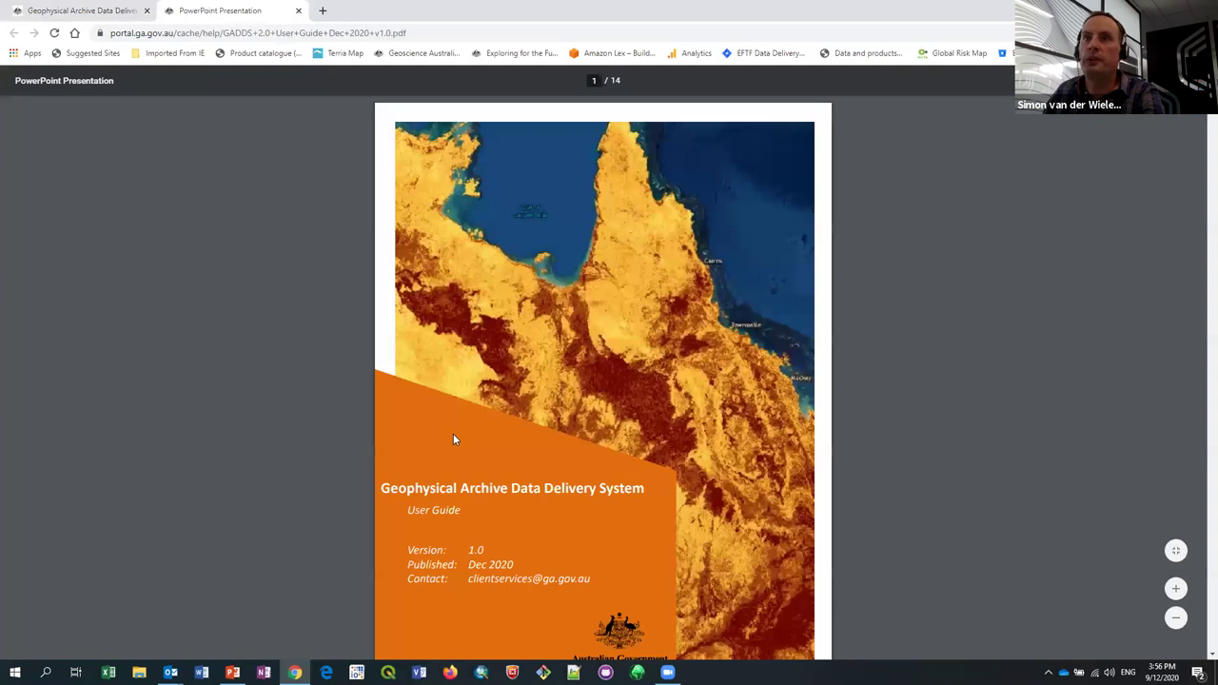
{"action": "scroll", "coordinate": [453, 438], "scroll_direction": "down", "scroll_amount": 1}
{"action": "scroll", "coordinate": [450, 433], "scroll_direction": "down", "scroll_amount": 3}
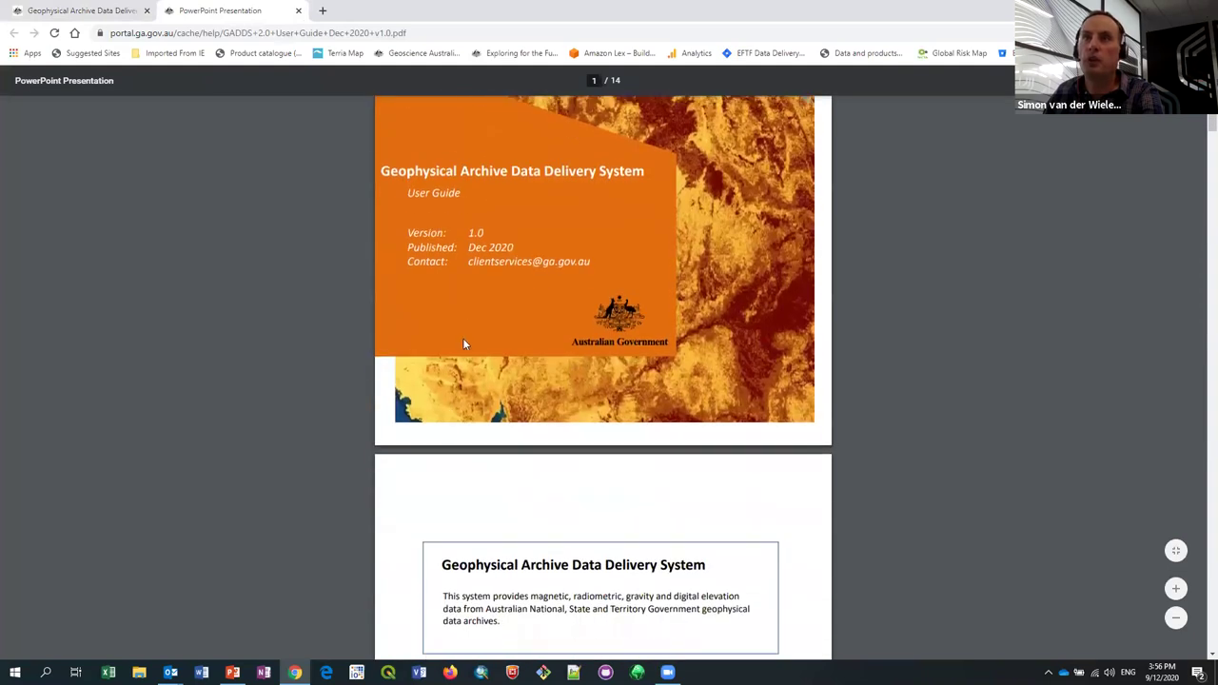
{"action": "scroll", "coordinate": [465, 344], "scroll_direction": "down", "scroll_amount": 4}
{"action": "scroll", "coordinate": [471, 457], "scroll_direction": "down", "scroll_amount": 10}
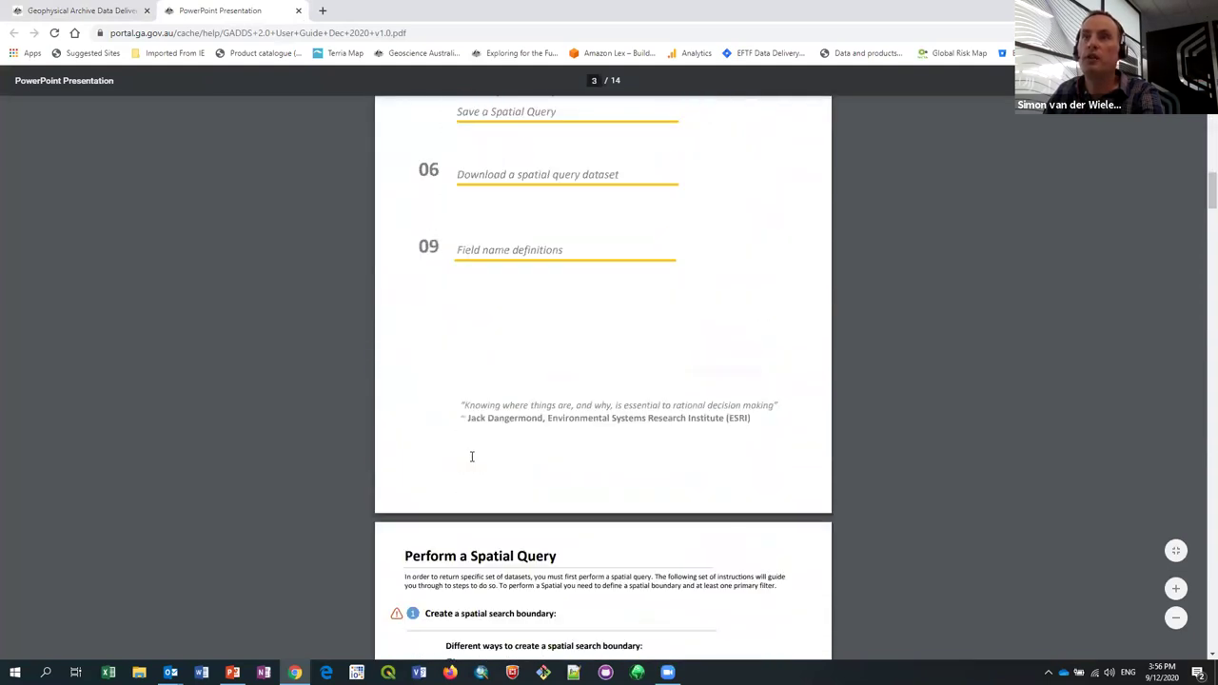
{"action": "scroll", "coordinate": [471, 457], "scroll_direction": "down", "scroll_amount": 10}
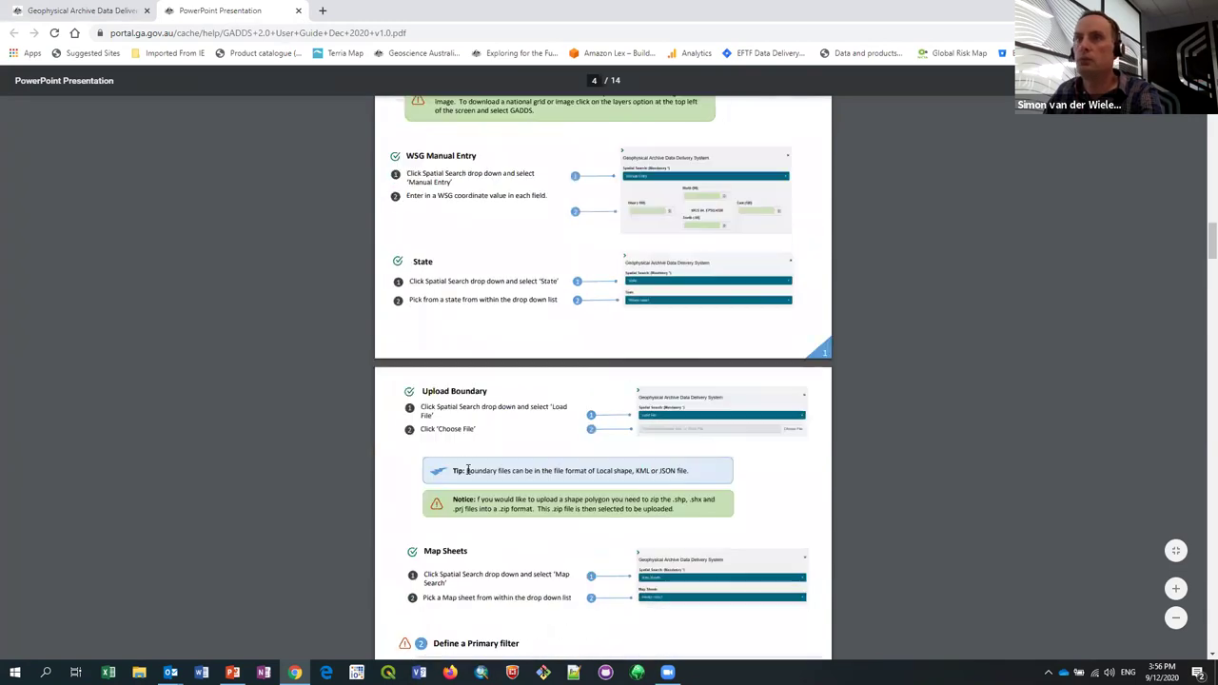
{"action": "scroll", "coordinate": [467, 470], "scroll_direction": "down", "scroll_amount": 10}
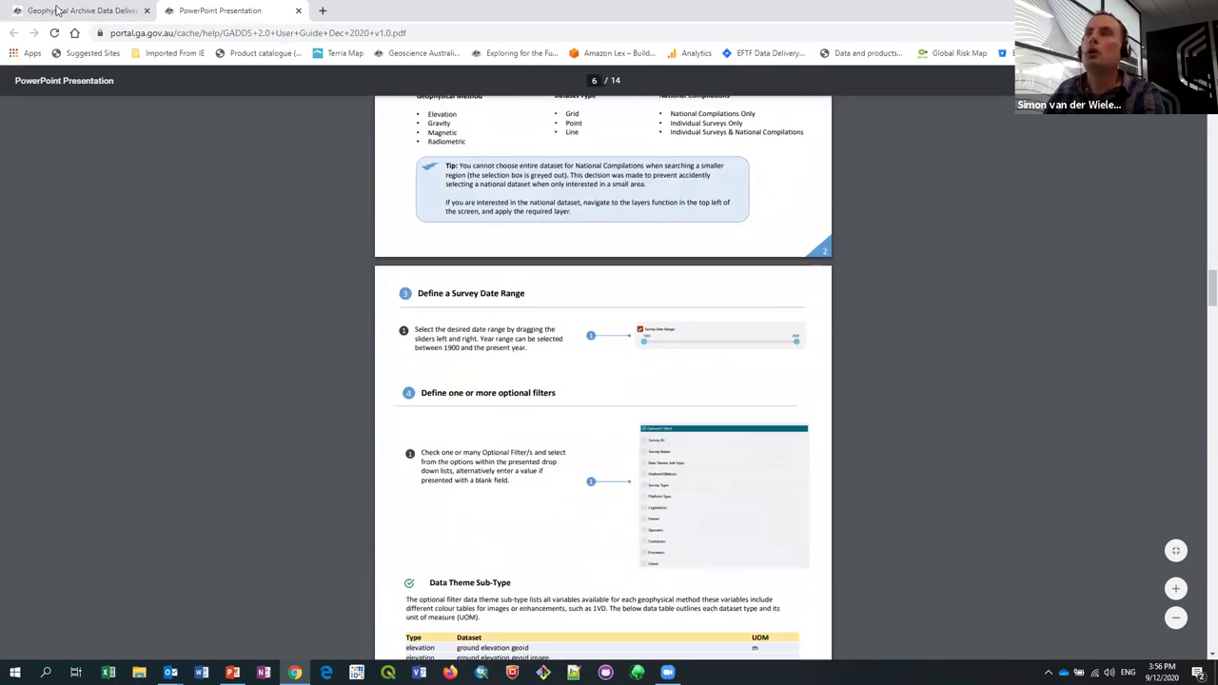
{"action": "scroll", "coordinate": [602, 381], "scroll_direction": "down", "scroll_amount": 10}
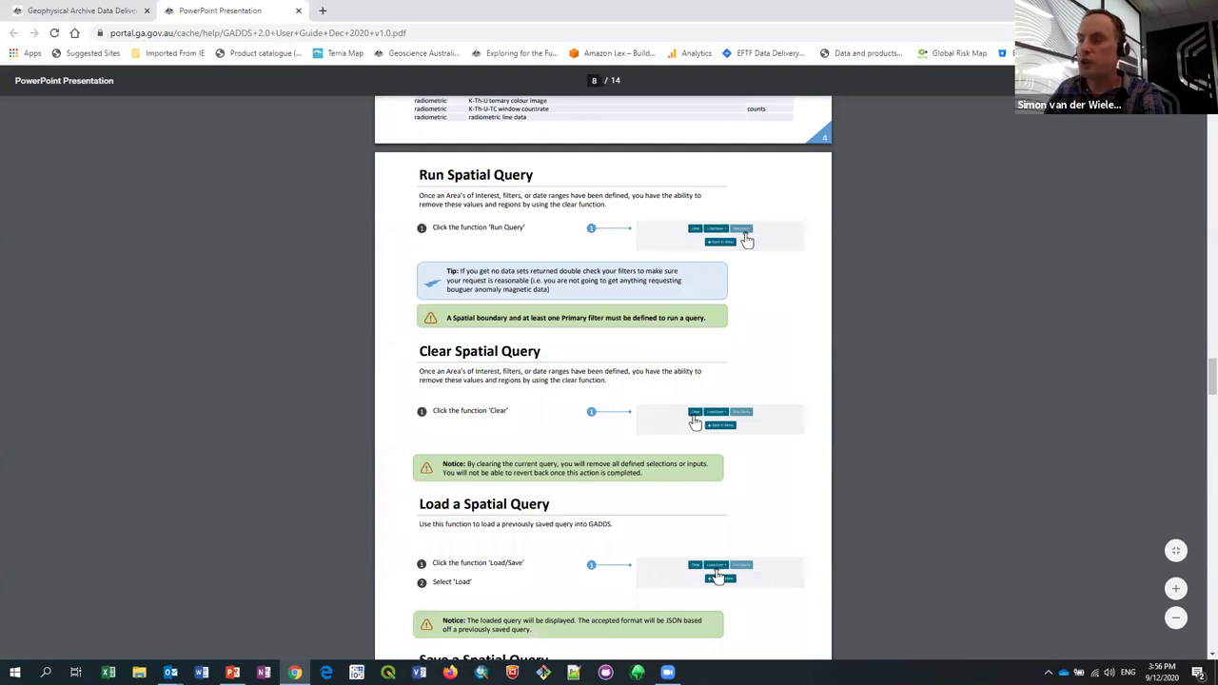
Return to the presentation and advance to the 'What's next for GADDS v2.1?' slide
{"action": "left_click", "coordinate": [81, 10]}
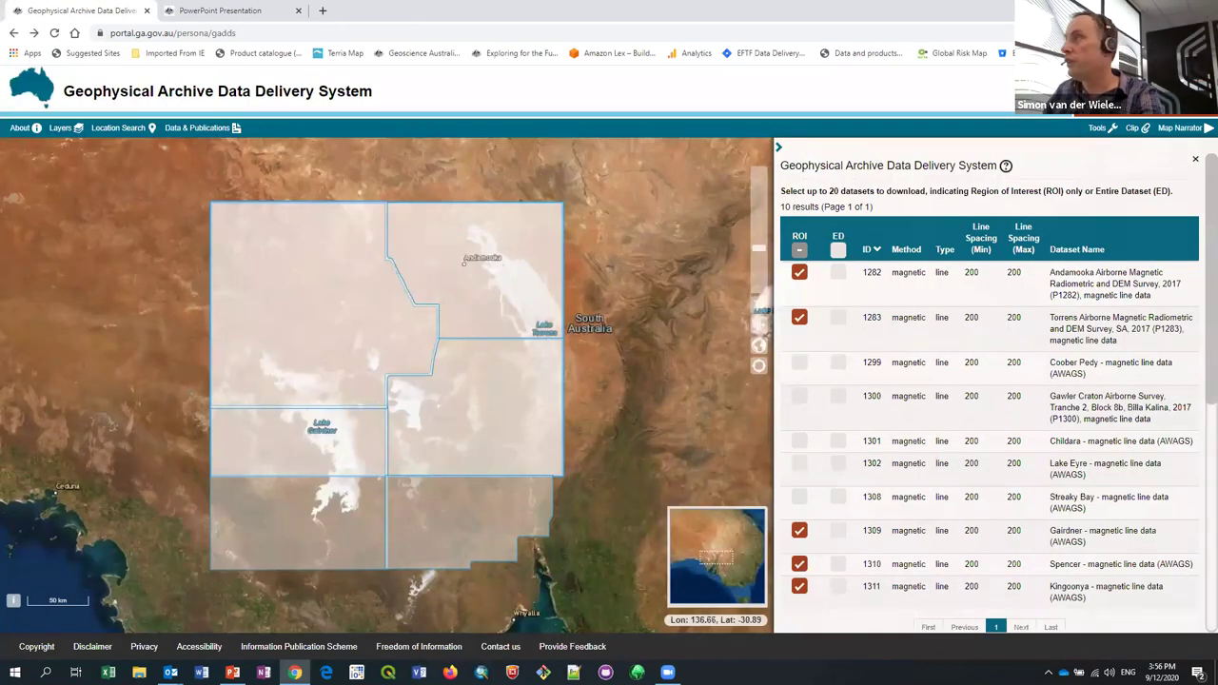
{"action": "left_click", "coordinate": [232, 672]}
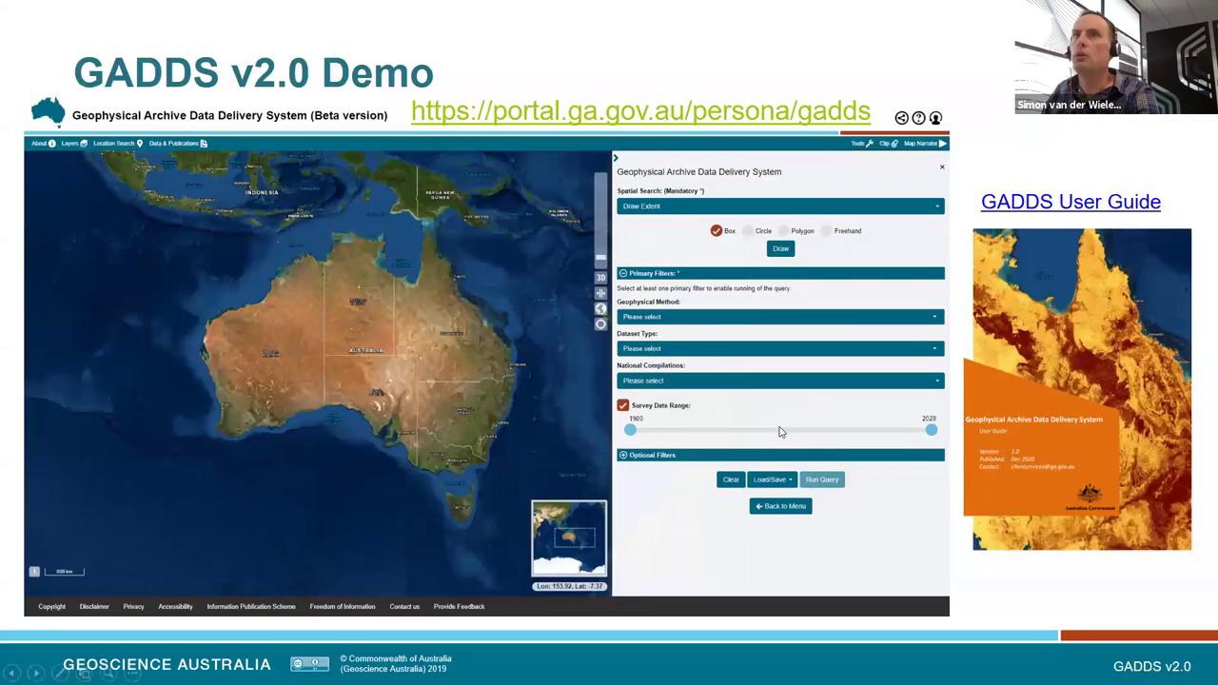
{"action": "left_click", "coordinate": [781, 432]}
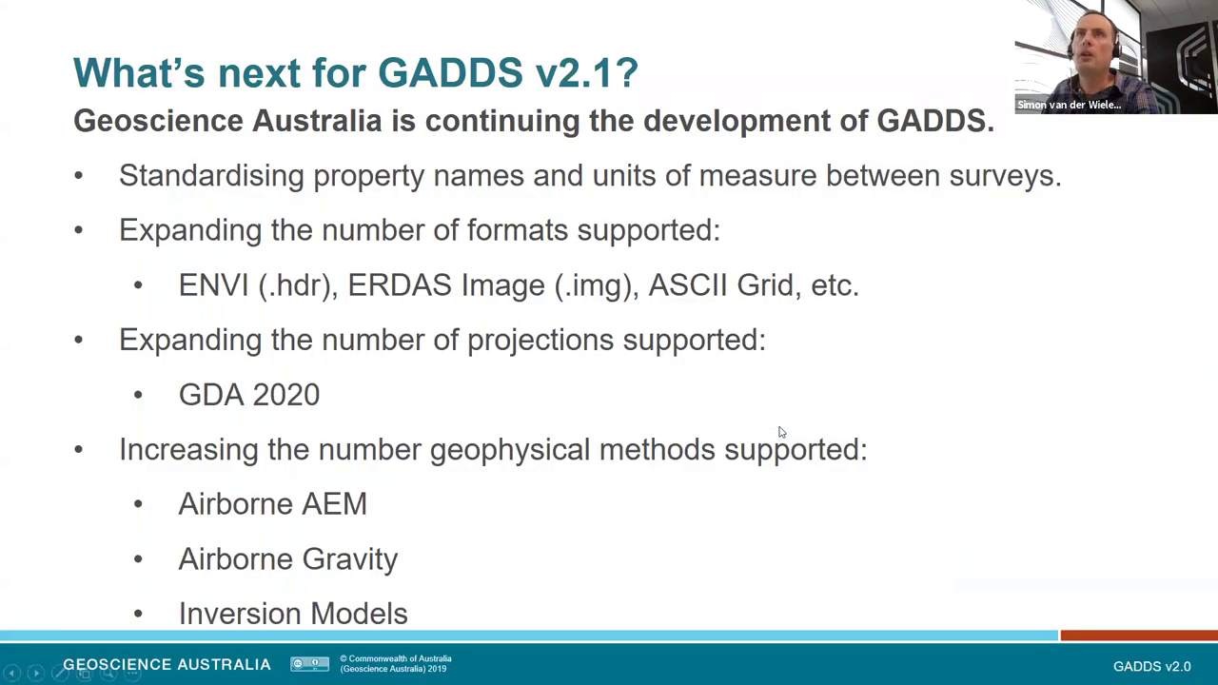